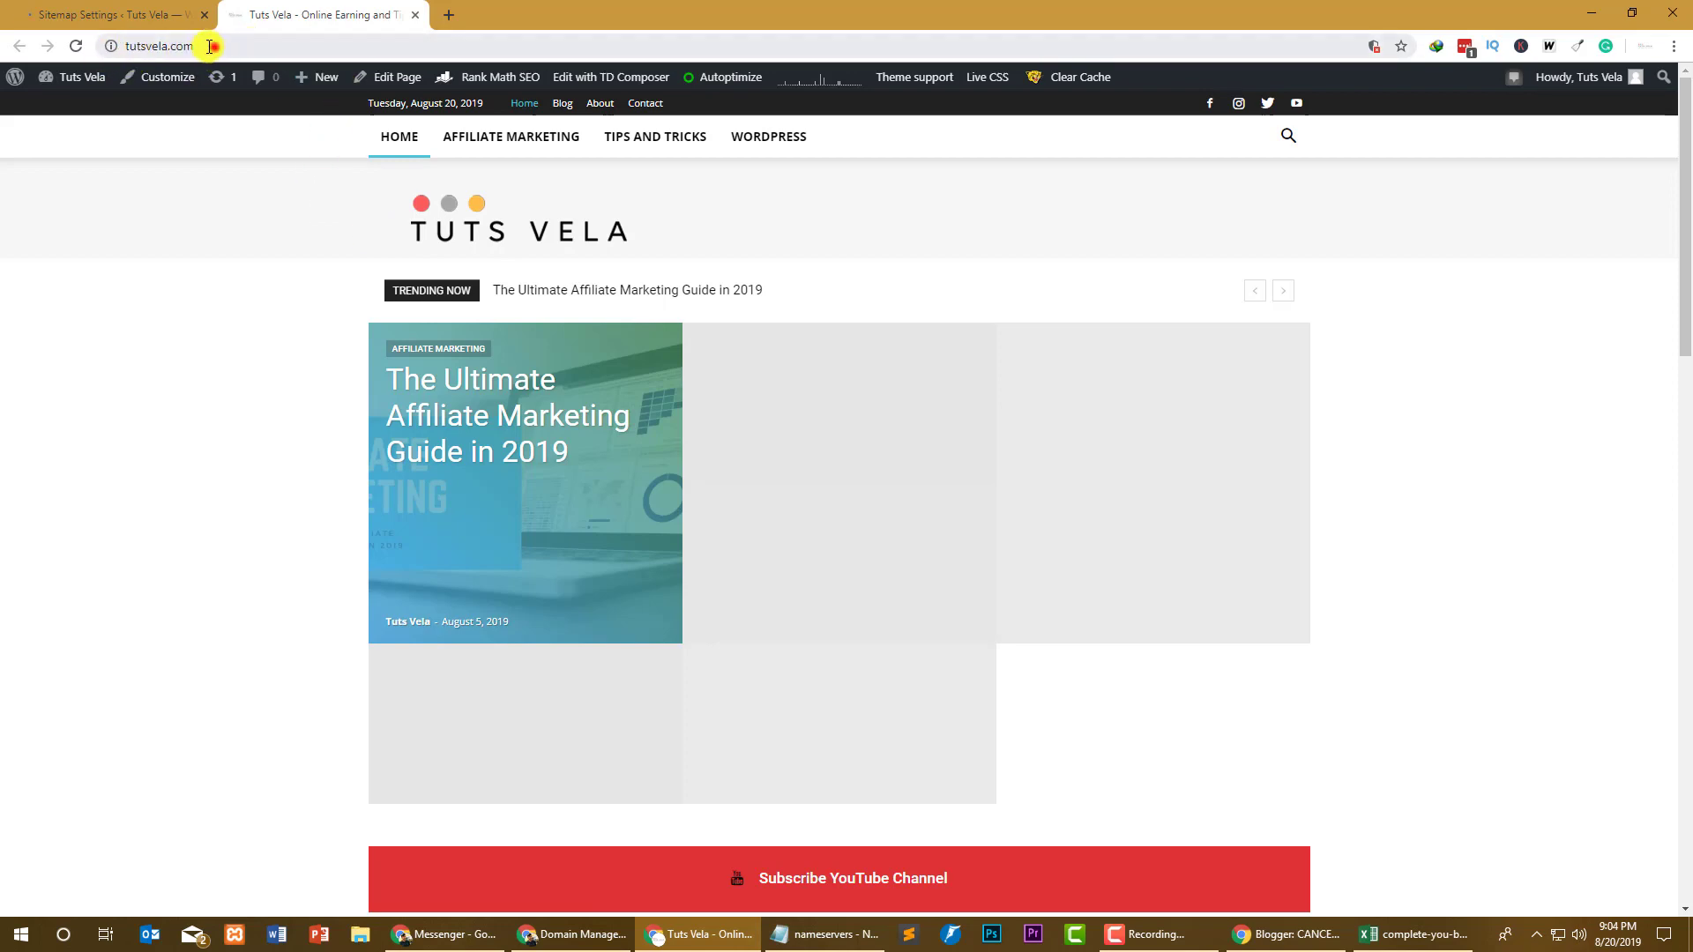
# Step: Open tutsvela.com/sitemap.xml in a new browser tab, reusing the home page's address
pyautogui.click(209, 46)
pyautogui.hotkey('ctrl', 'c')
pyautogui.click(449, 15)
pyautogui.hotkey('ctrl', 'v')
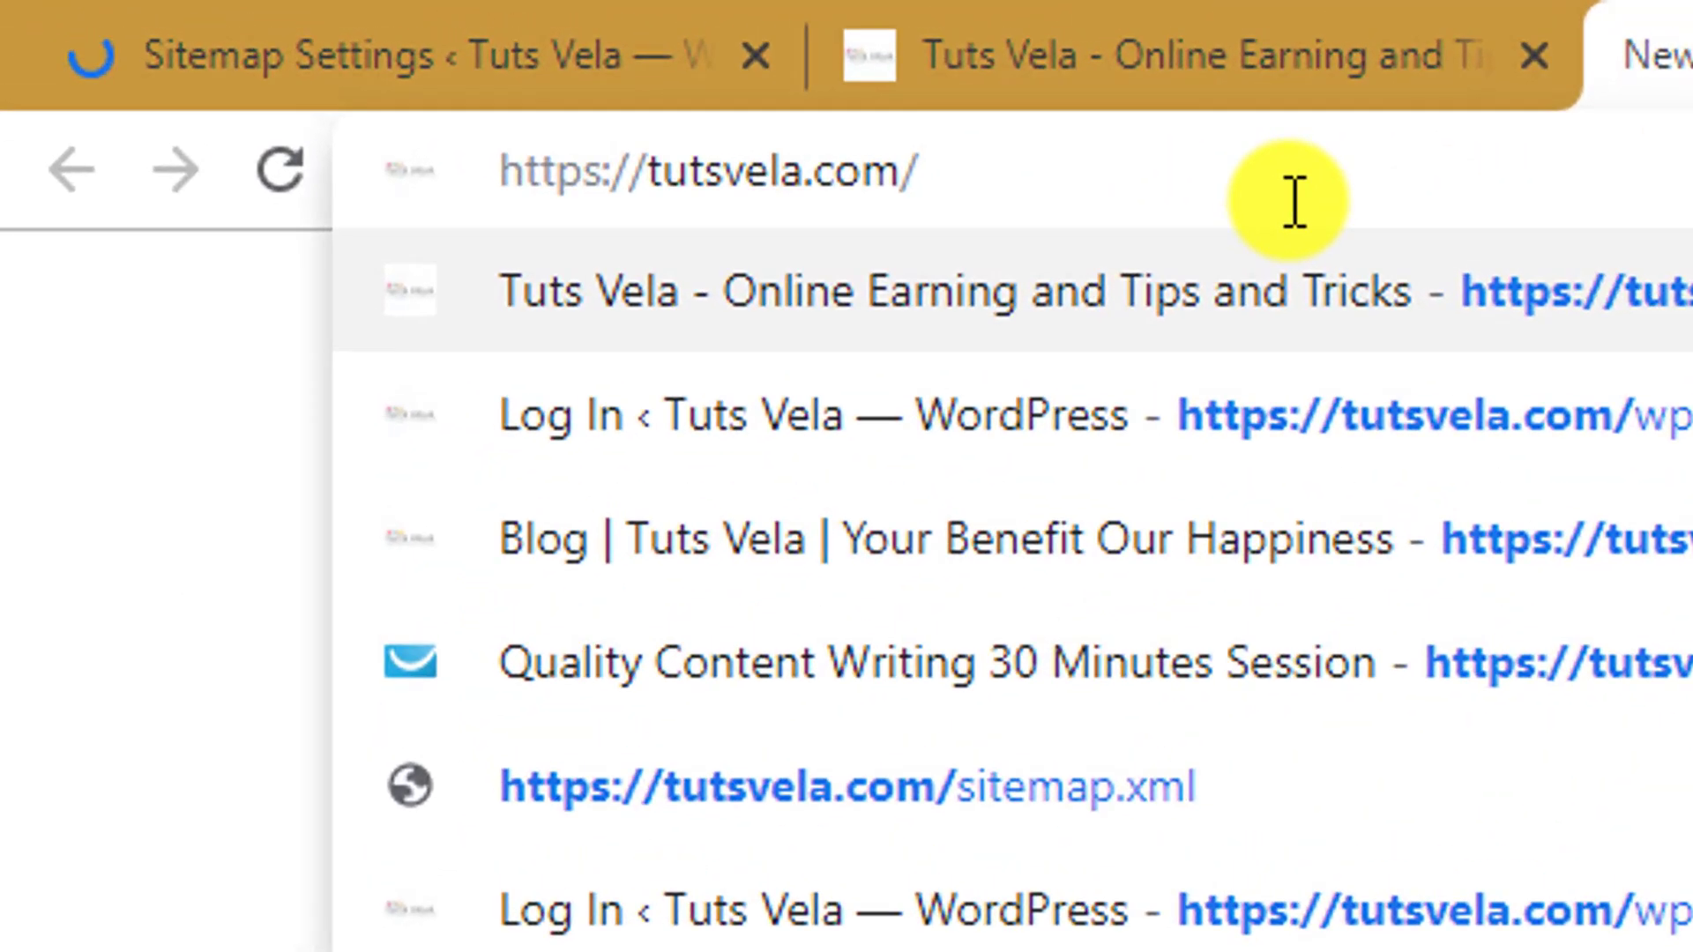
pyautogui.write('s')
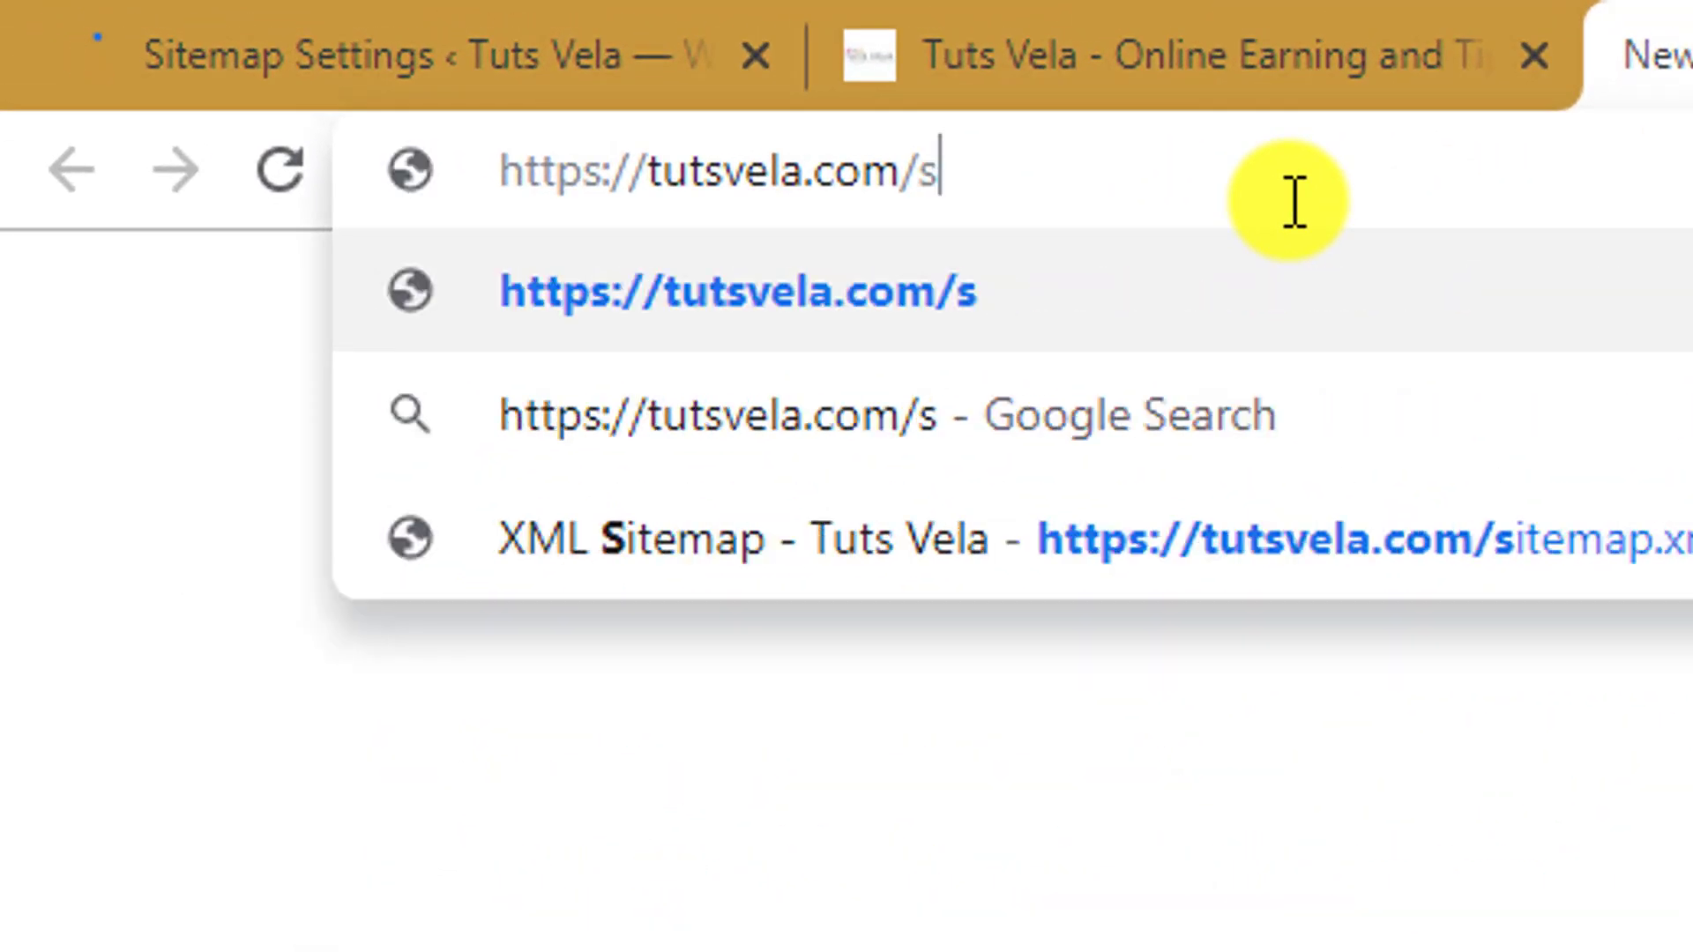
pyautogui.write('itemap')
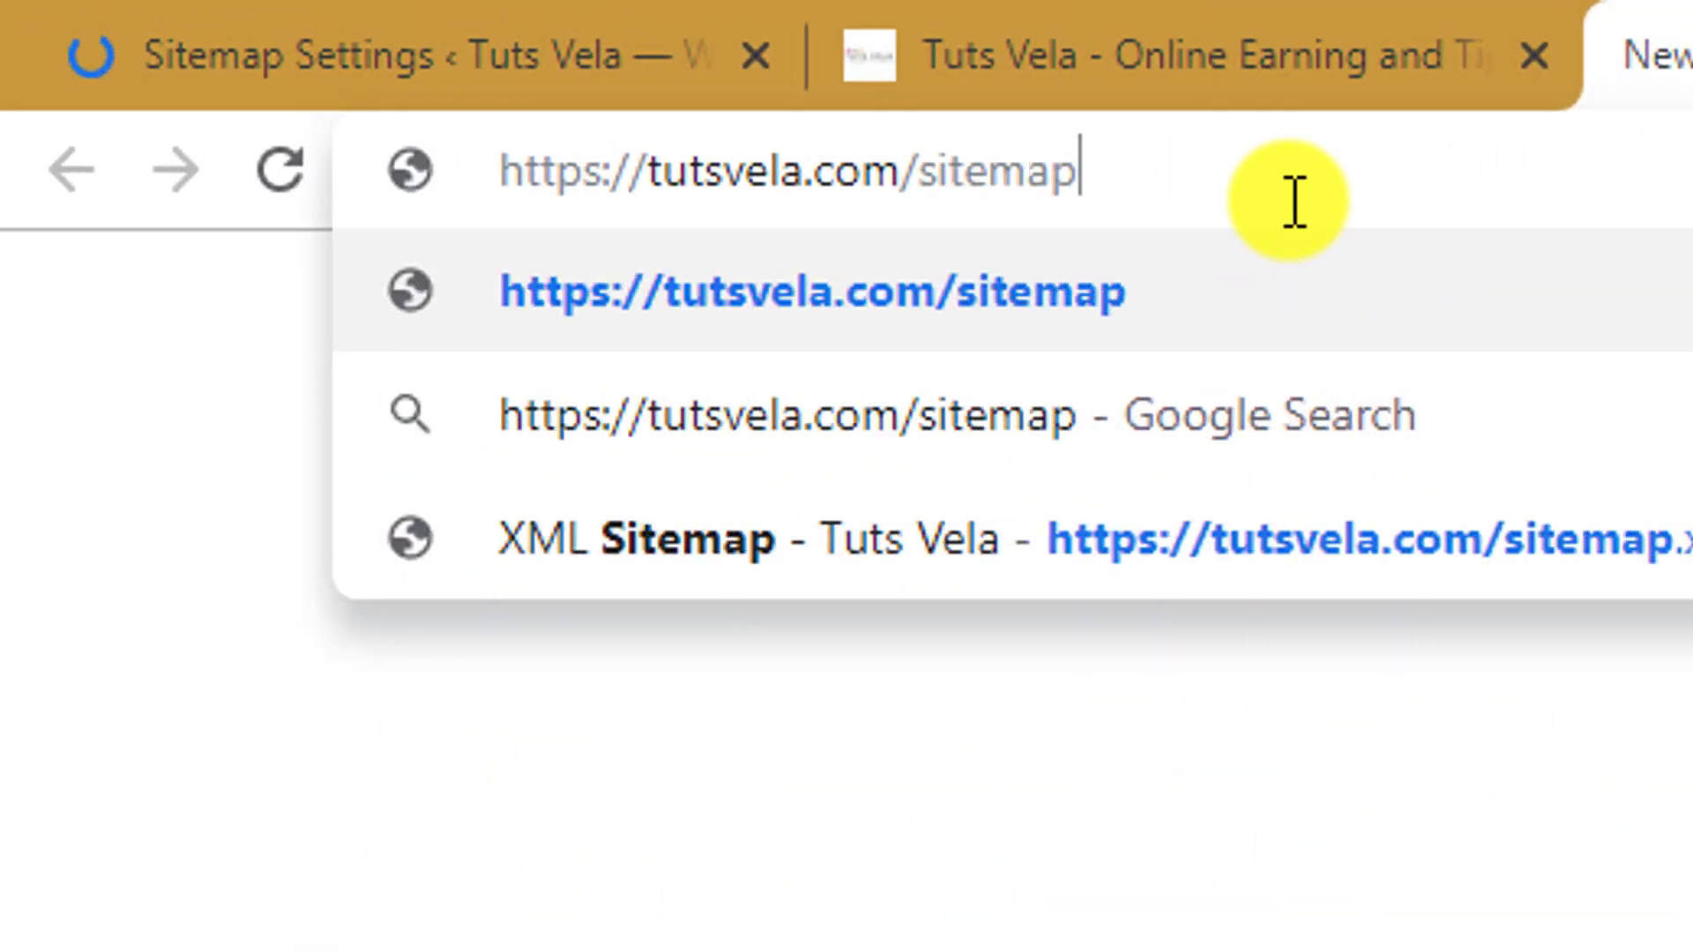
pyautogui.write('.xml')
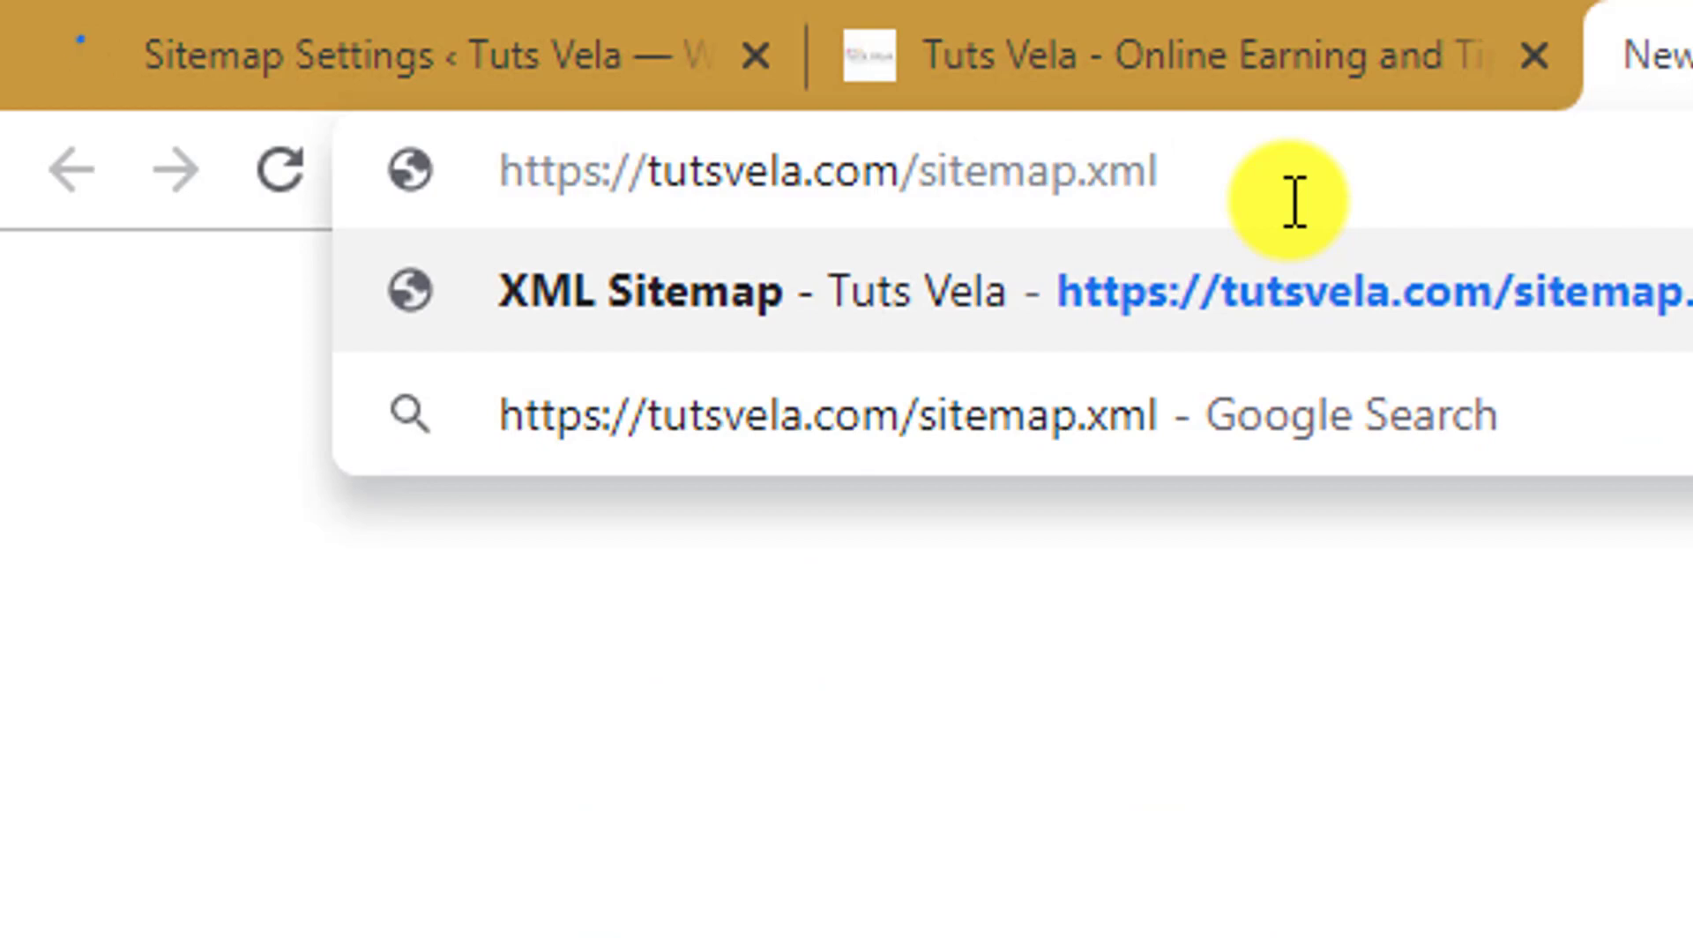
pyautogui.press('Return')
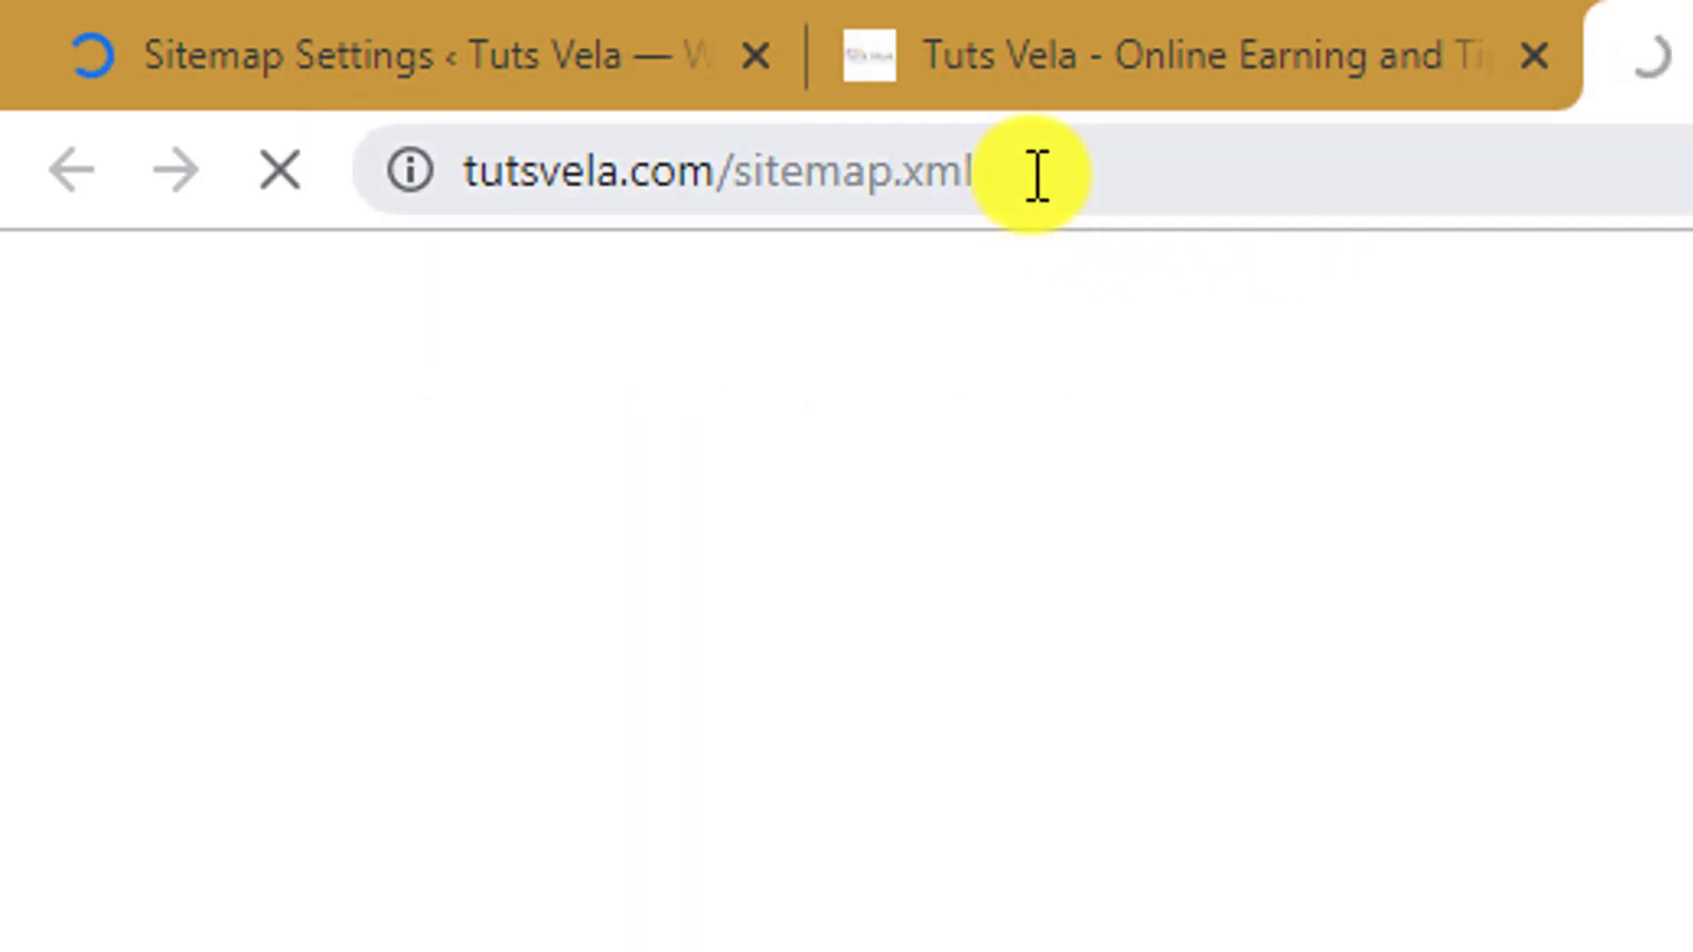
pyautogui.moveTo(1033, 173)
pyautogui.mouseDown()
pyautogui.moveTo(1160, 220)
pyautogui.moveTo(464, 94)
pyautogui.moveTo(4, 56)
pyautogui.mouseUp()
pyautogui.click(637, 639)
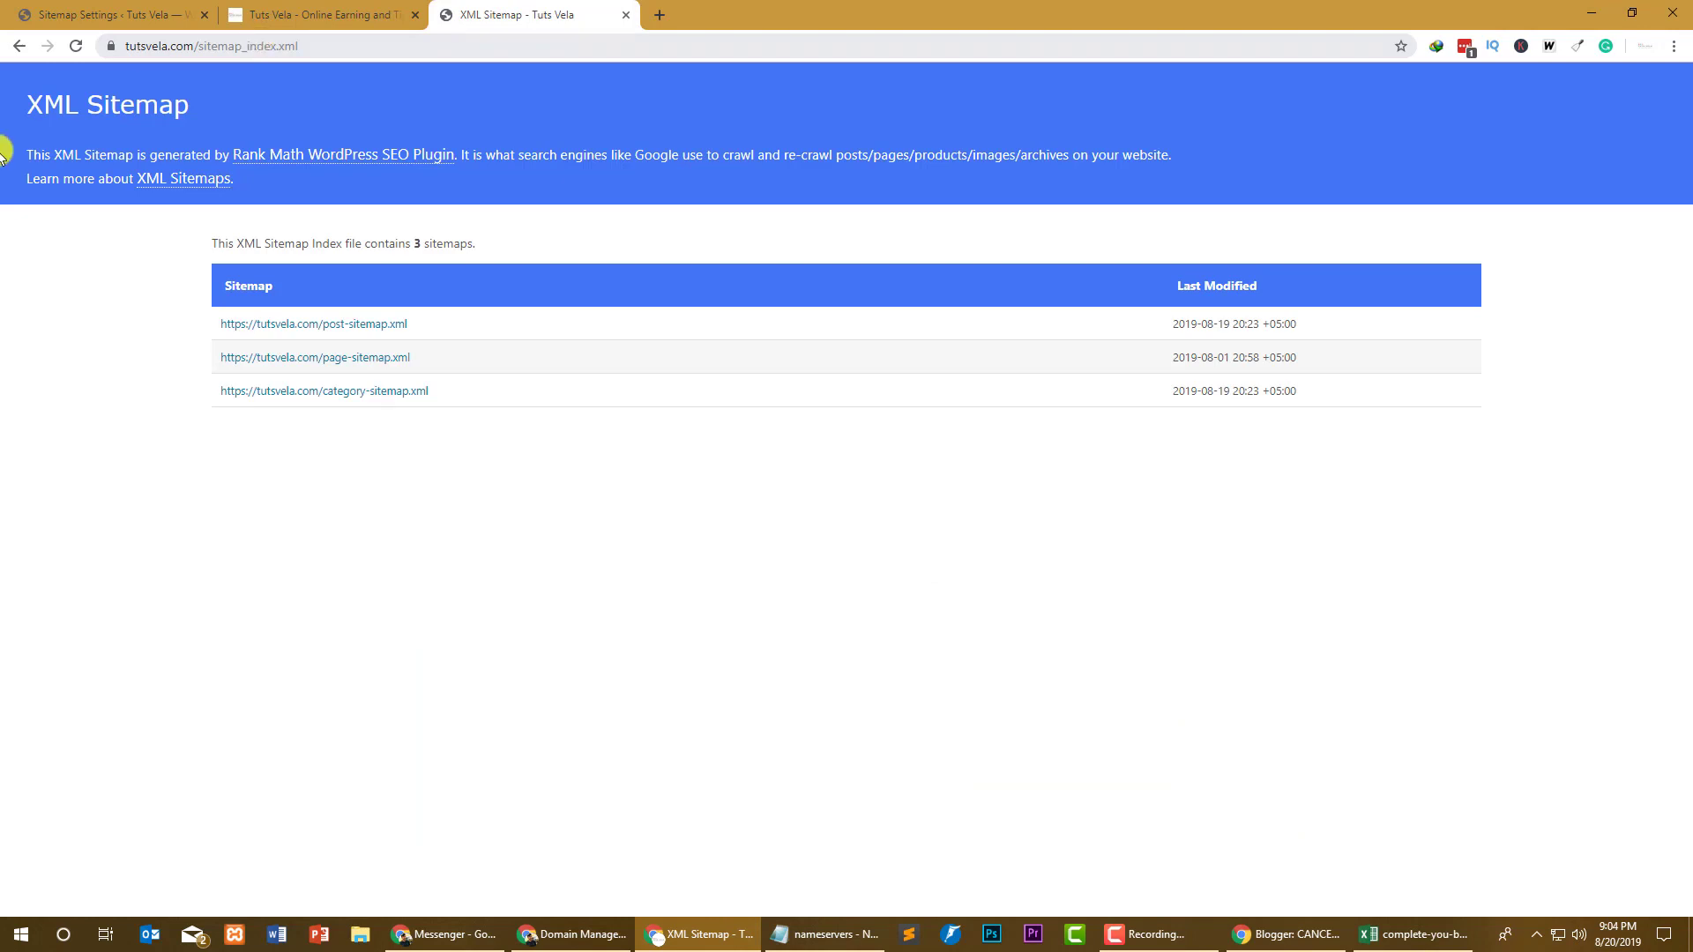
# Step: Examine the XML Sitemap heading and the note naming the plugin that generates the sitemap
pyautogui.moveTo(26, 104); pyautogui.dragTo(190, 117)
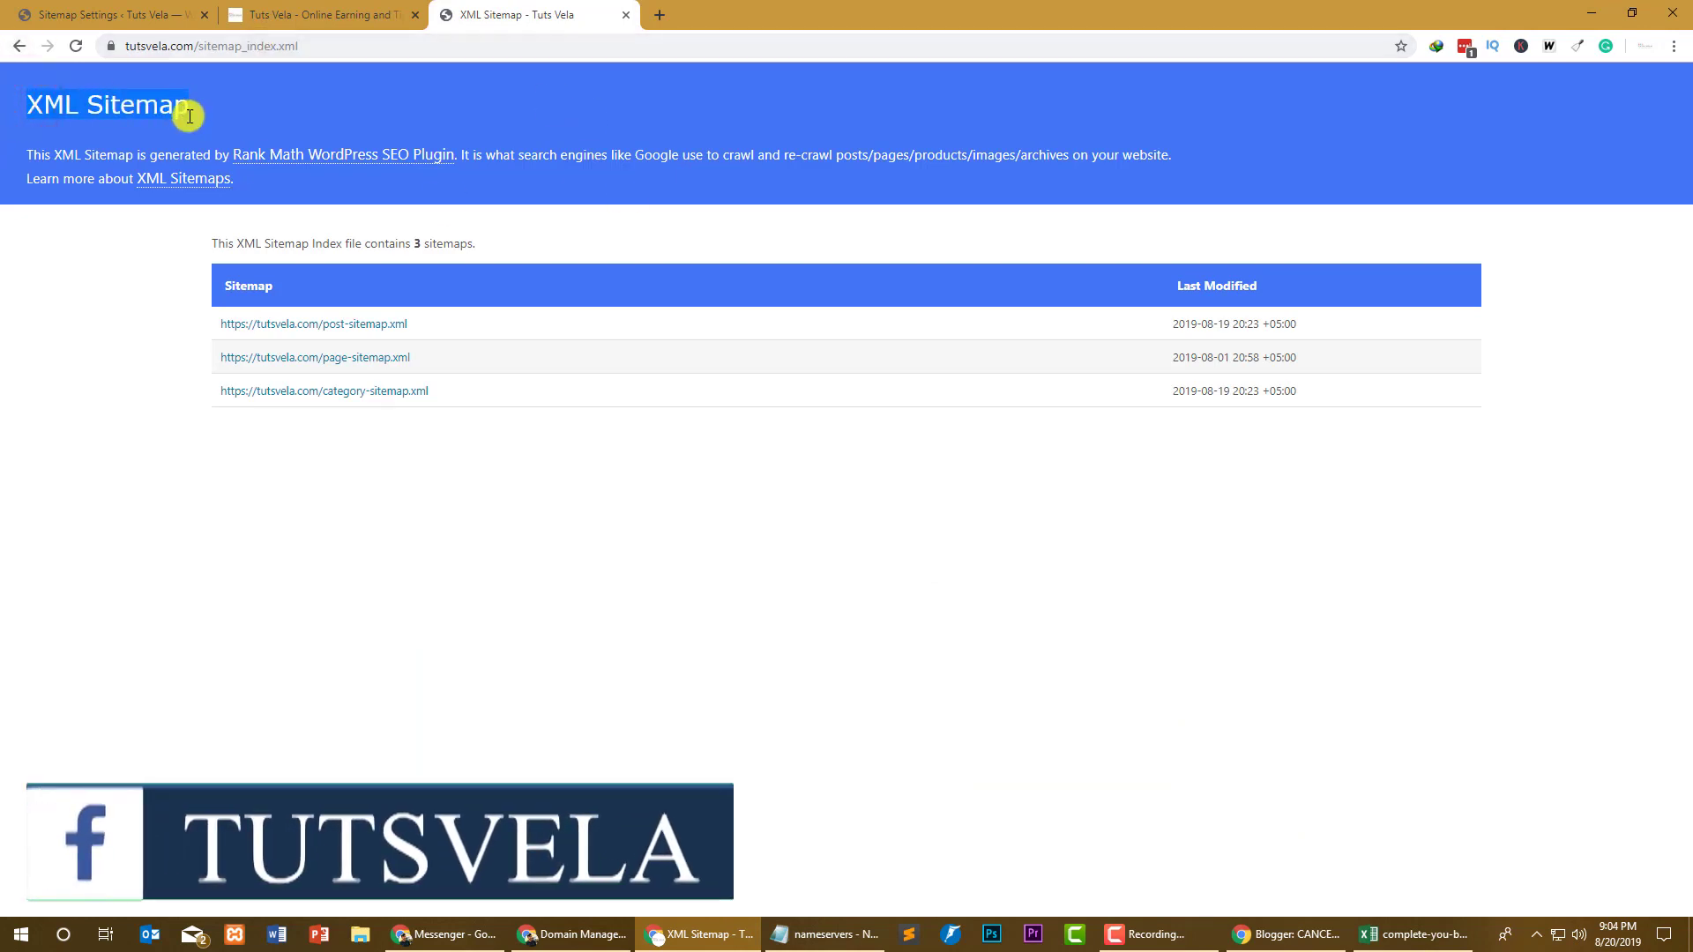
pyautogui.click(111, 422)
pyautogui.moveTo(31, 104); pyautogui.dragTo(223, 104)
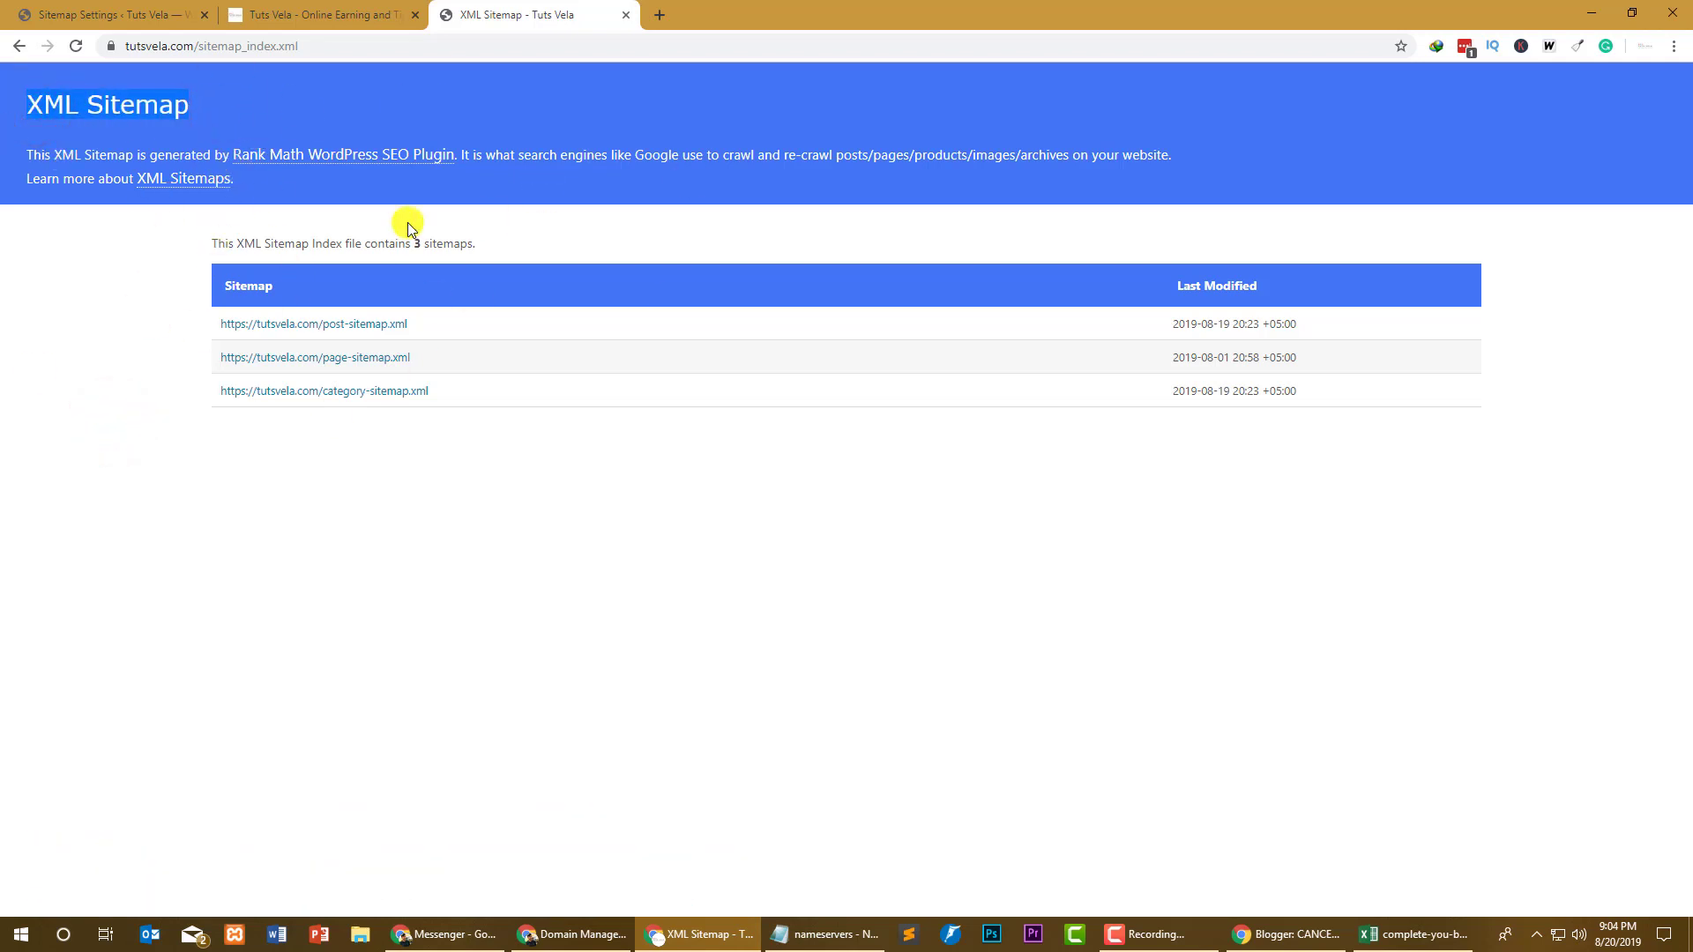
pyautogui.moveTo(30, 155)
pyautogui.mouseDown()
pyautogui.moveTo(559, 155)
pyautogui.moveTo(221, 155)
pyautogui.mouseUp()
pyautogui.click(620, 158)
# Step: Review the General options of Rank Math's Sitemap Settings, including links per sitemap, images, exclusions and search engine pinging
pyautogui.click(102, 6)
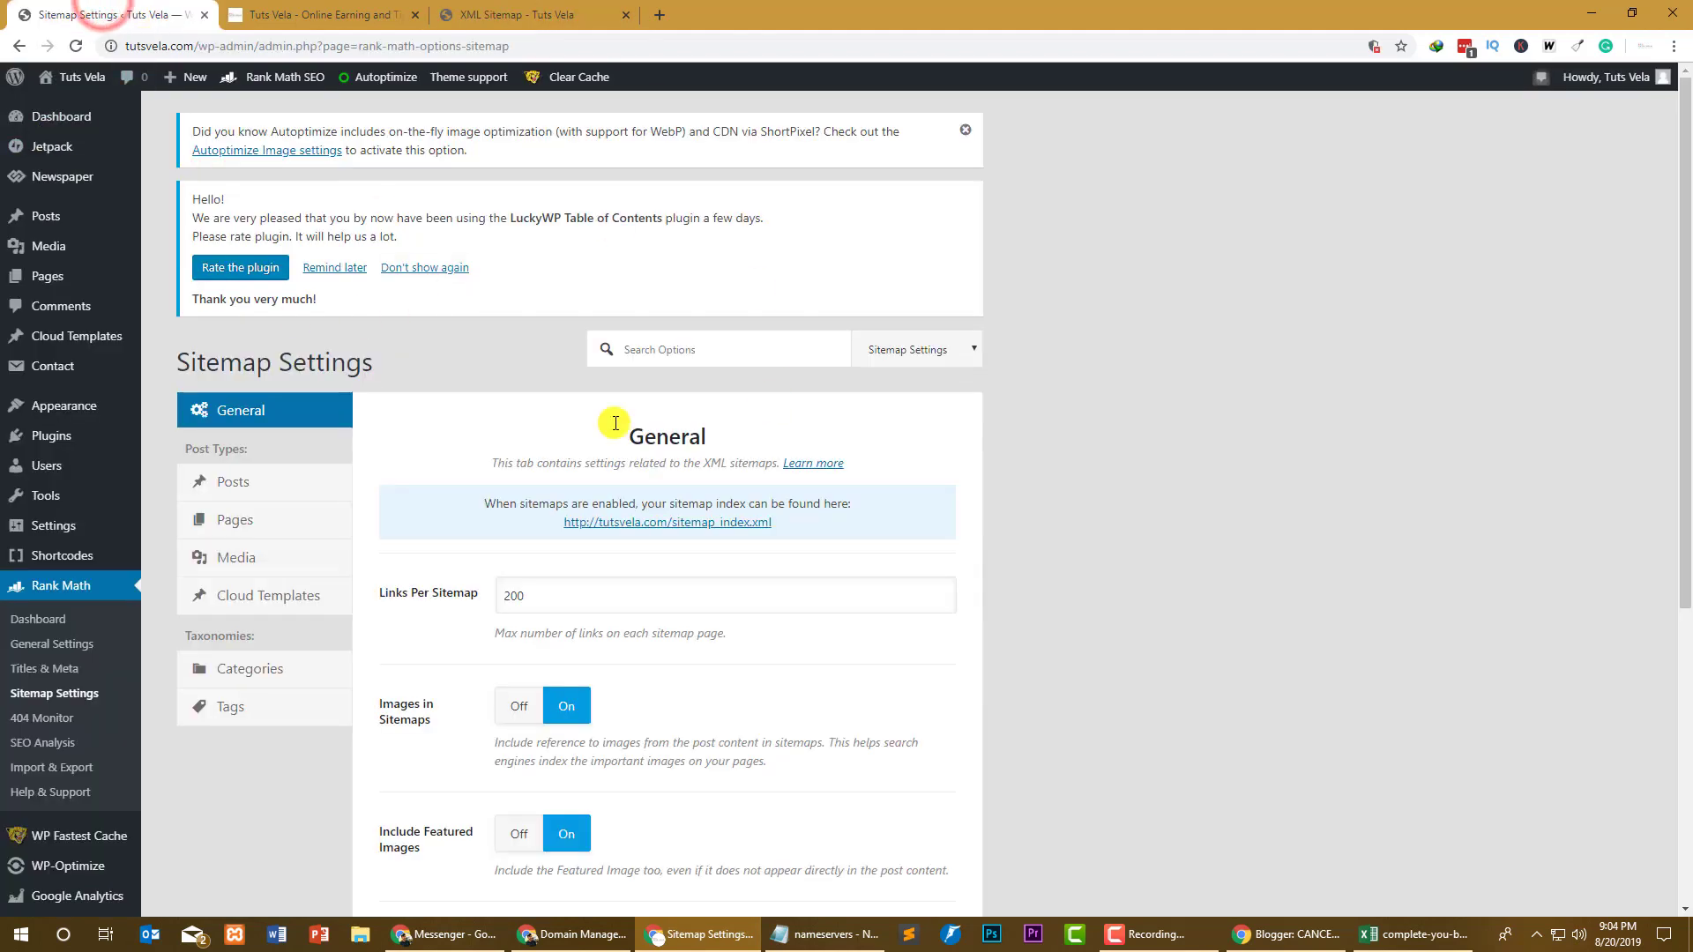
pyautogui.click(492, 12)
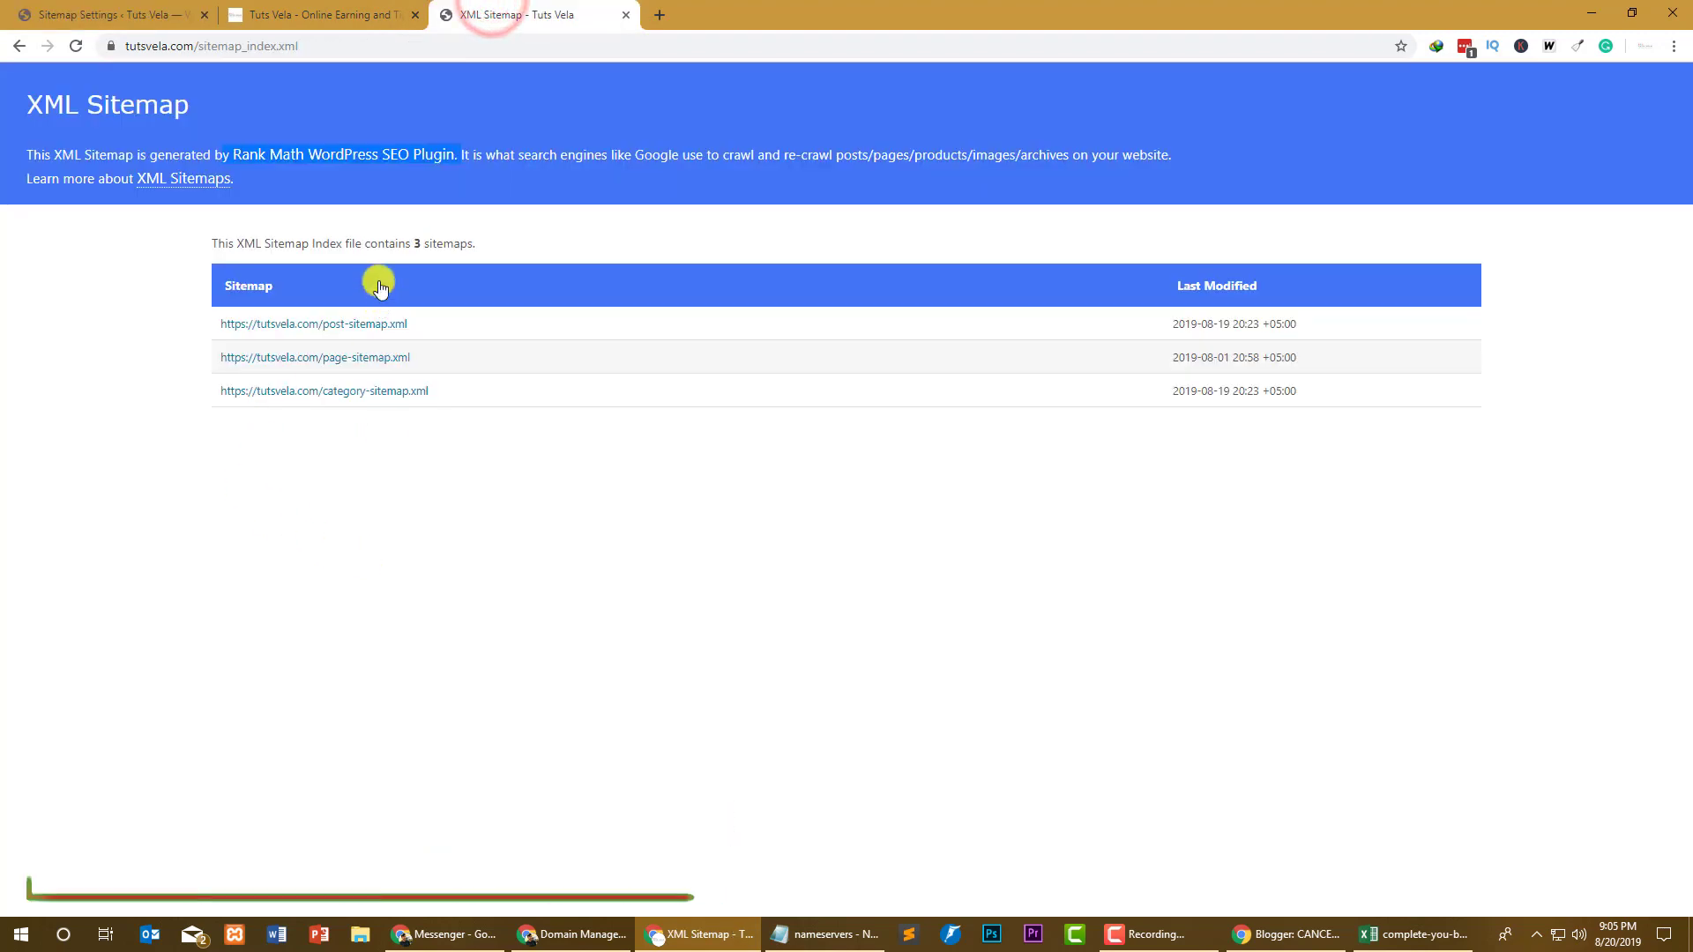
pyautogui.click(26, 9)
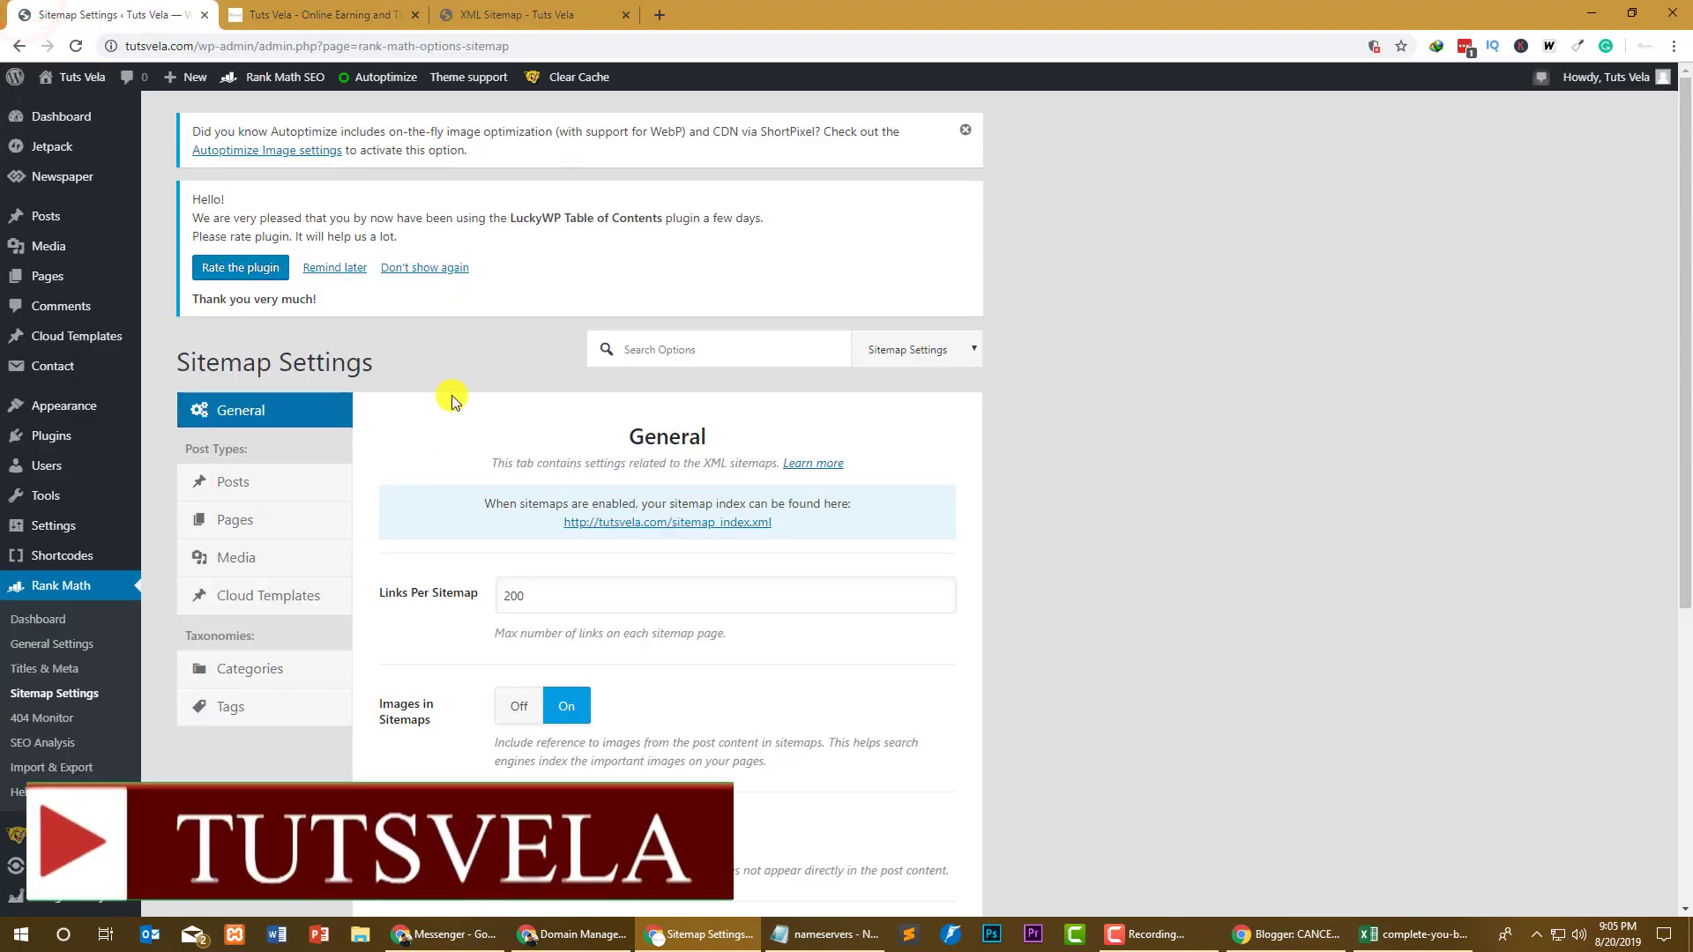
pyautogui.scroll(-2, 484, 518)
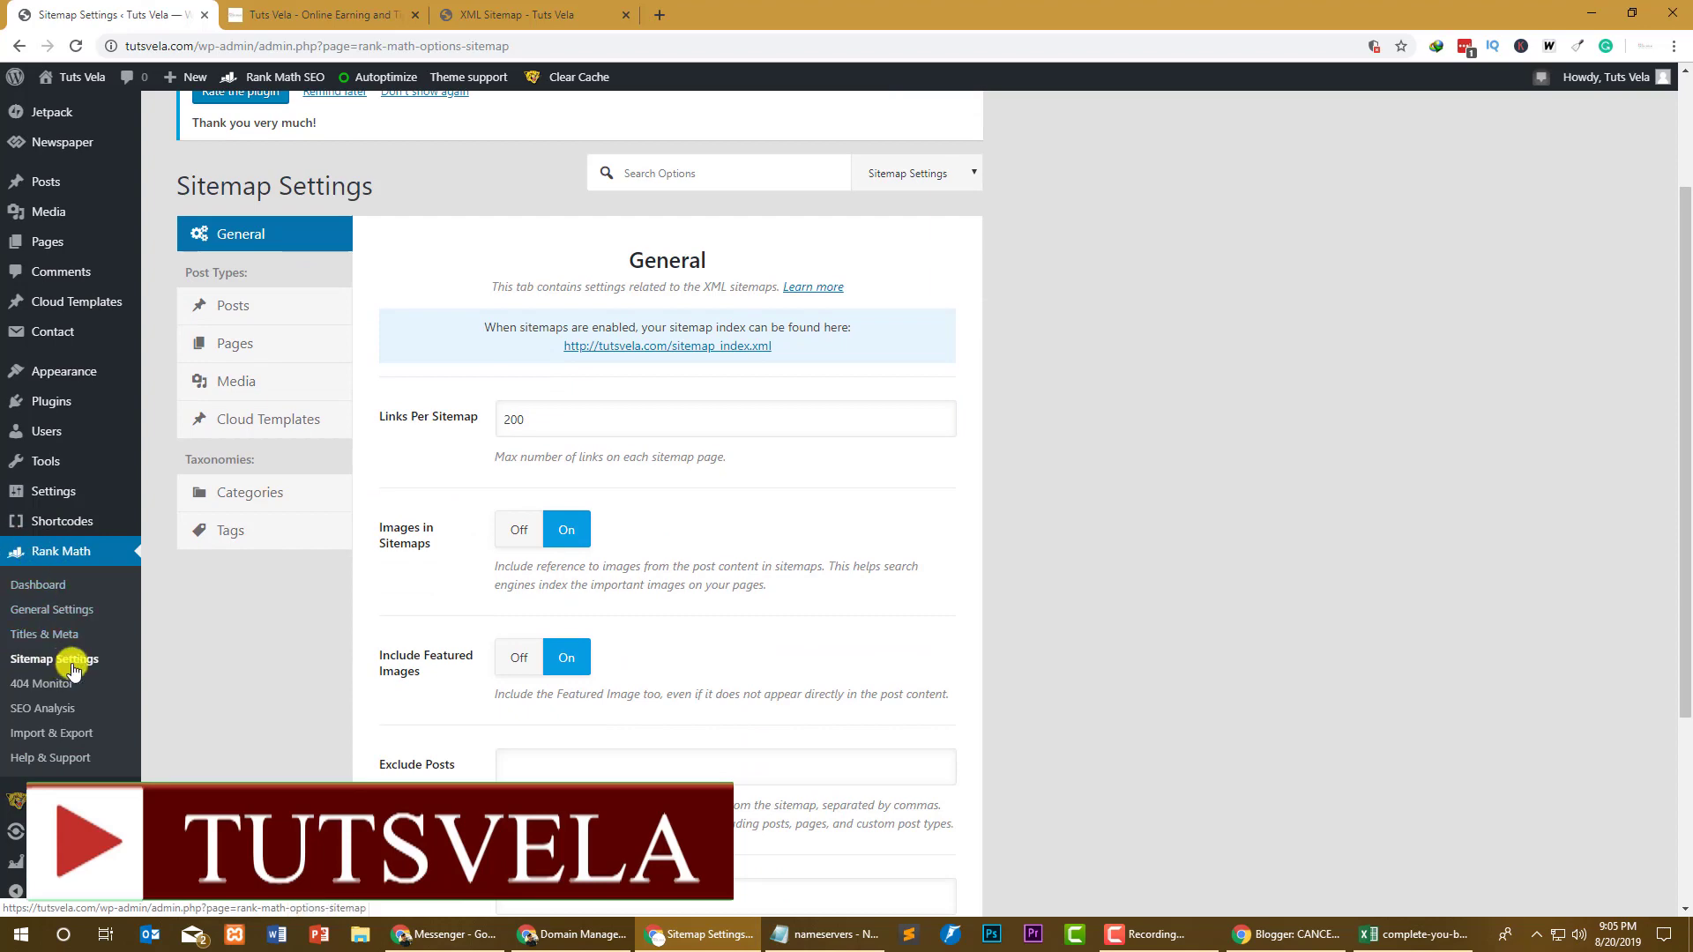
pyautogui.scroll(-2, 529, 423)
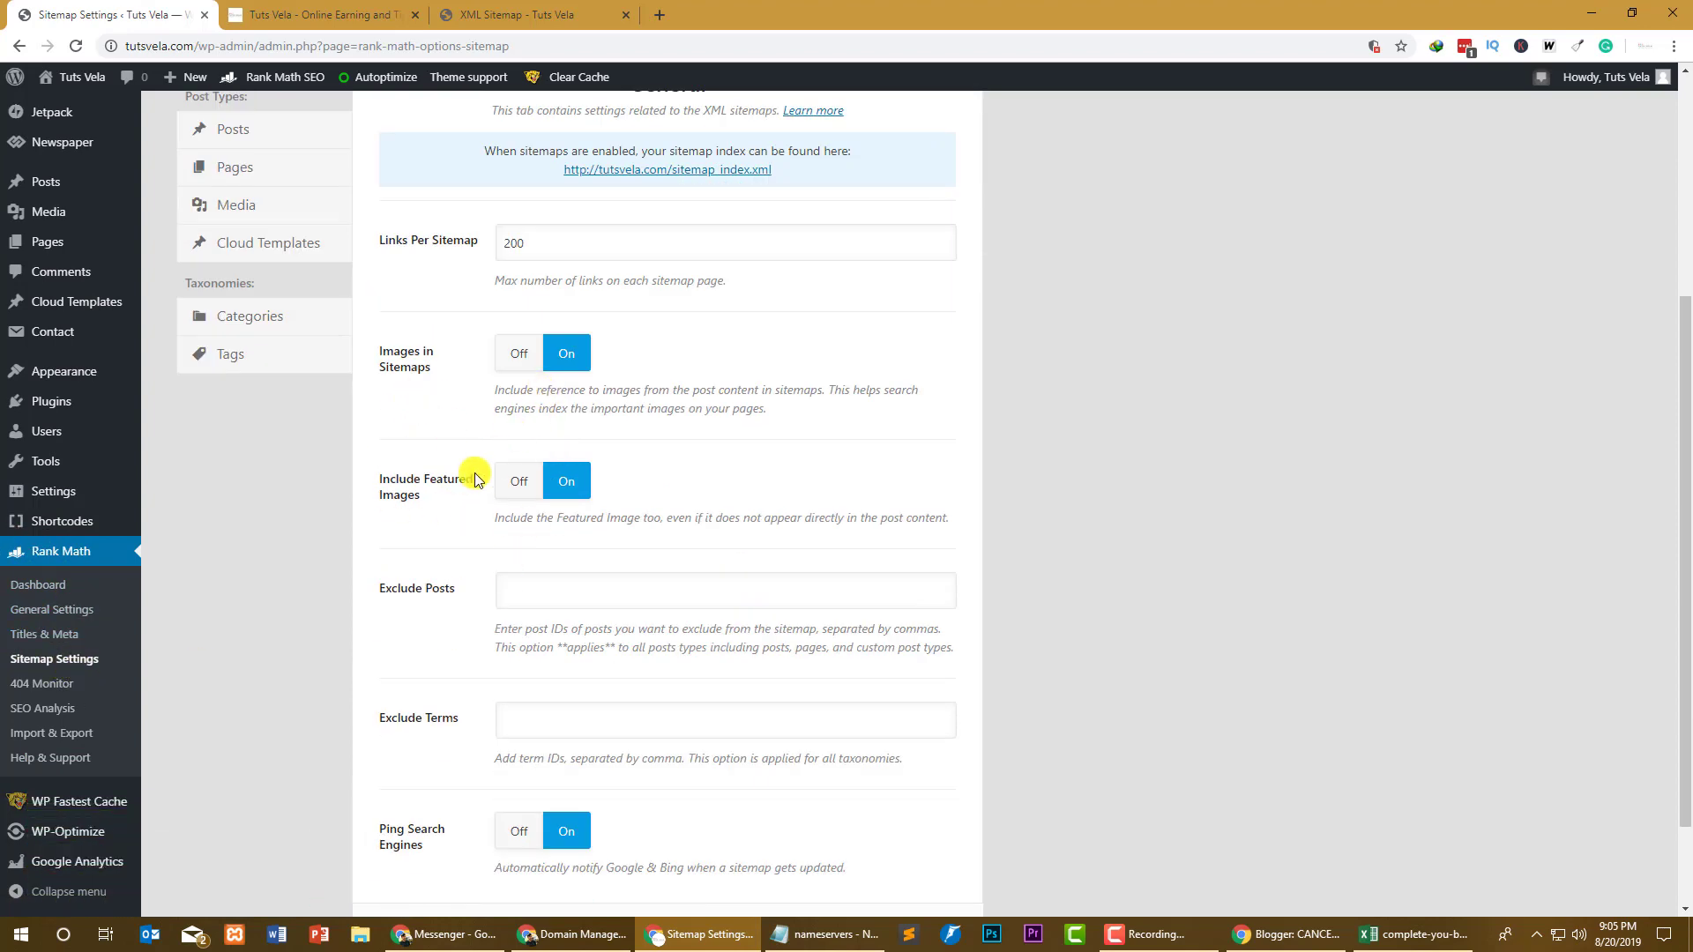
pyautogui.scroll(-2, 411, 529)
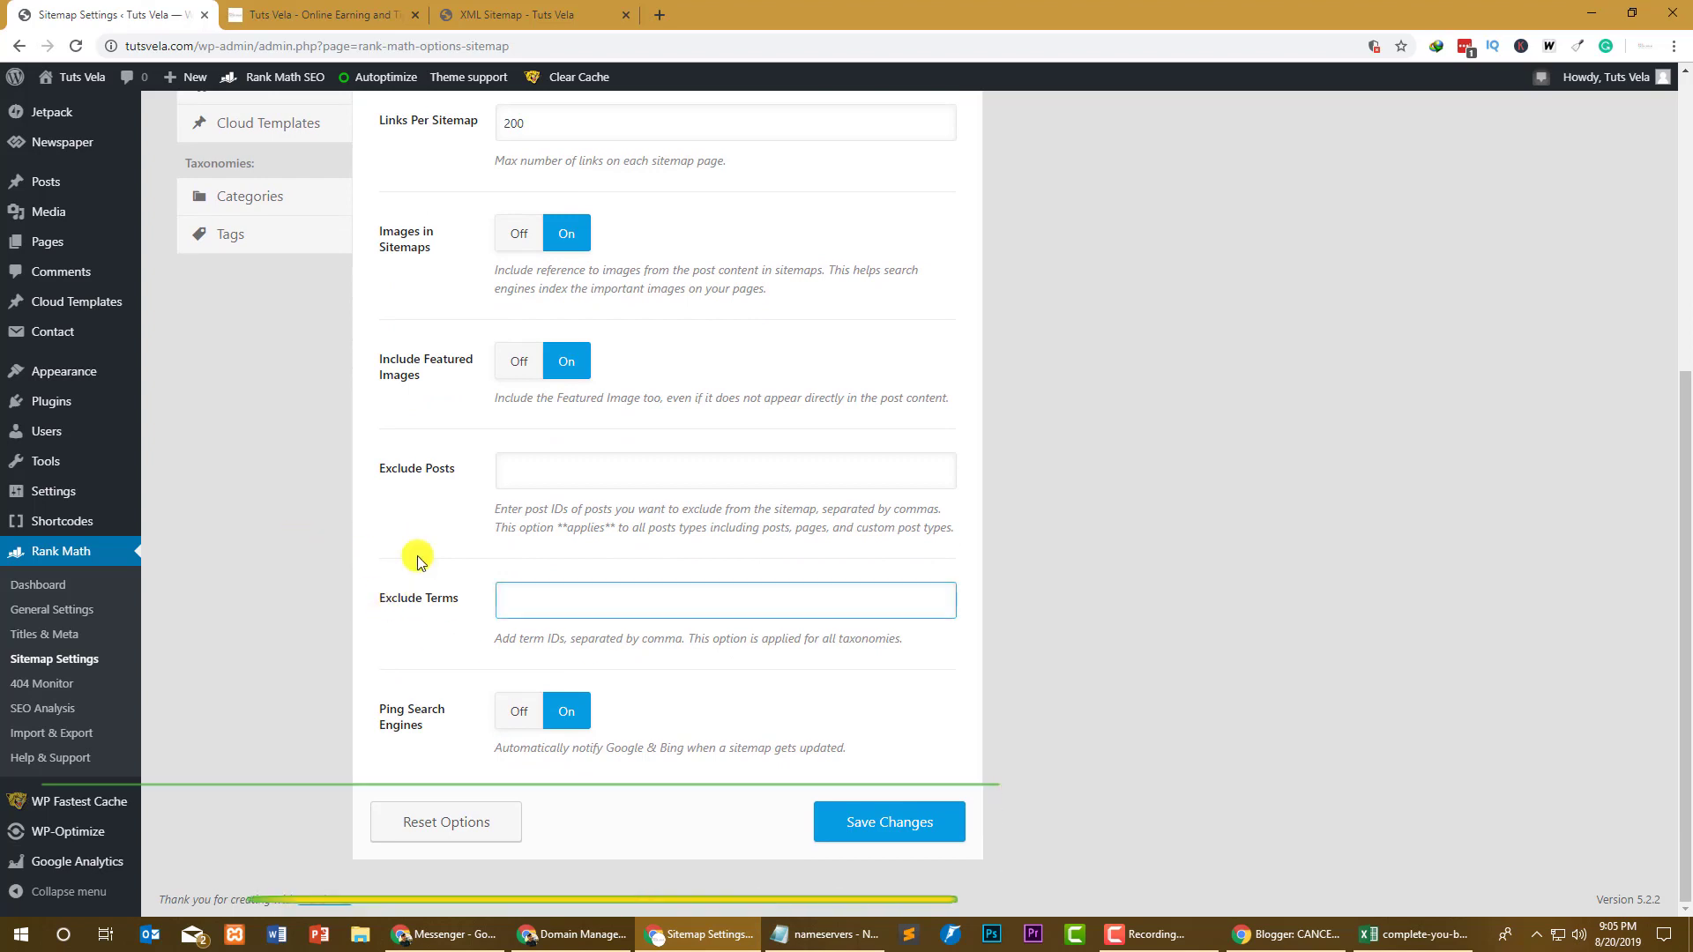
pyautogui.scroll(2, 398, 552)
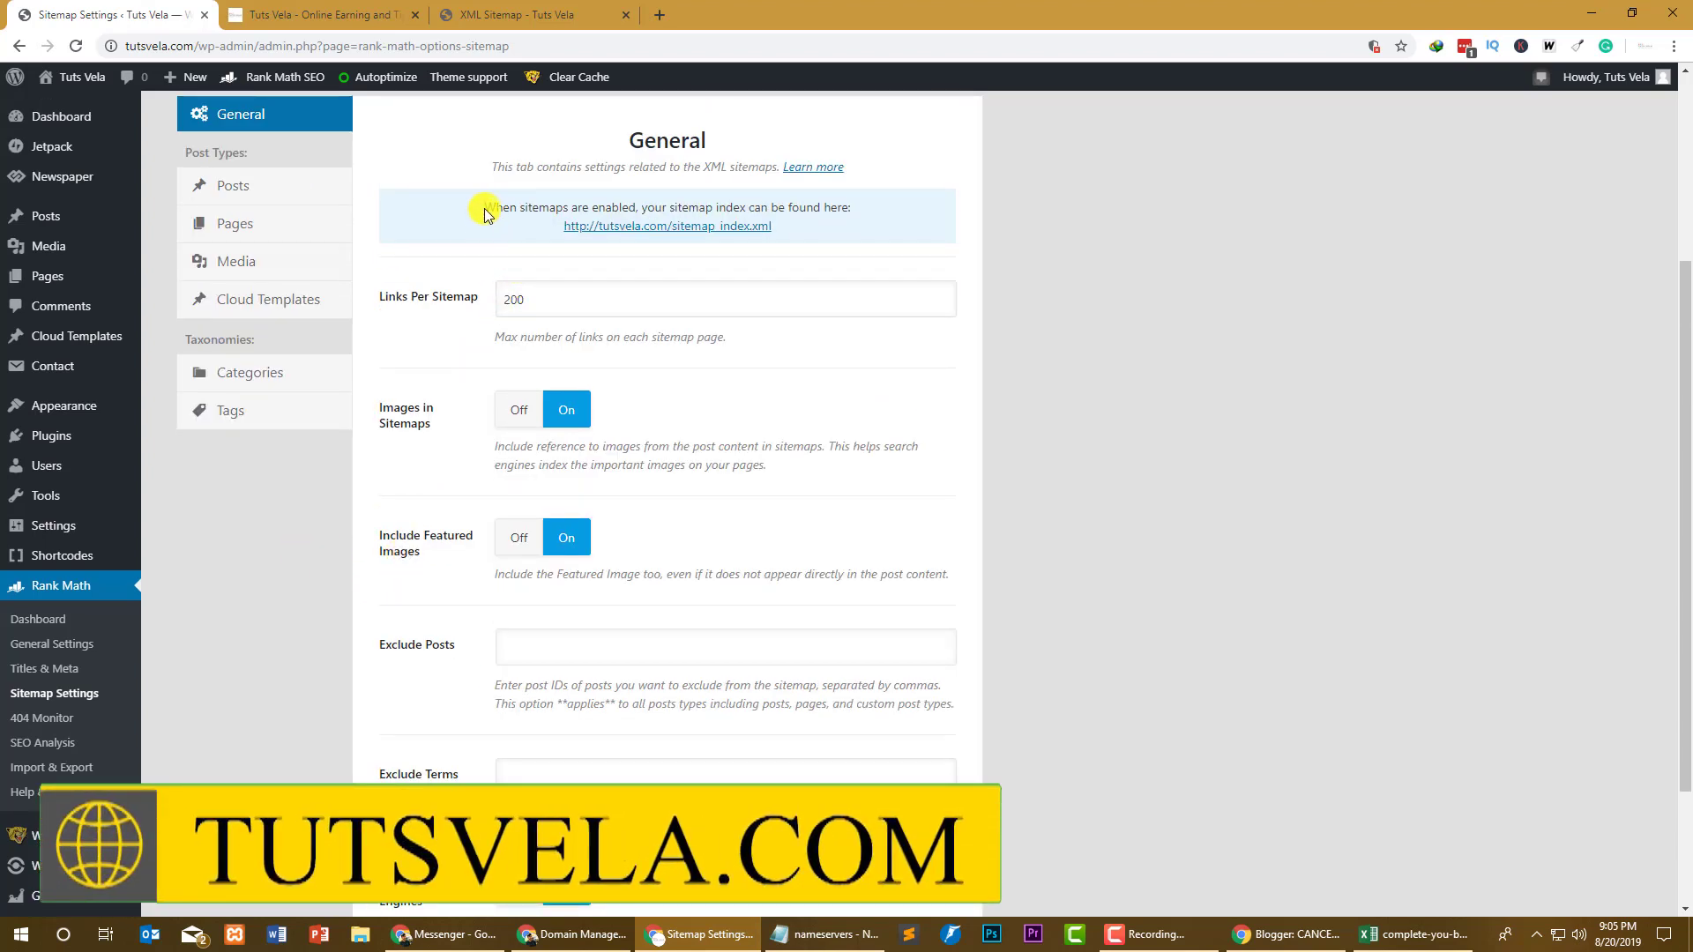
# Step: Compare the sitemap index address given in the Rank Math settings with the address of the open XML sitemap page
pyautogui.moveTo(489, 207); pyautogui.dragTo(542, 232)
pyautogui.click(584, 14)
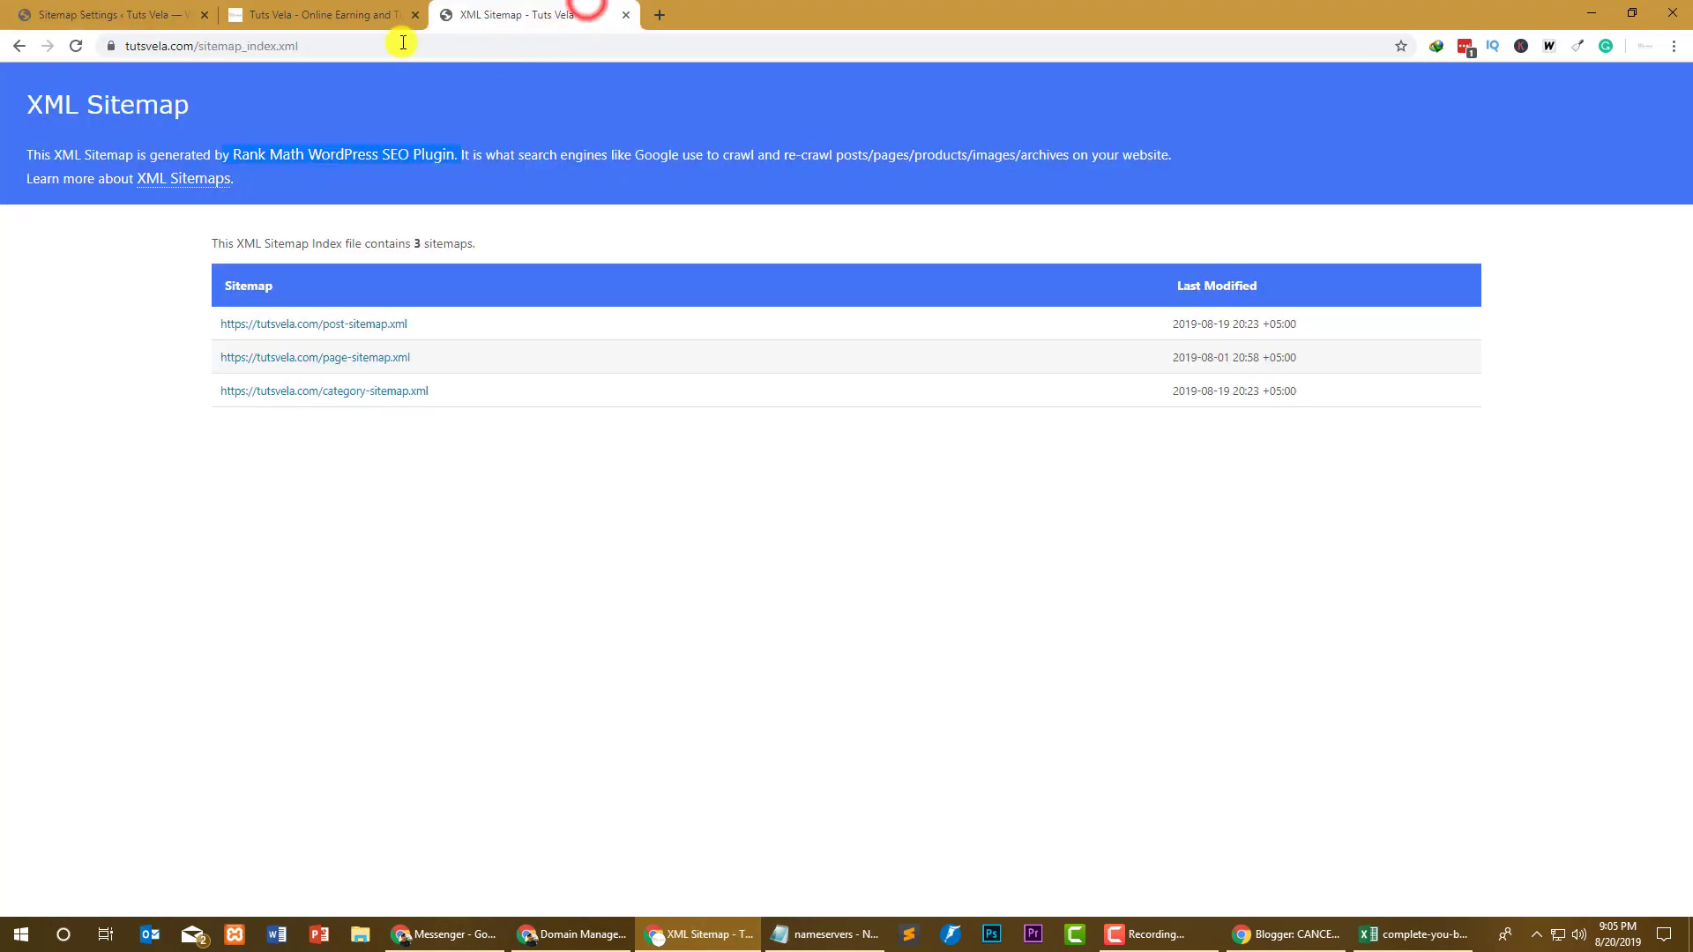
pyautogui.moveTo(305, 45); pyautogui.dragTo(125, 46)
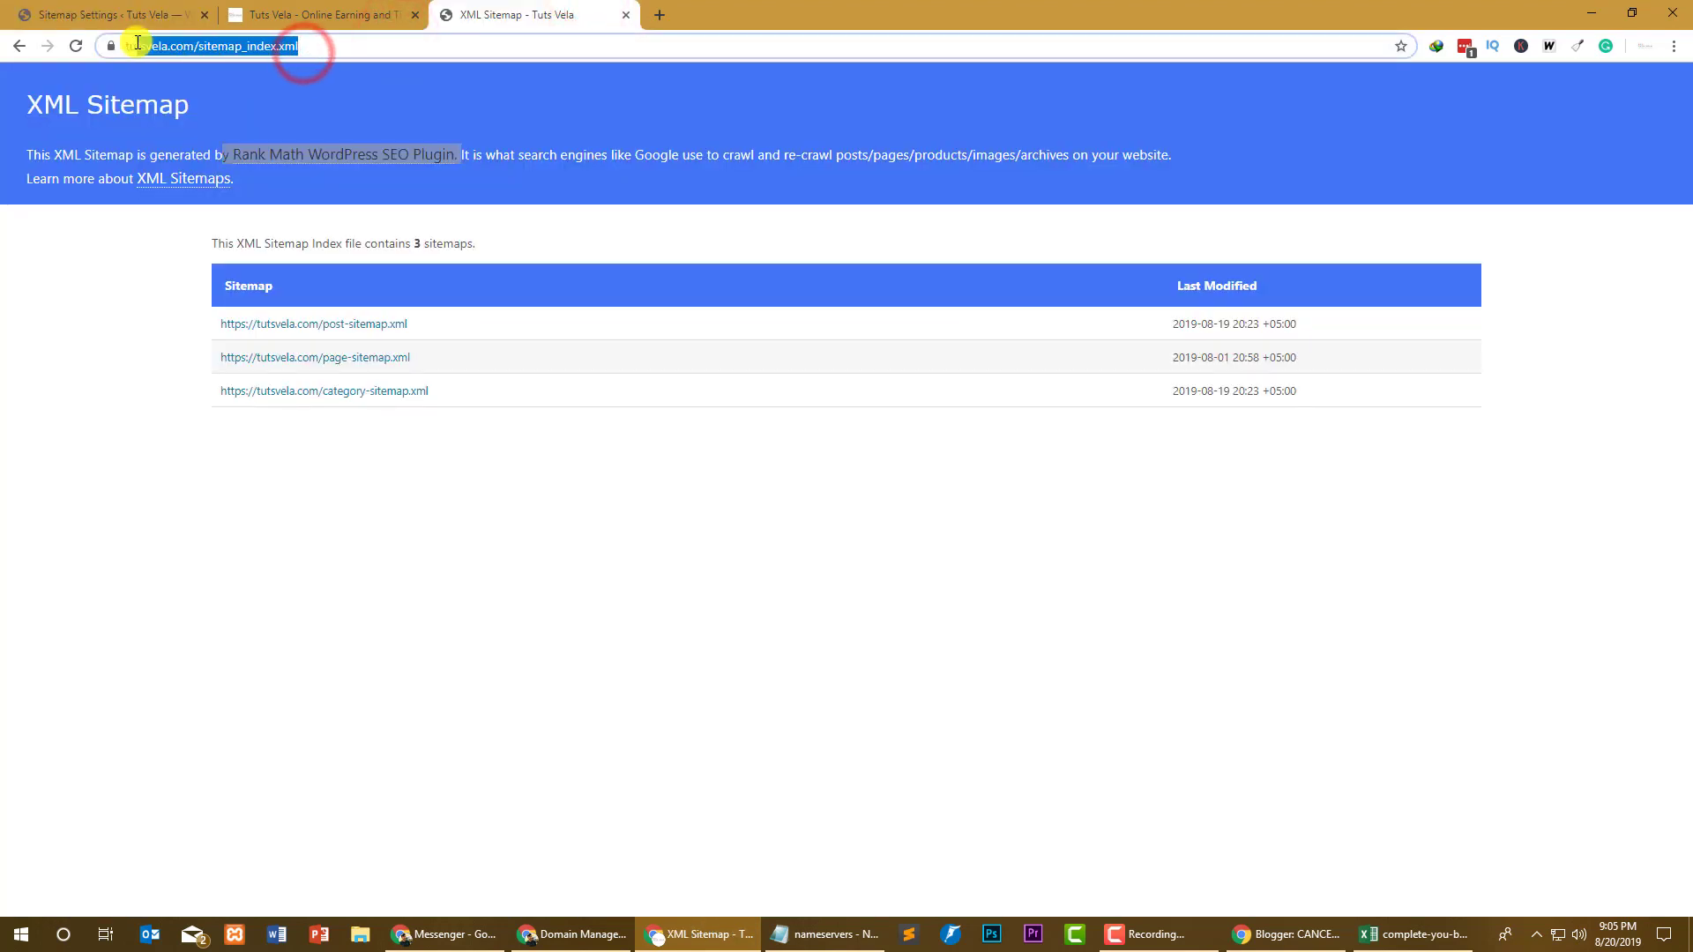
pyautogui.click(112, 7)
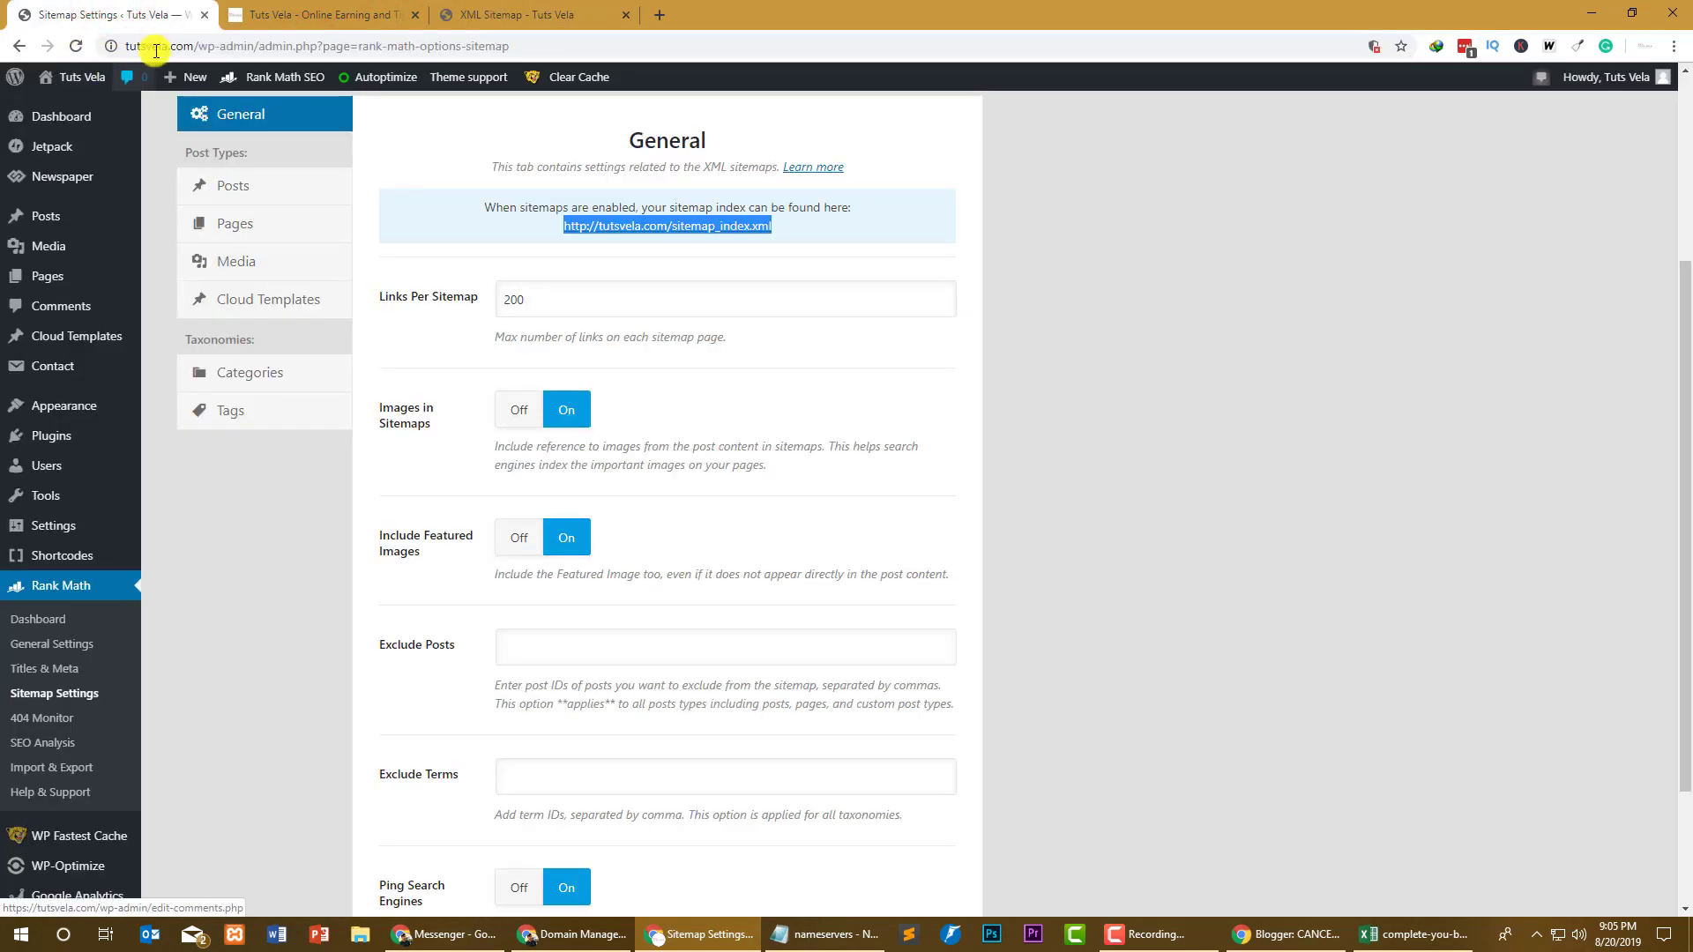
pyautogui.click(445, 8)
# Step: Open lms.tutsvela.com/sitemap.xml in a new browser tab to check whether that subdomain has a sitemap
pyautogui.click(659, 14)
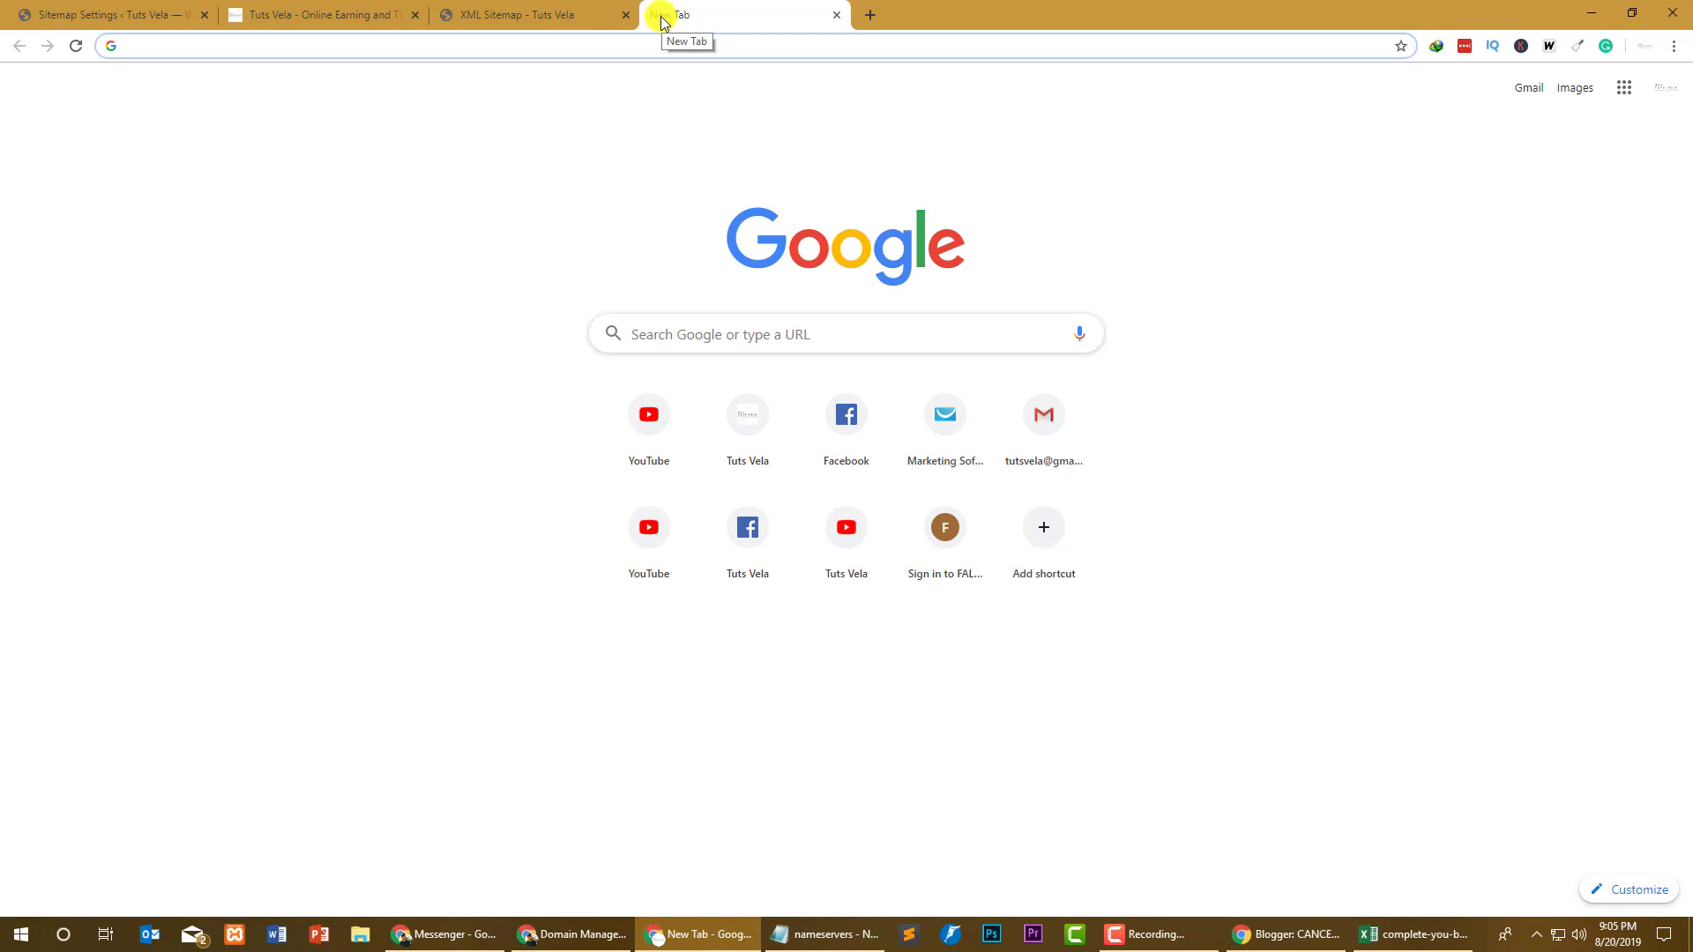
pyautogui.write('lms.')
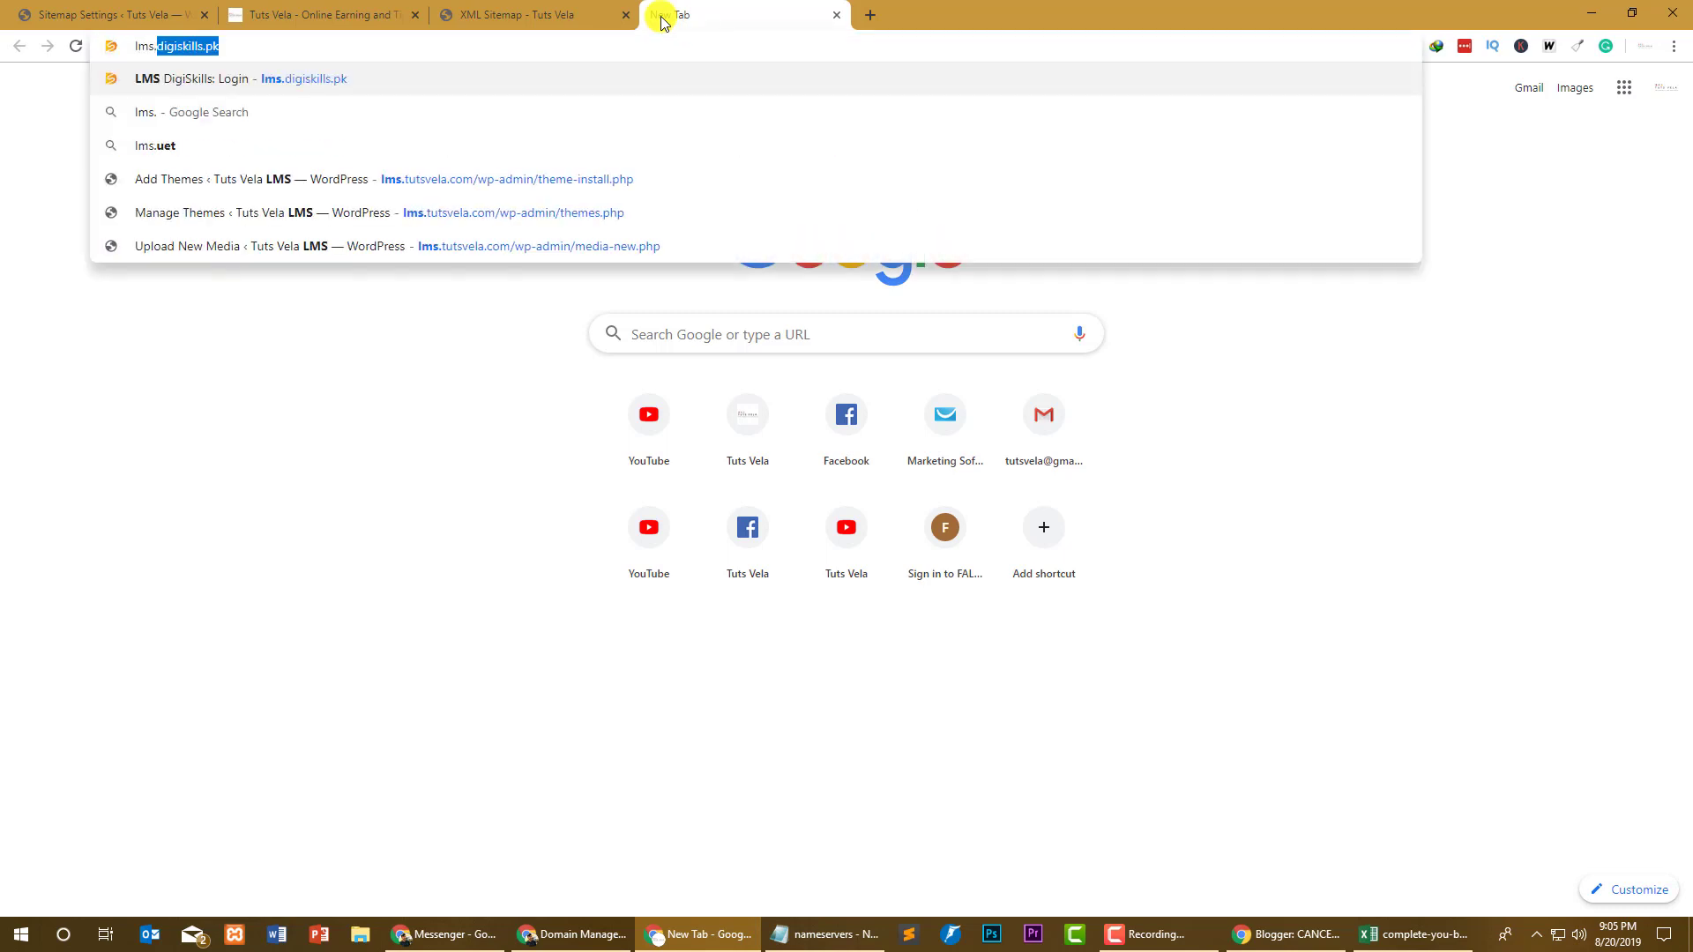
pyautogui.write('tutsvela.com')
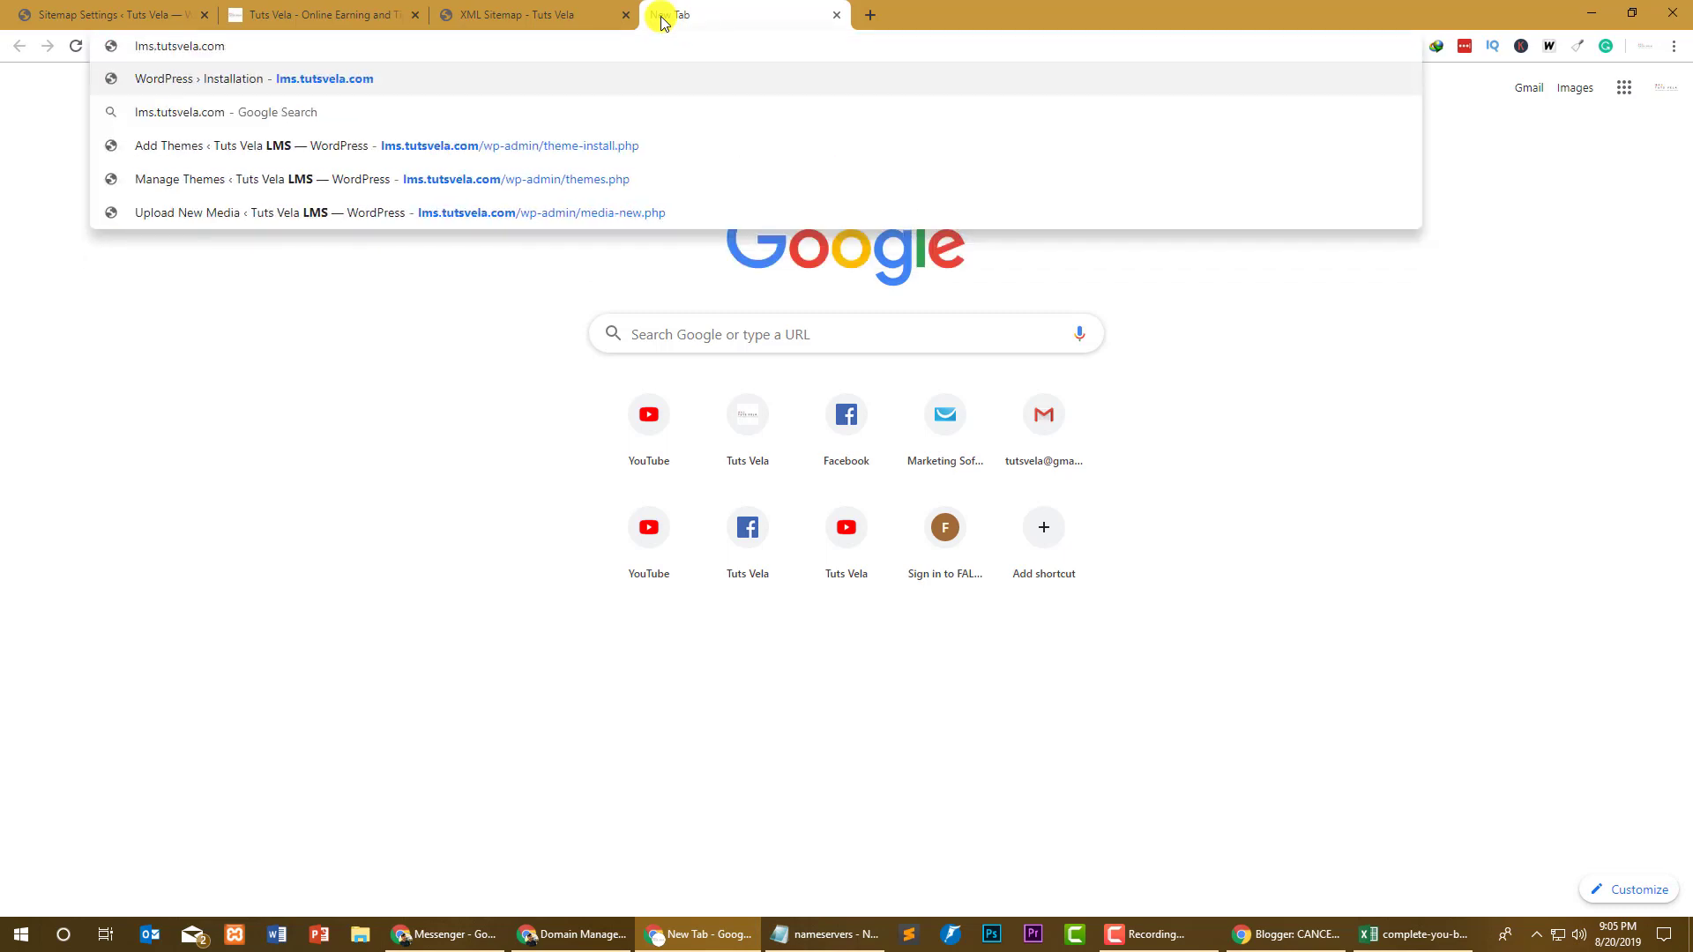
pyautogui.write('/siet')
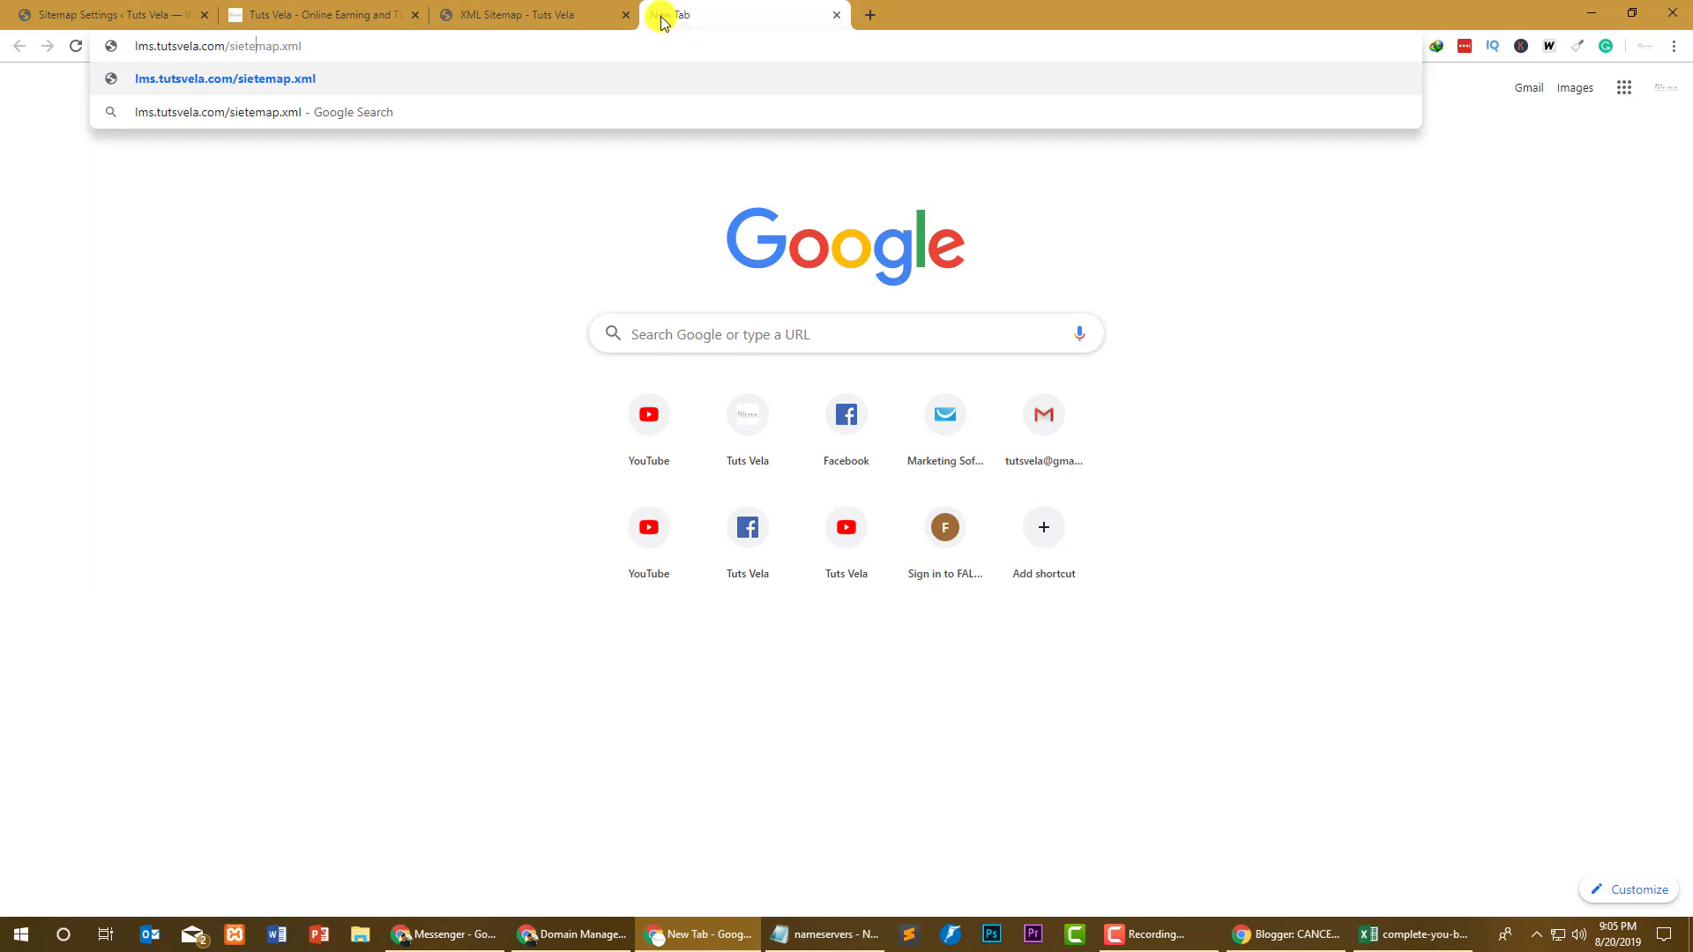
pyautogui.press('BackSpace')
pyautogui.press('BackSpace')
pyautogui.press('BackSpace')
pyautogui.write('te')
pyautogui.press('Return')
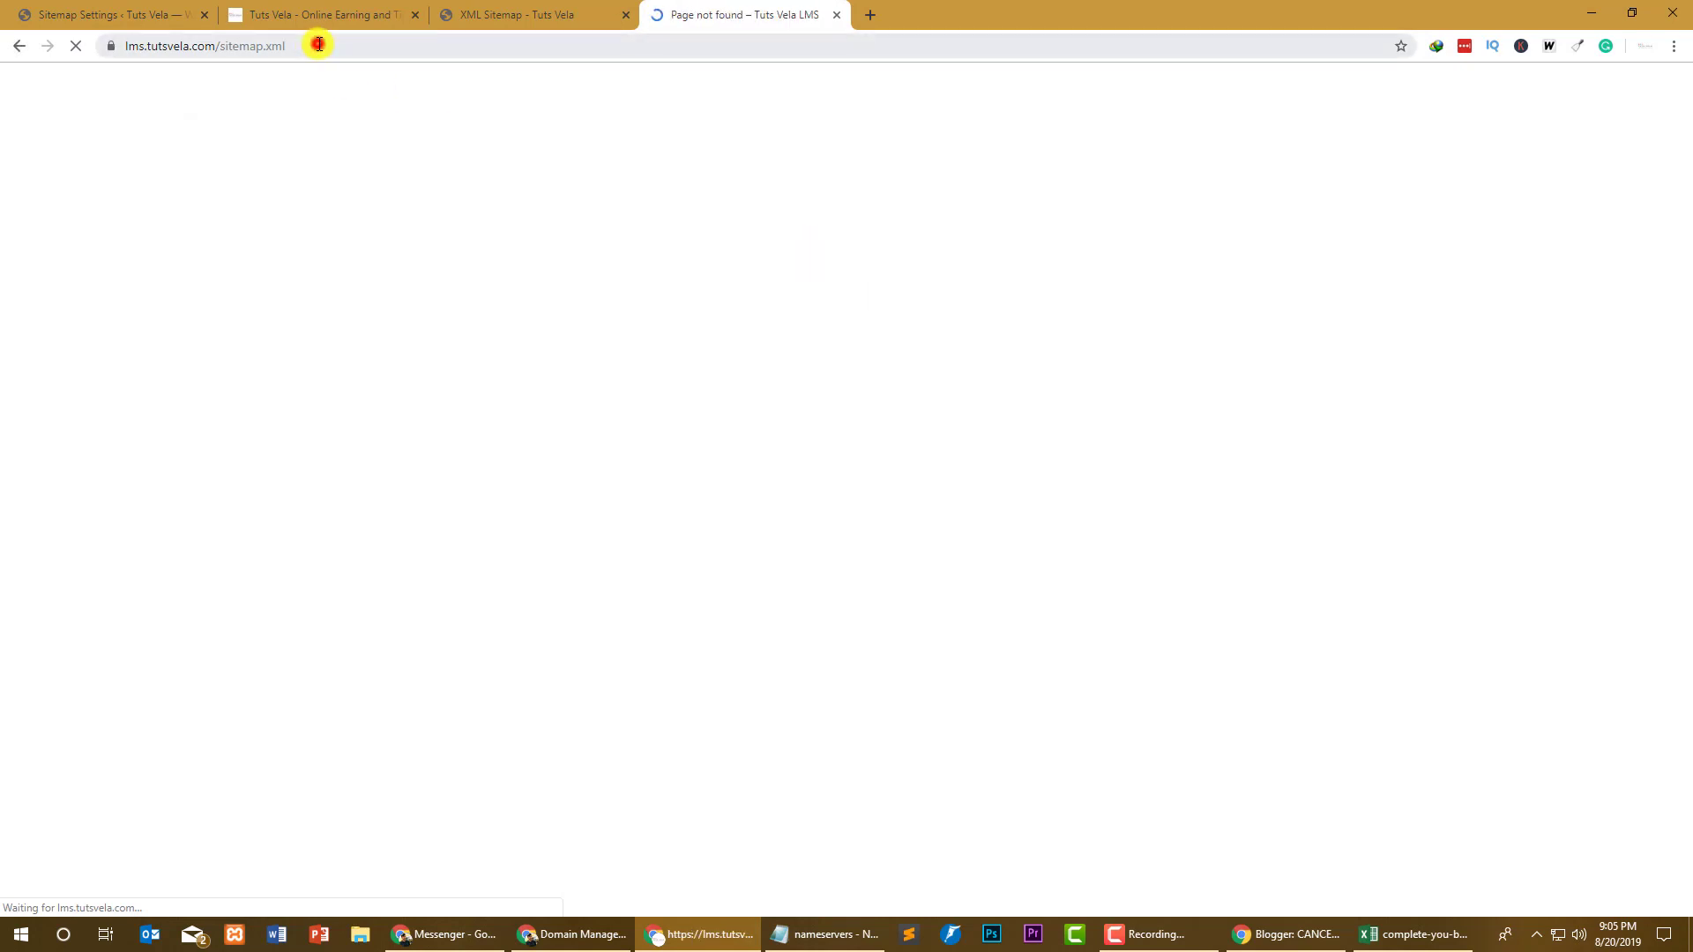
# Step: Check the address and page heading returned for the LMS subdomain's sitemap, and close that tab
pyautogui.moveTo(321, 45); pyautogui.dragTo(232, 44)
pyautogui.moveTo(348, 213); pyautogui.dragTo(1028, 235)
pyautogui.click(1081, 257)
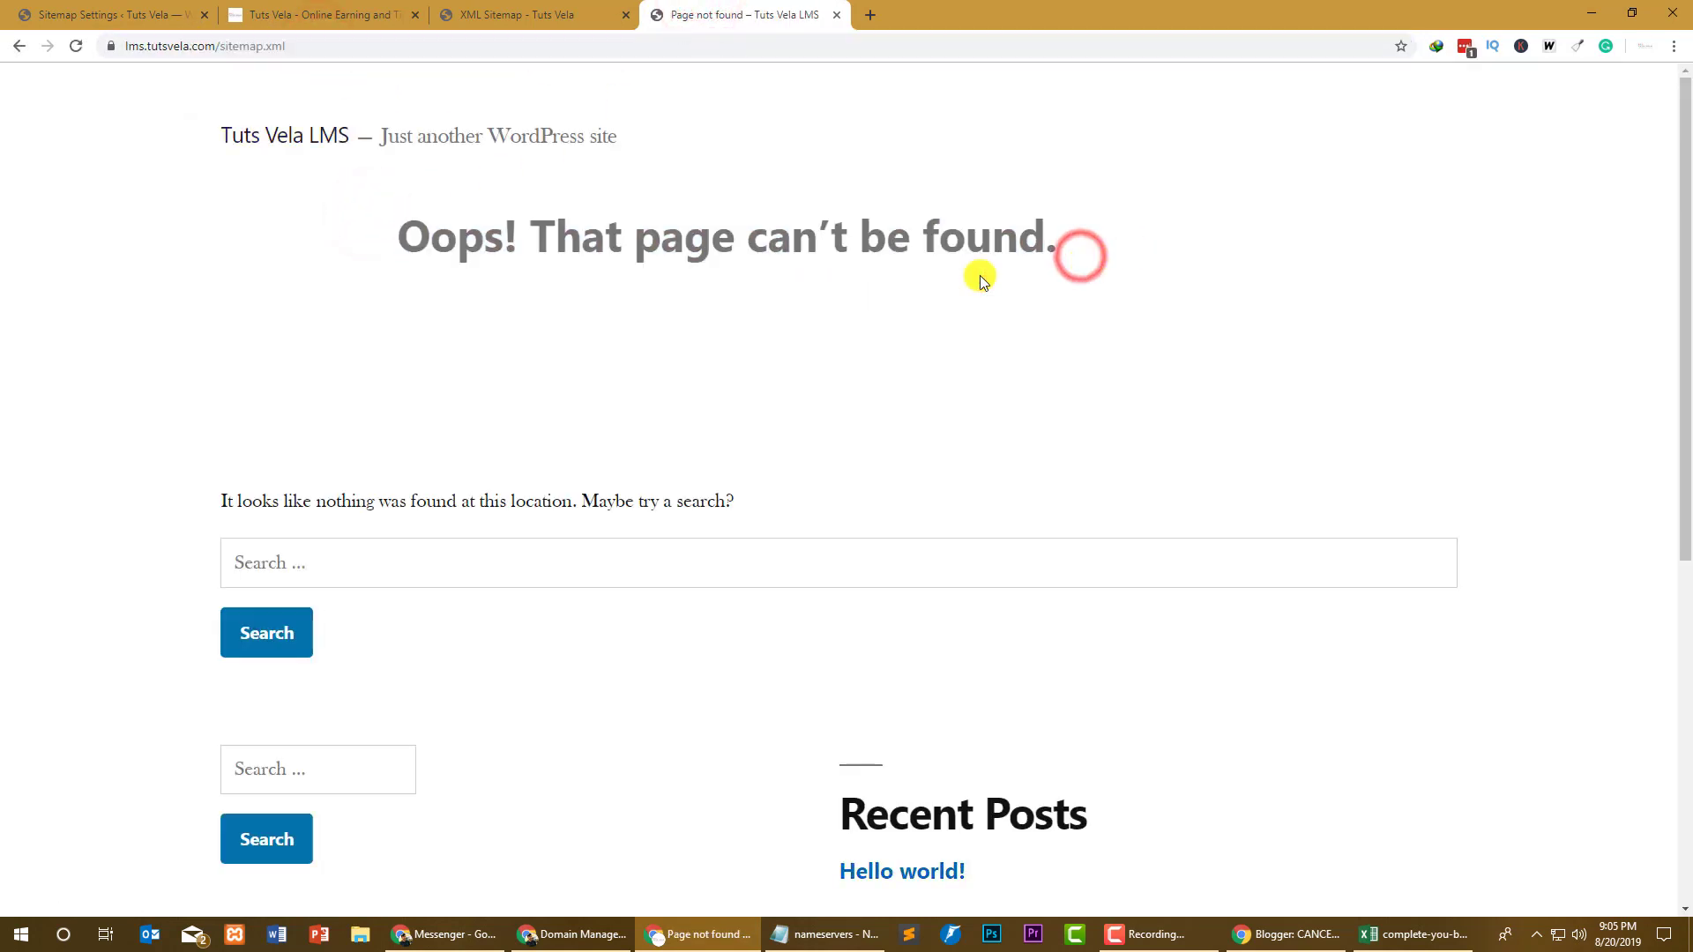
pyautogui.click(838, 16)
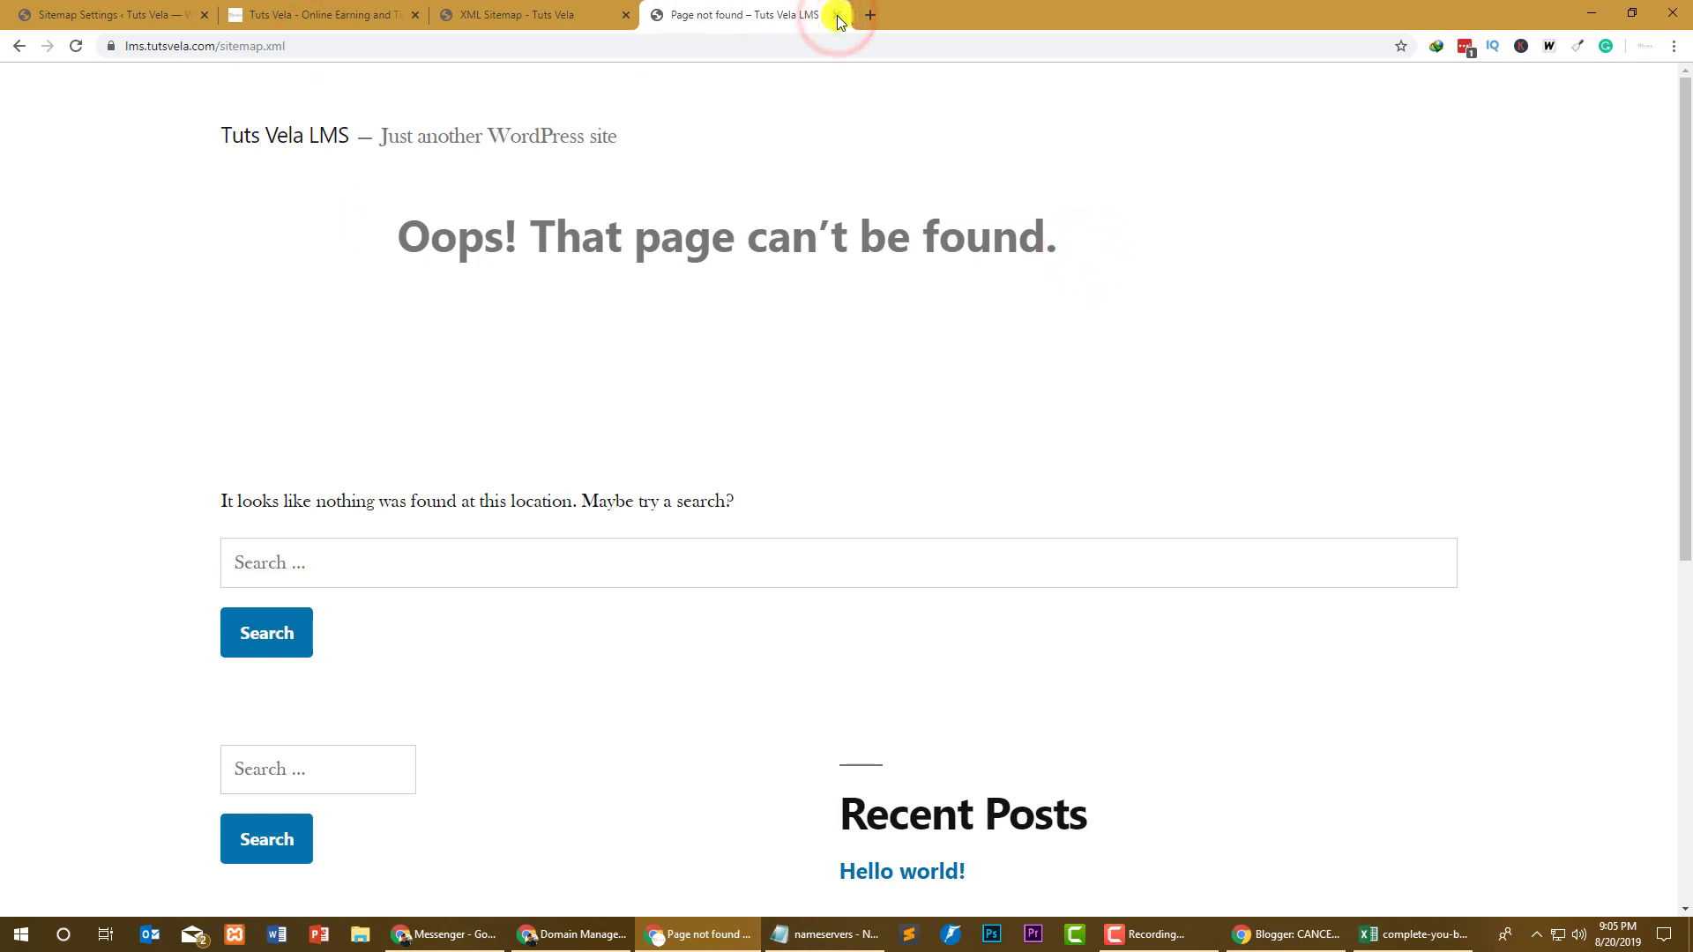
# Step: Open the WordPress page for adding new plugins and search for "xml sitemap"
pyautogui.click(150, 14)
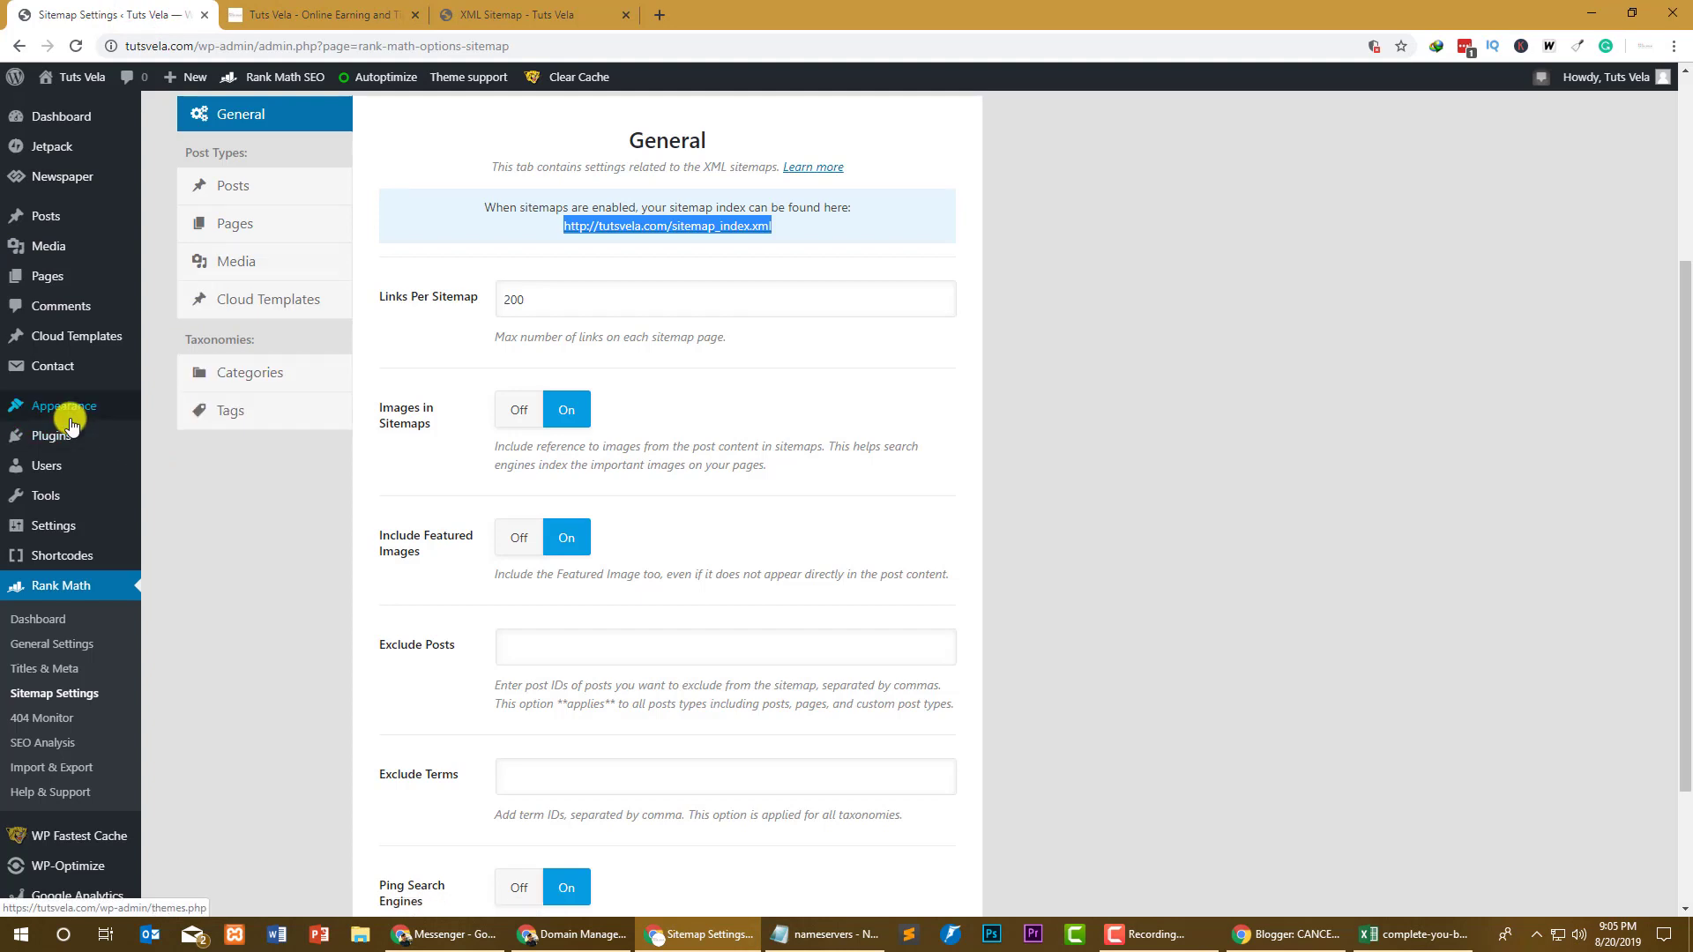
pyautogui.moveTo(70, 435)
pyautogui.click(176, 463)
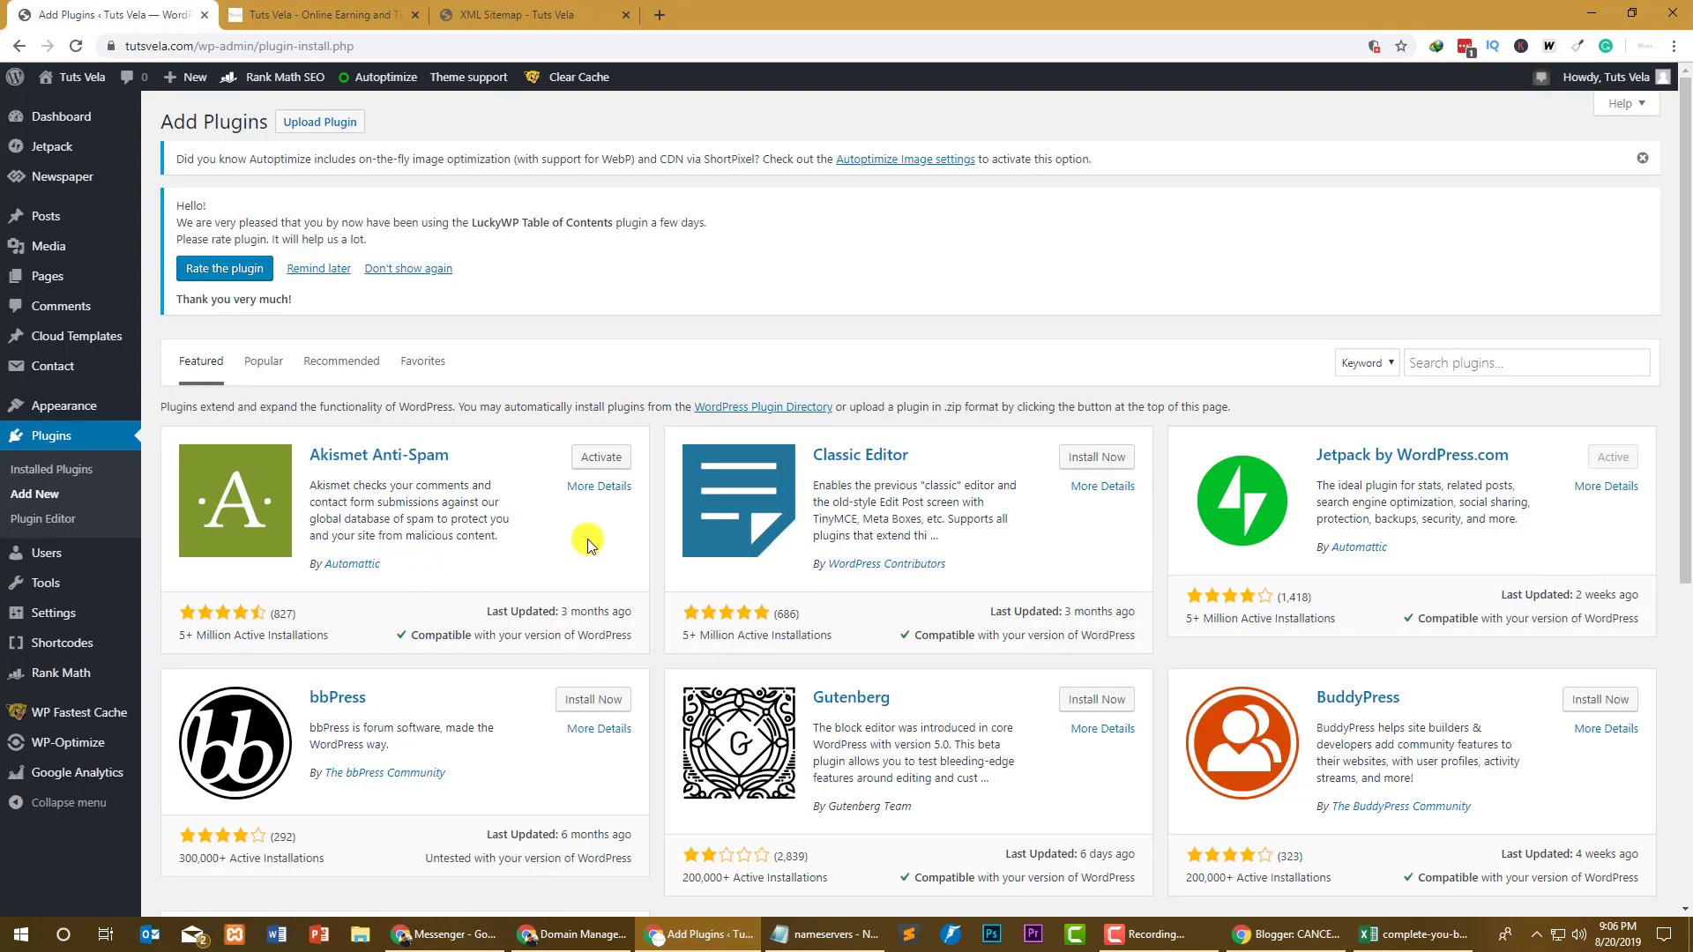
pyautogui.click(1451, 361)
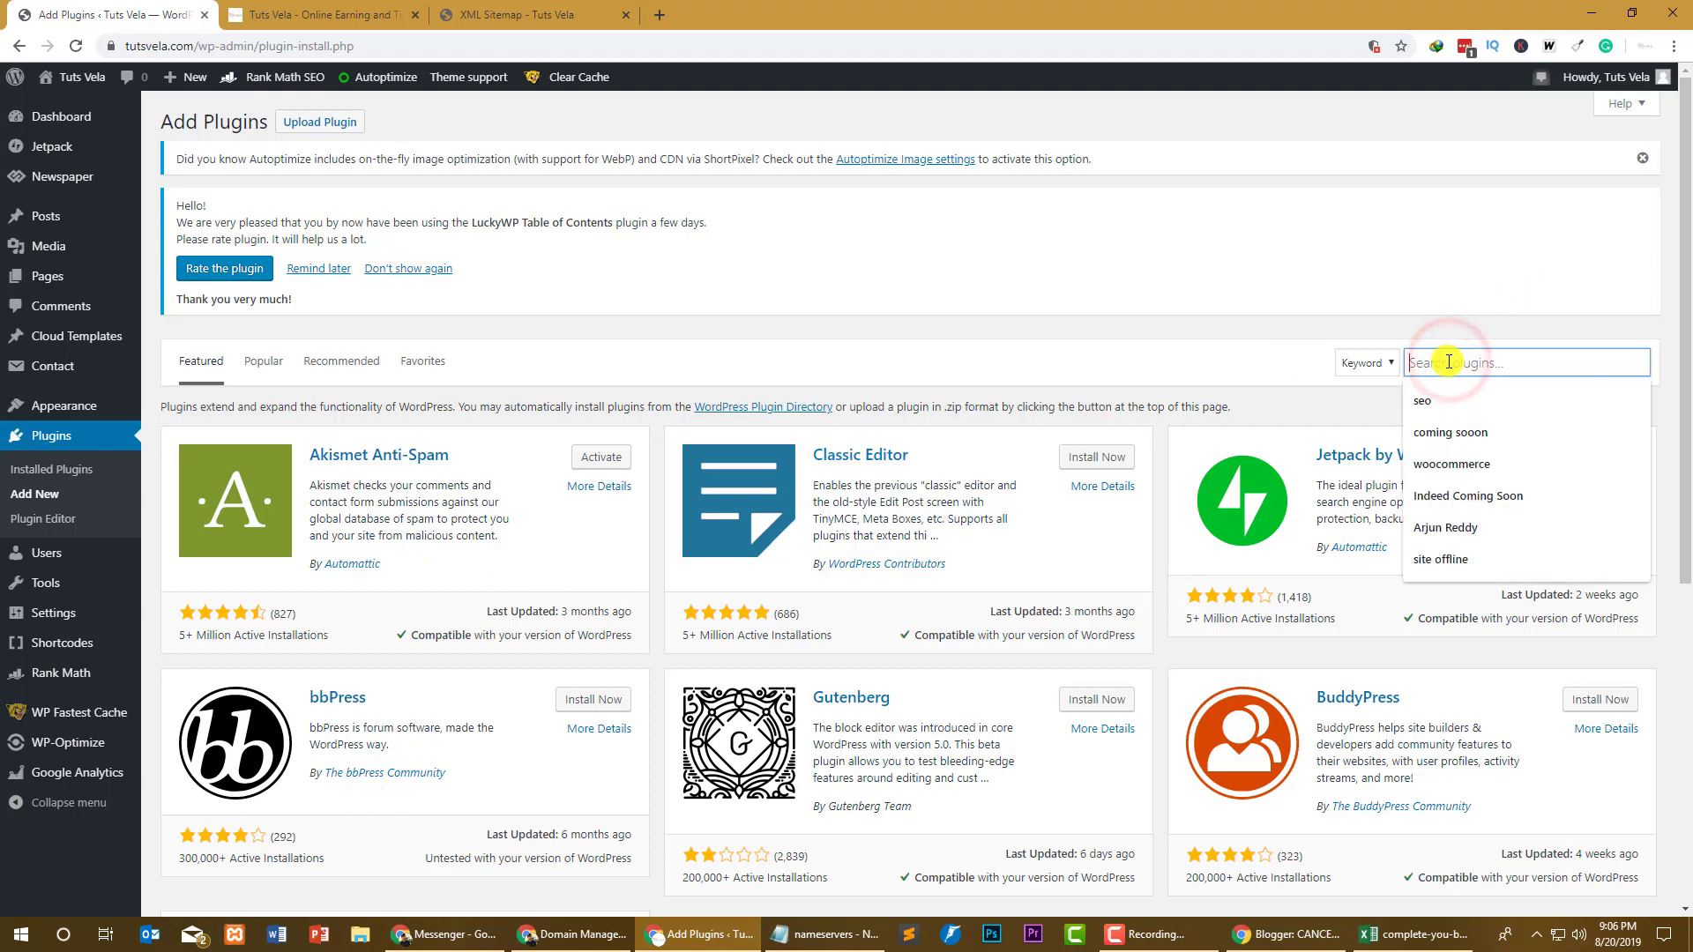
pyautogui.write('xml sitemap')
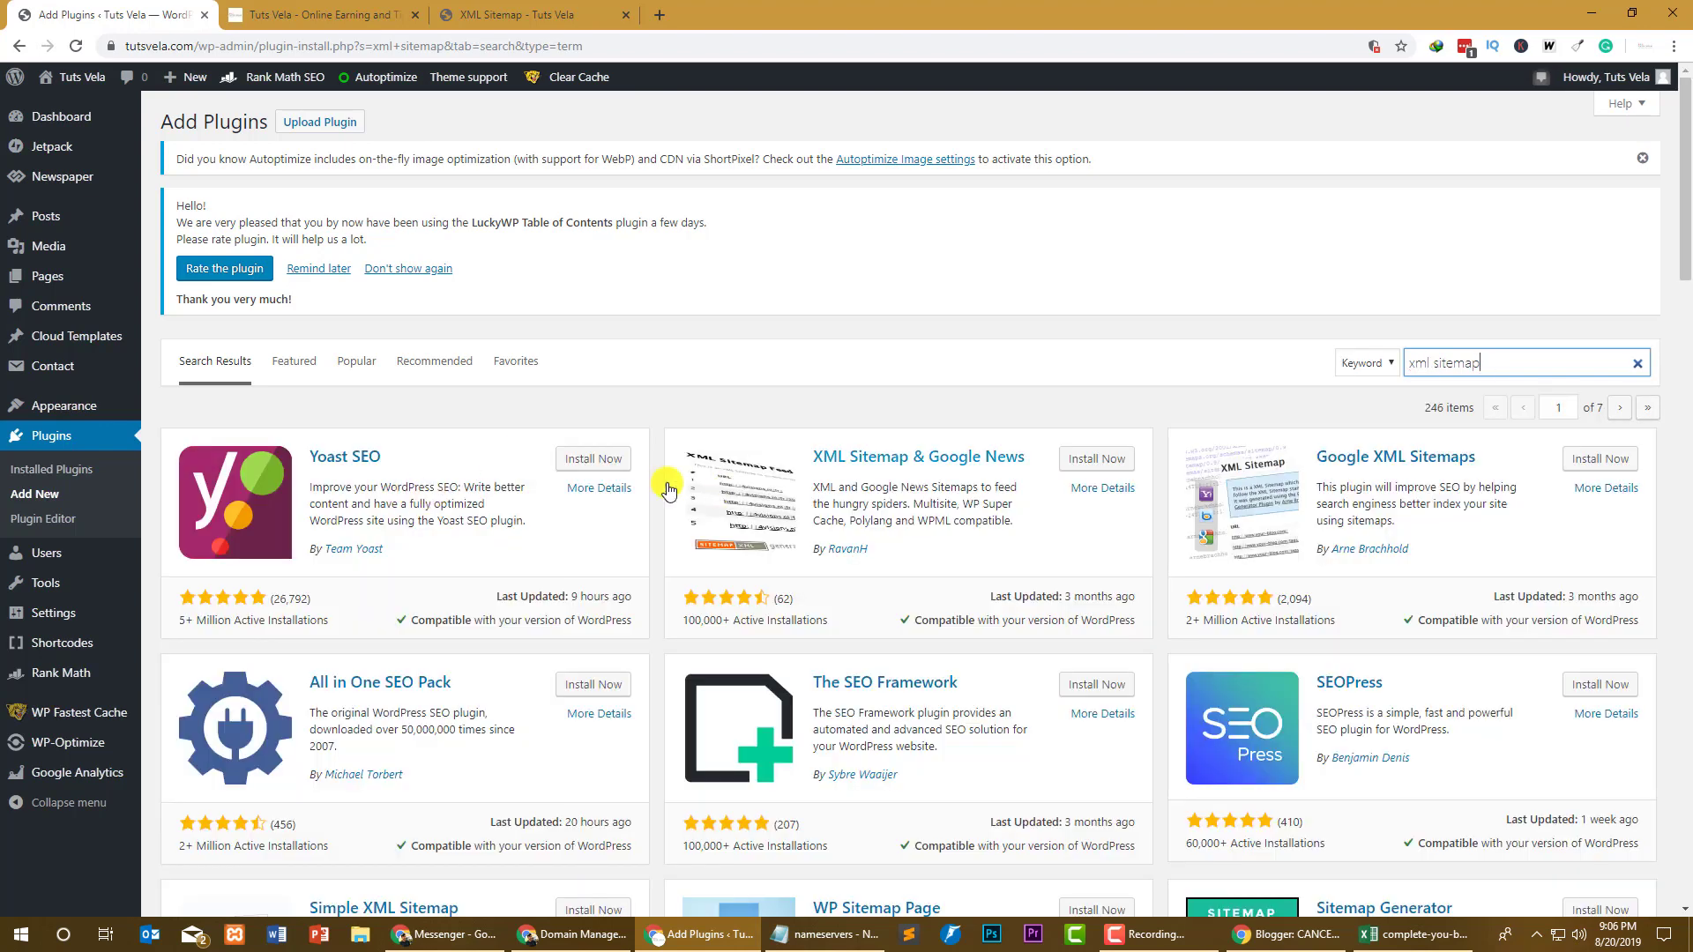
# Step: Look through the sitemap plugin results and examine the Google XML Sitemaps plugin's title and author
pyautogui.scroll(-1, 930, 430)
pyautogui.scroll(-2, 931, 430)
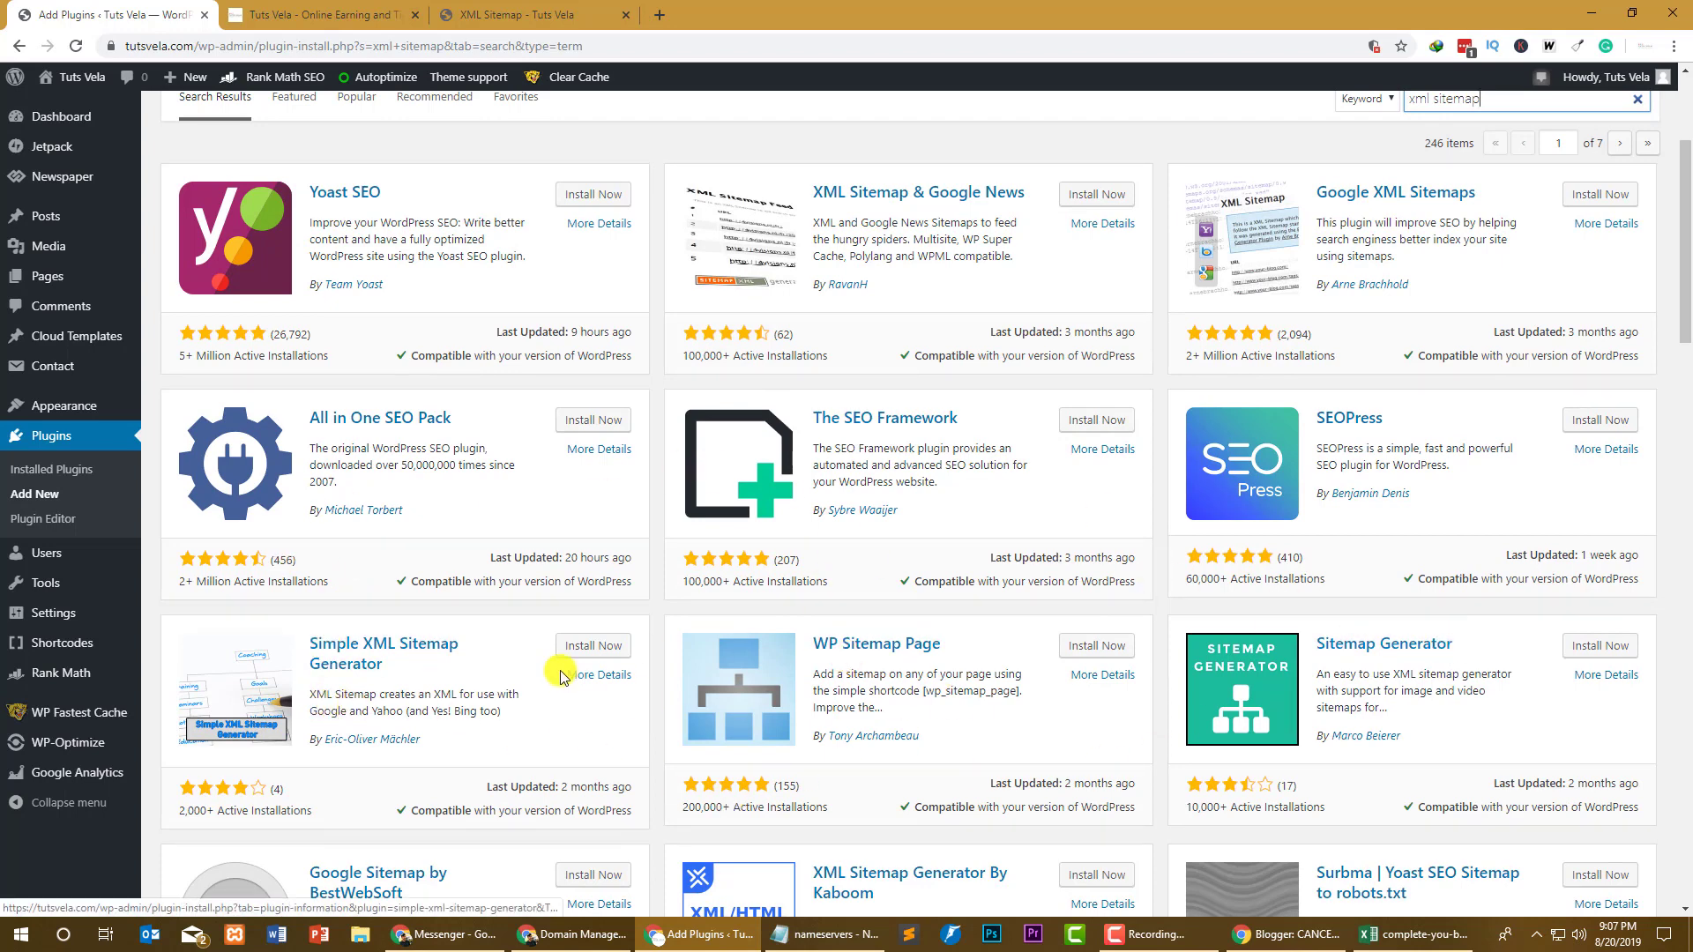
pyautogui.scroll(3, 561, 677)
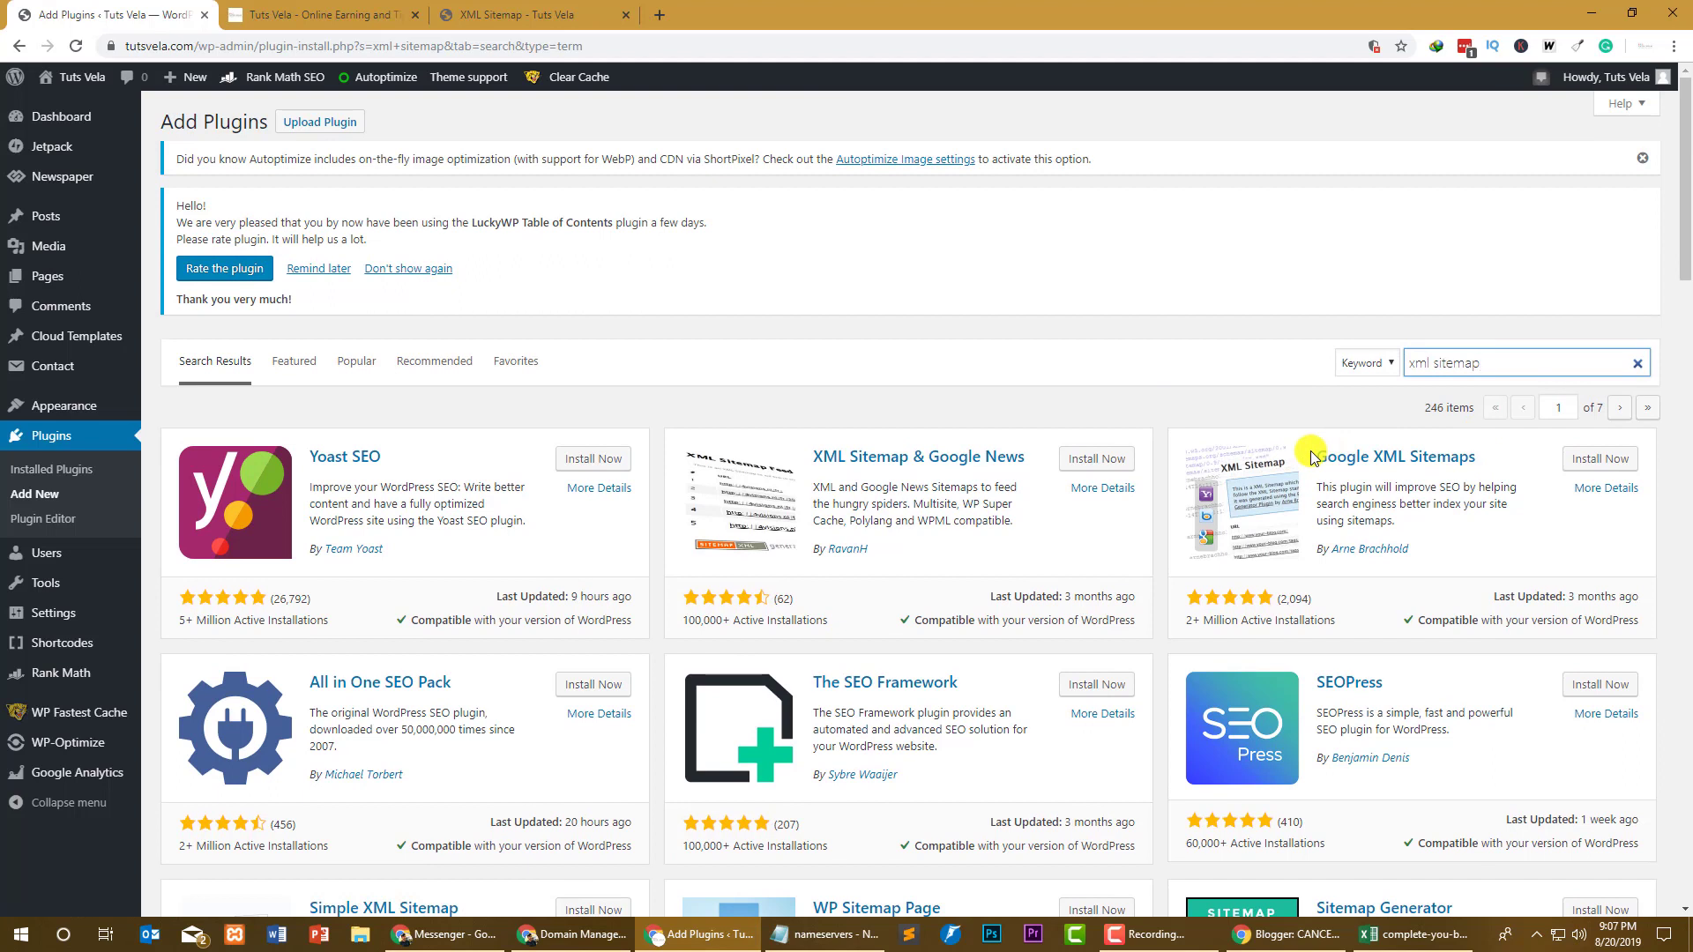
pyautogui.moveTo(1312, 457); pyautogui.dragTo(1476, 457)
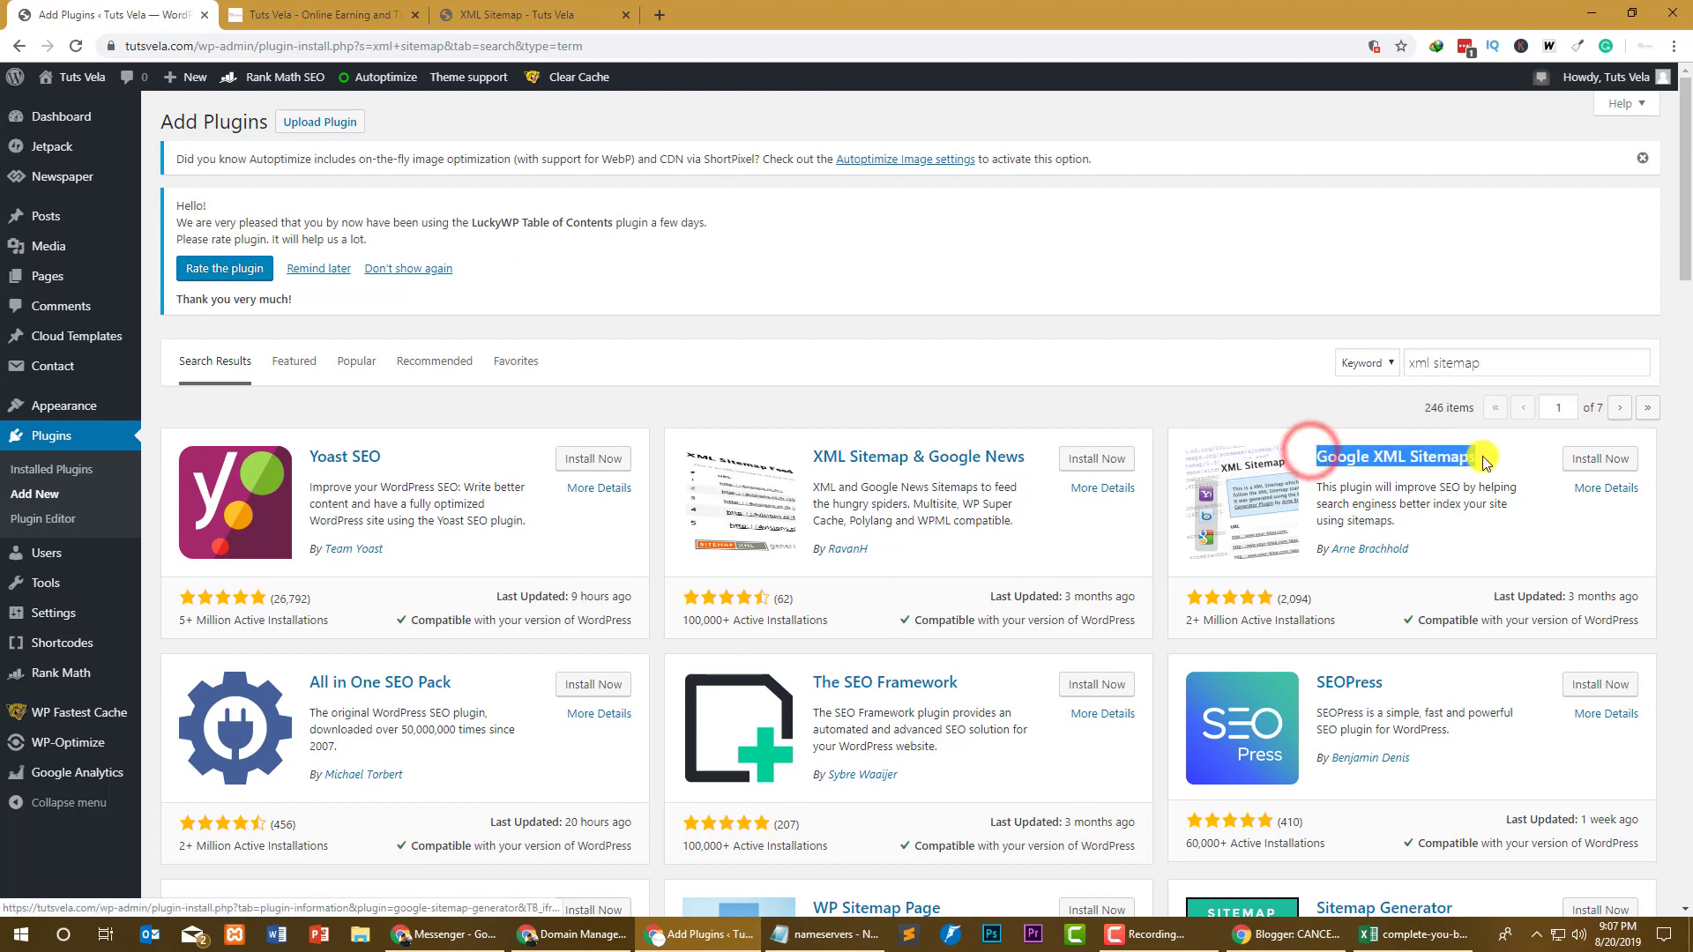
pyautogui.click(1447, 551)
pyautogui.moveTo(1332, 549); pyautogui.dragTo(1422, 554)
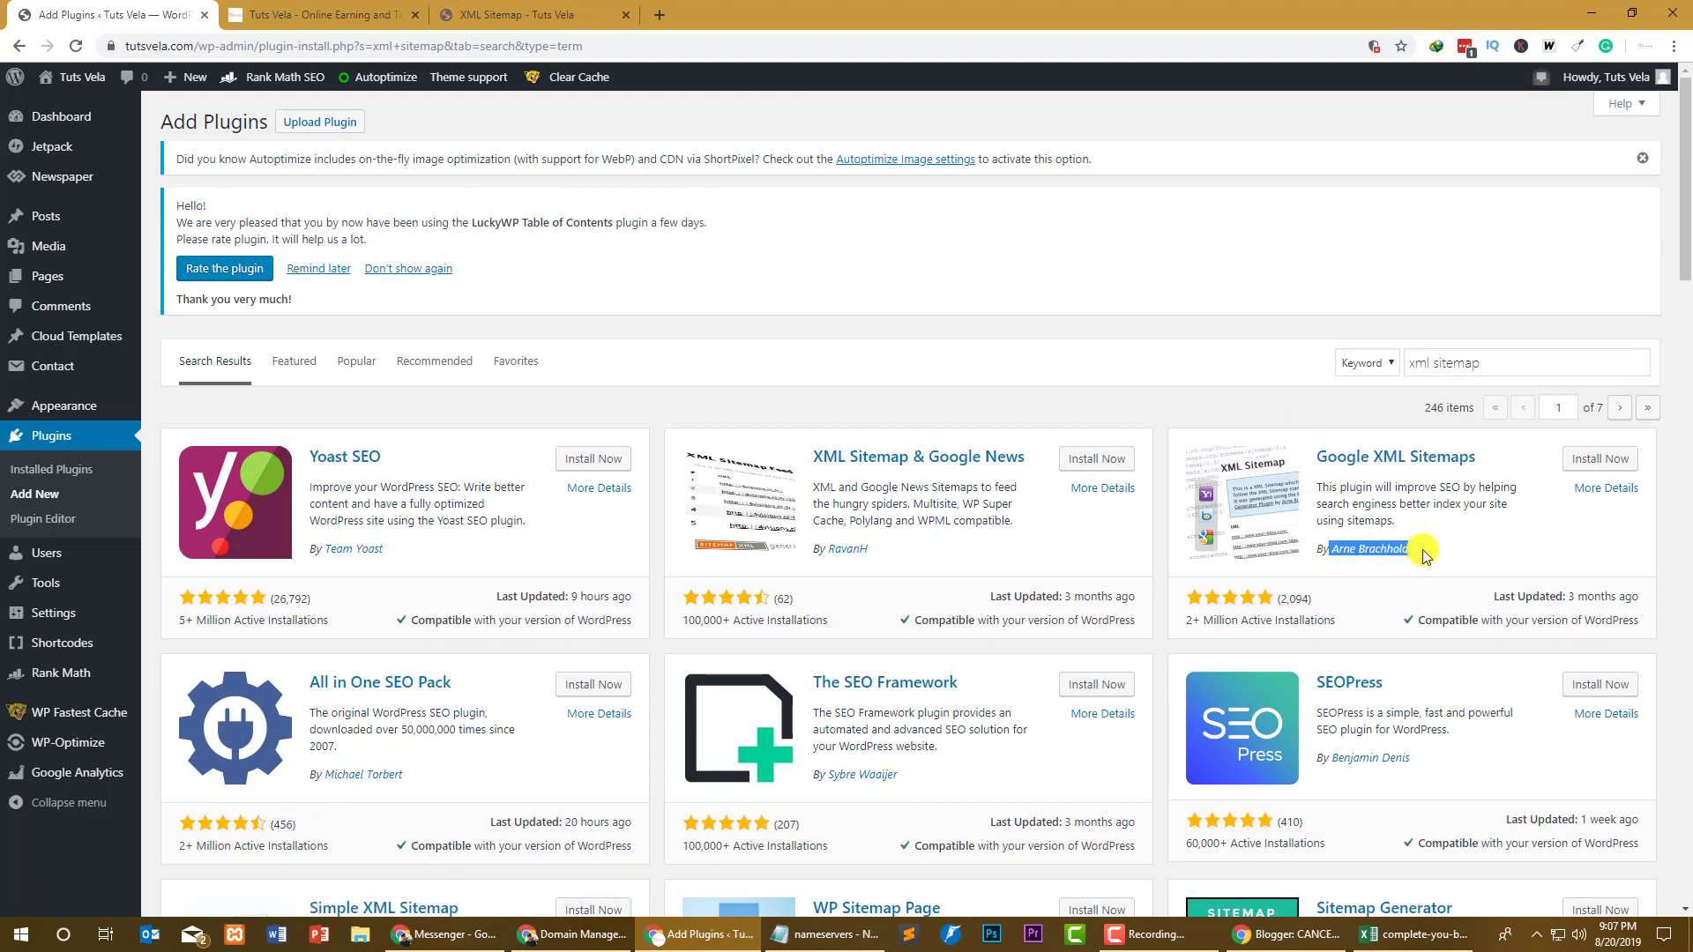
pyautogui.click(1456, 554)
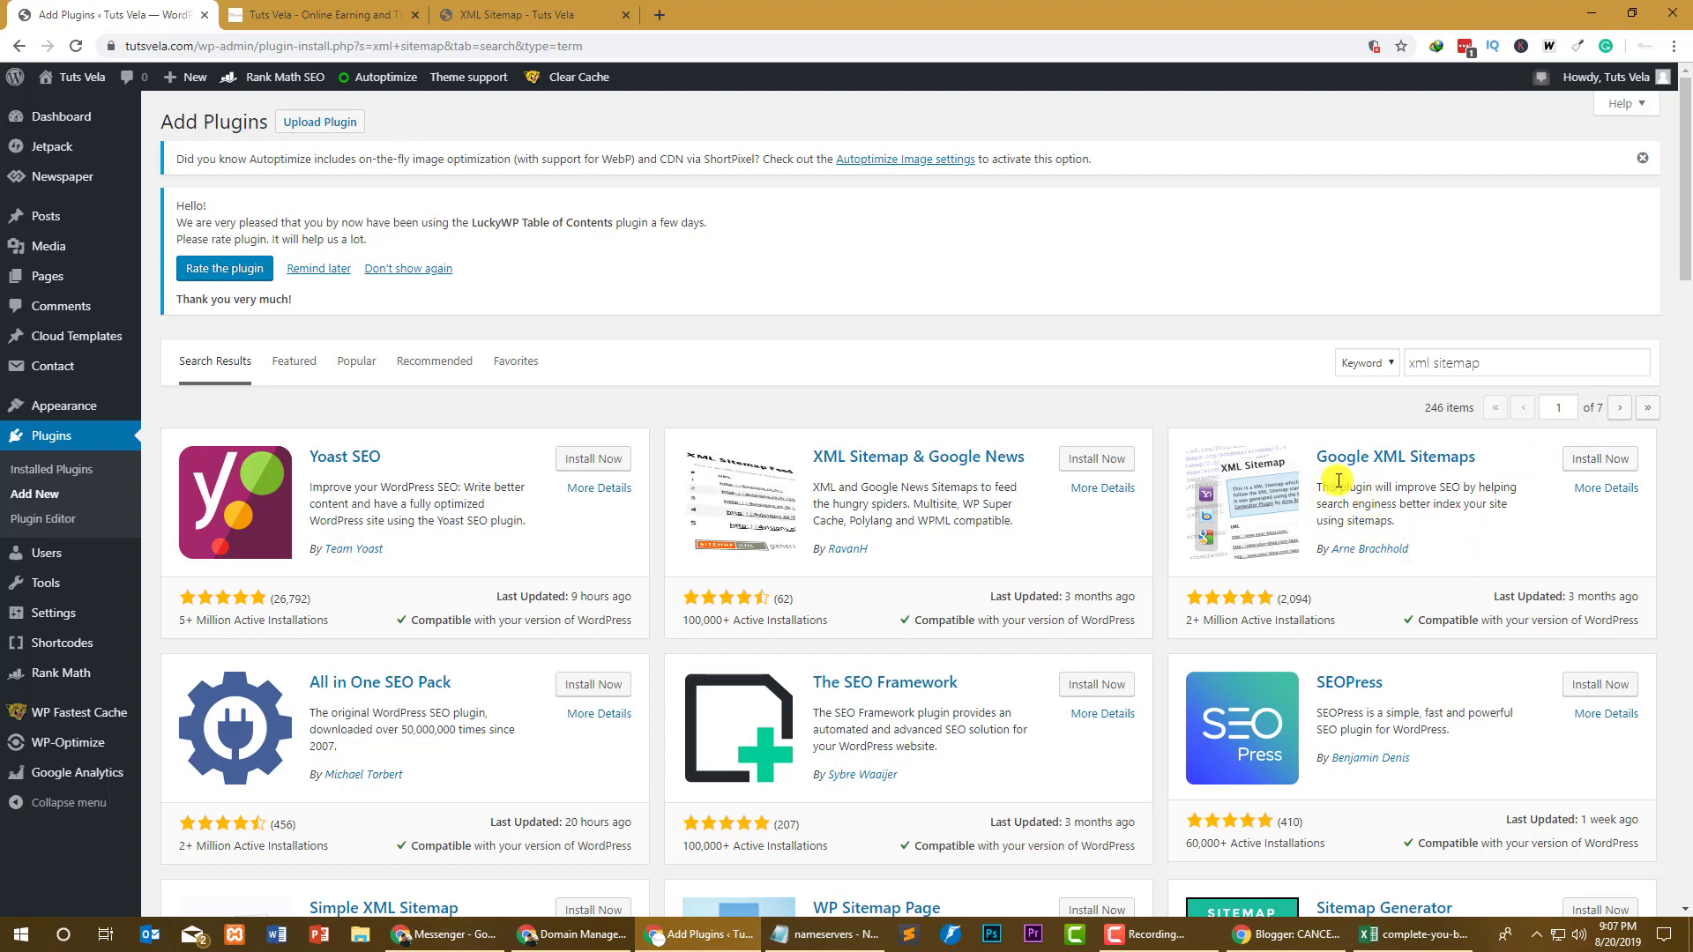
# Step: Return to the open XML Sitemap page and check the address at which the site's sitemap is served
pyautogui.click(549, 7)
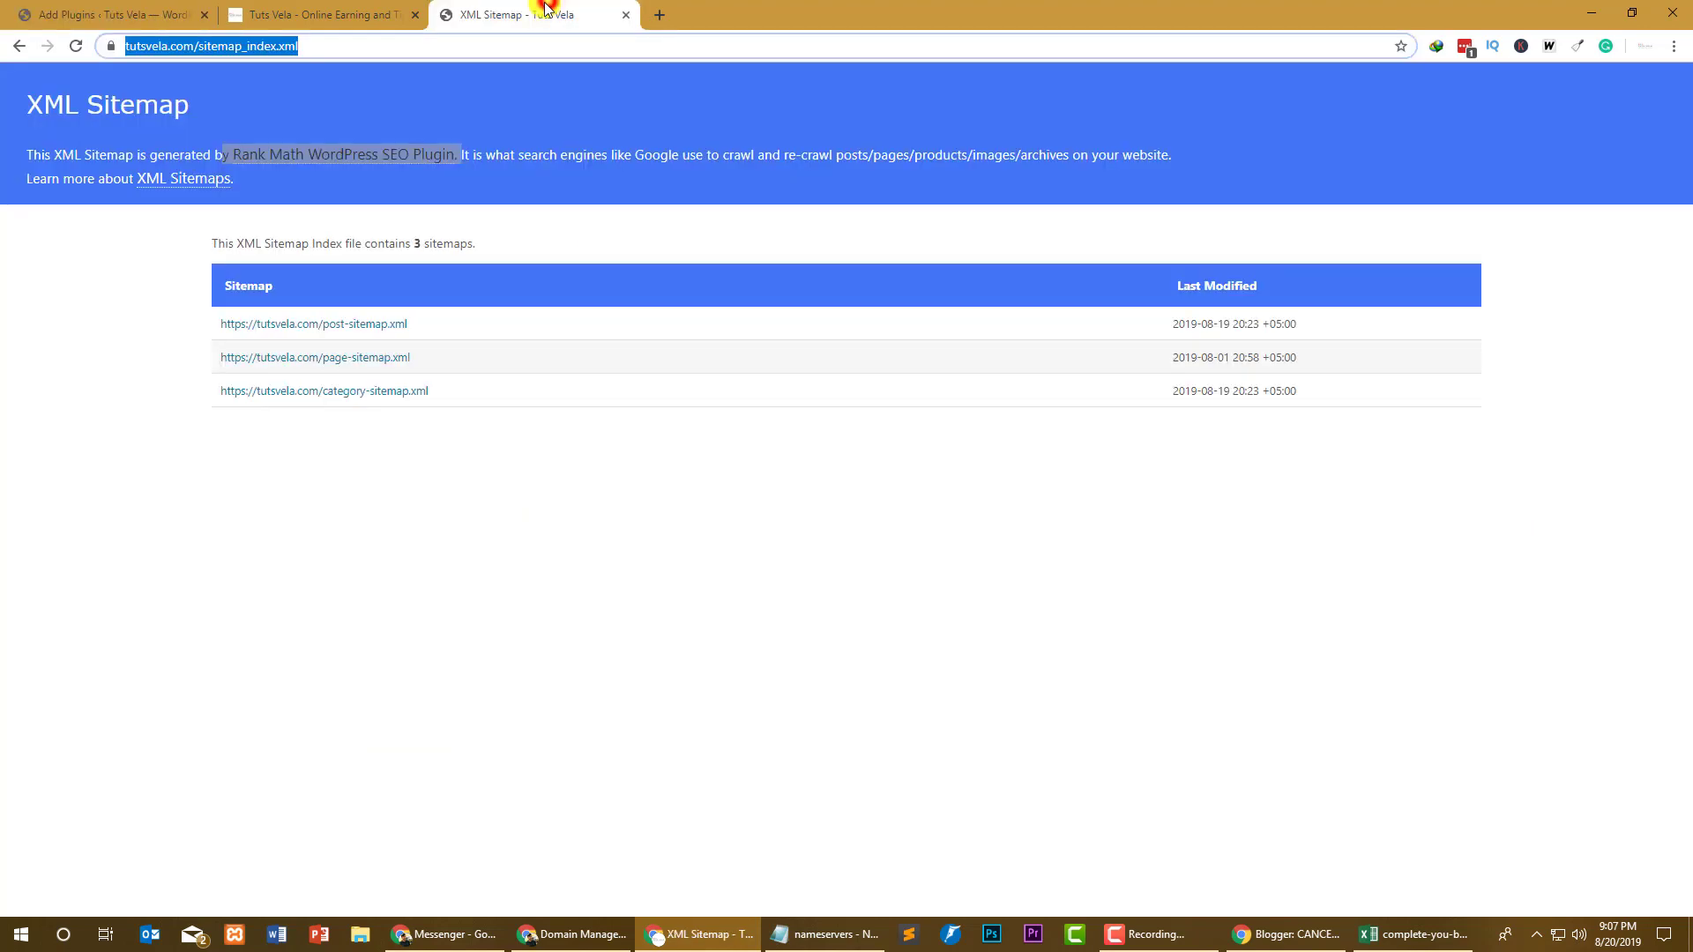
pyautogui.click(289, 48)
pyautogui.moveTo(359, 48); pyautogui.dragTo(118, 63)
# Step: Enter tutsvela.com/sitemap.xml as the address in a new browser tab, correcting the spelling of "sitemap"
pyautogui.click(654, 18)
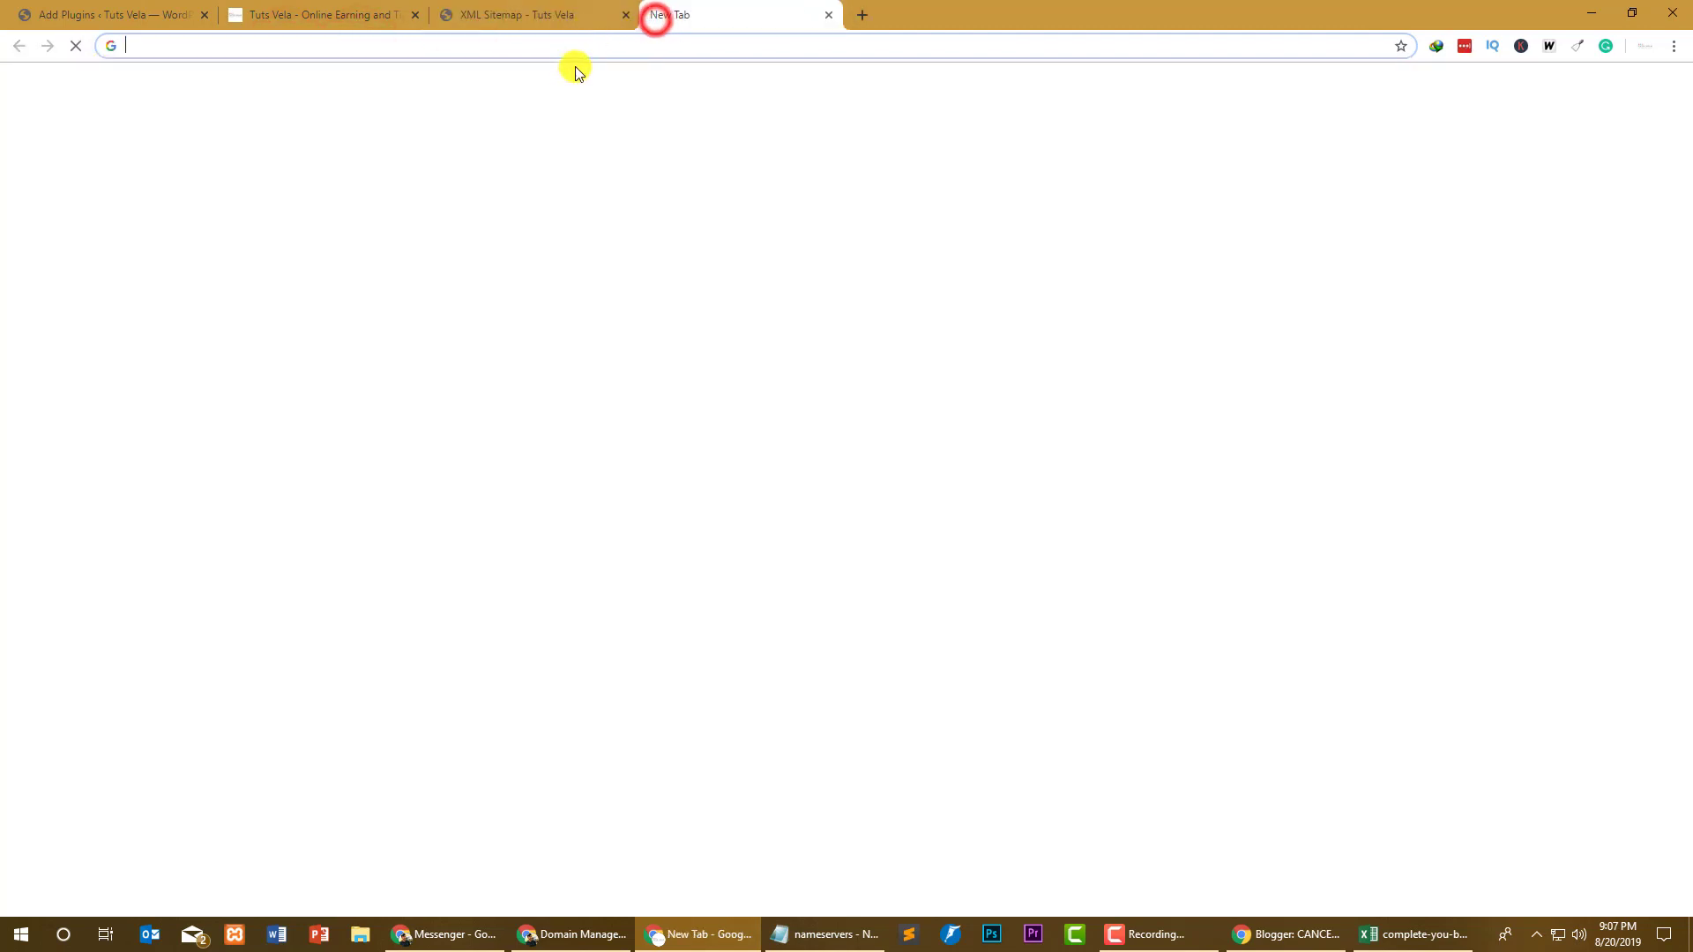
pyautogui.write('tutsvela.com')
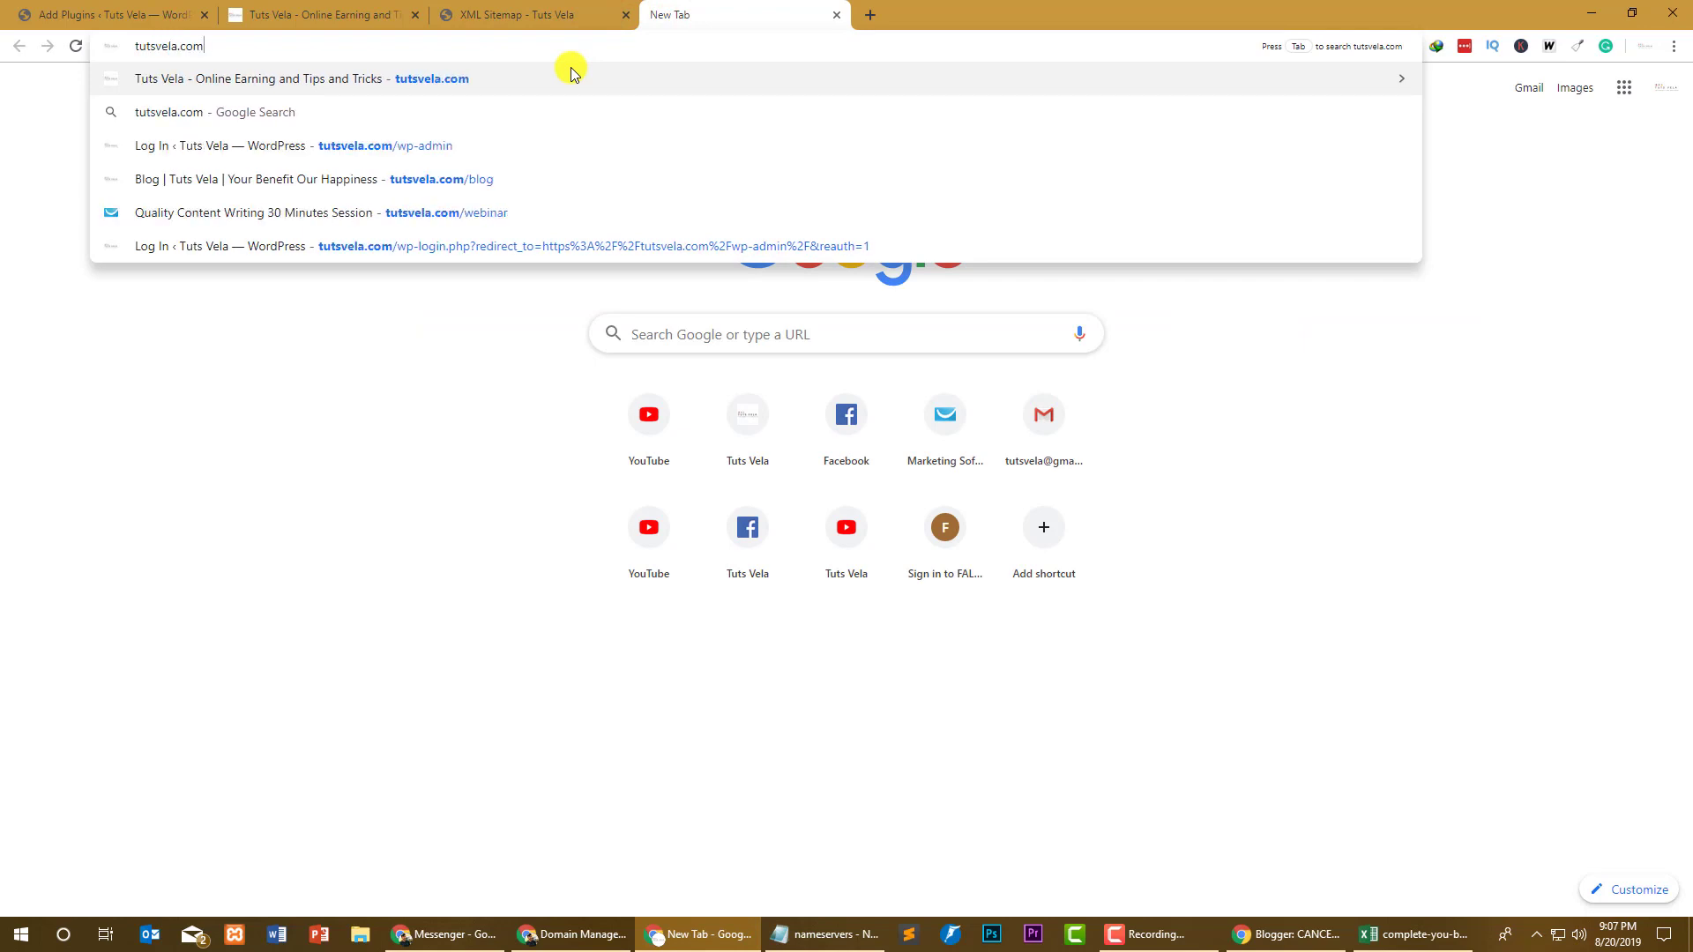
pyautogui.write('/sitemqap.xml')
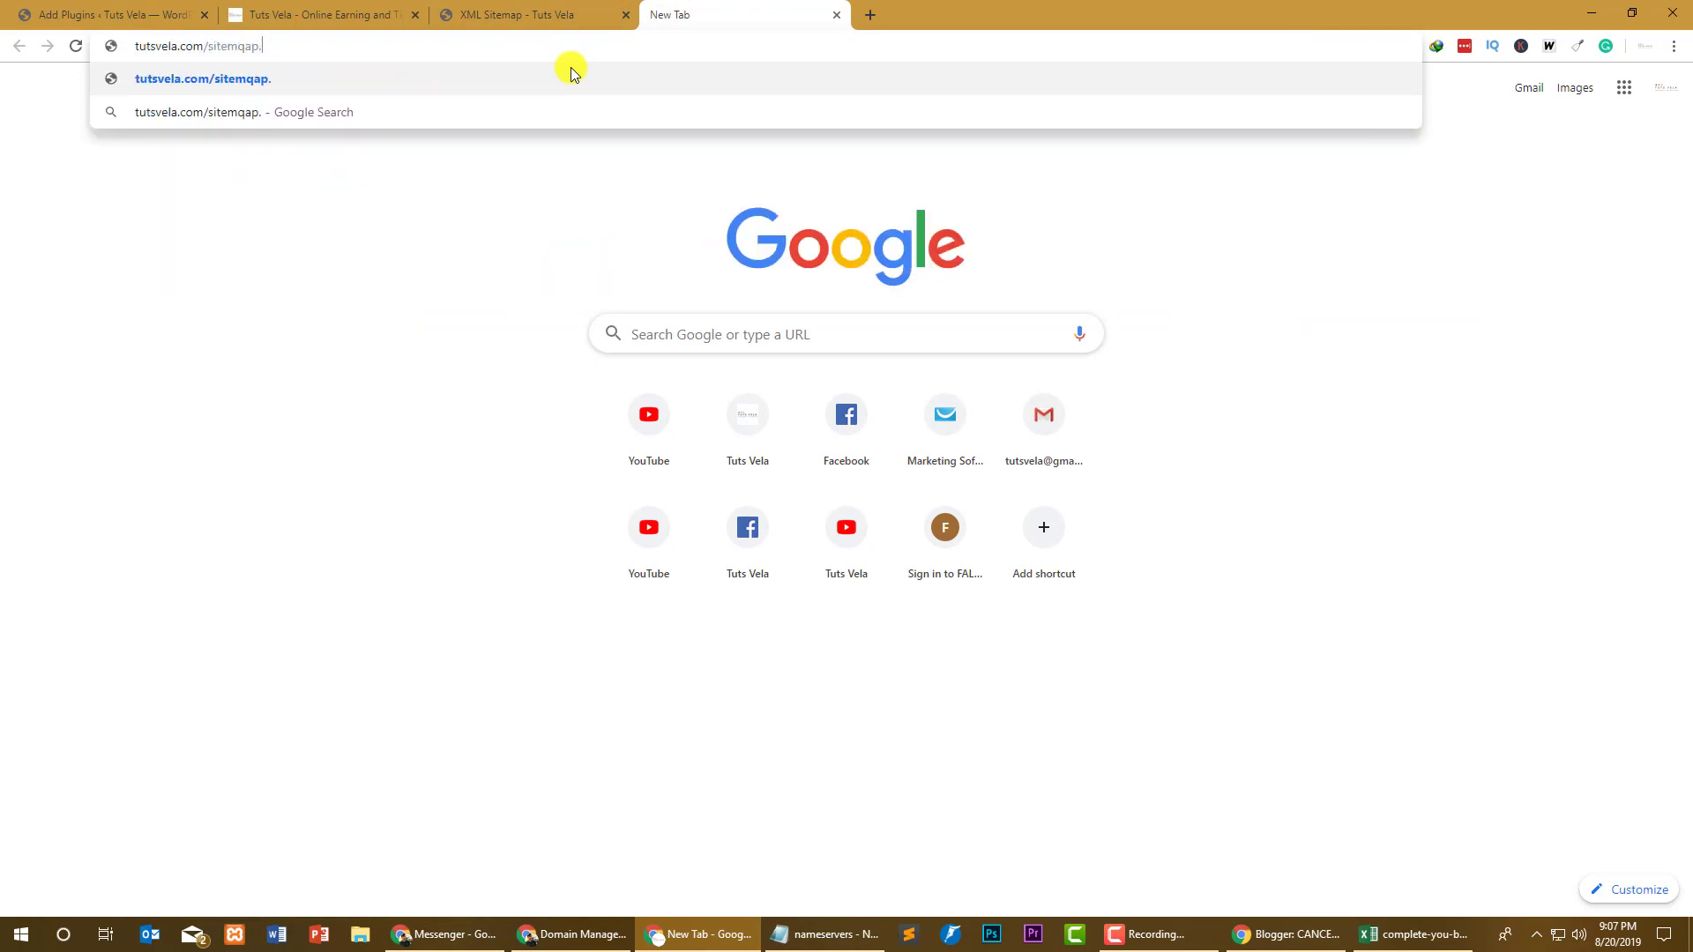
pyautogui.press('Left')
pyautogui.press('Left')
pyautogui.press('Left')
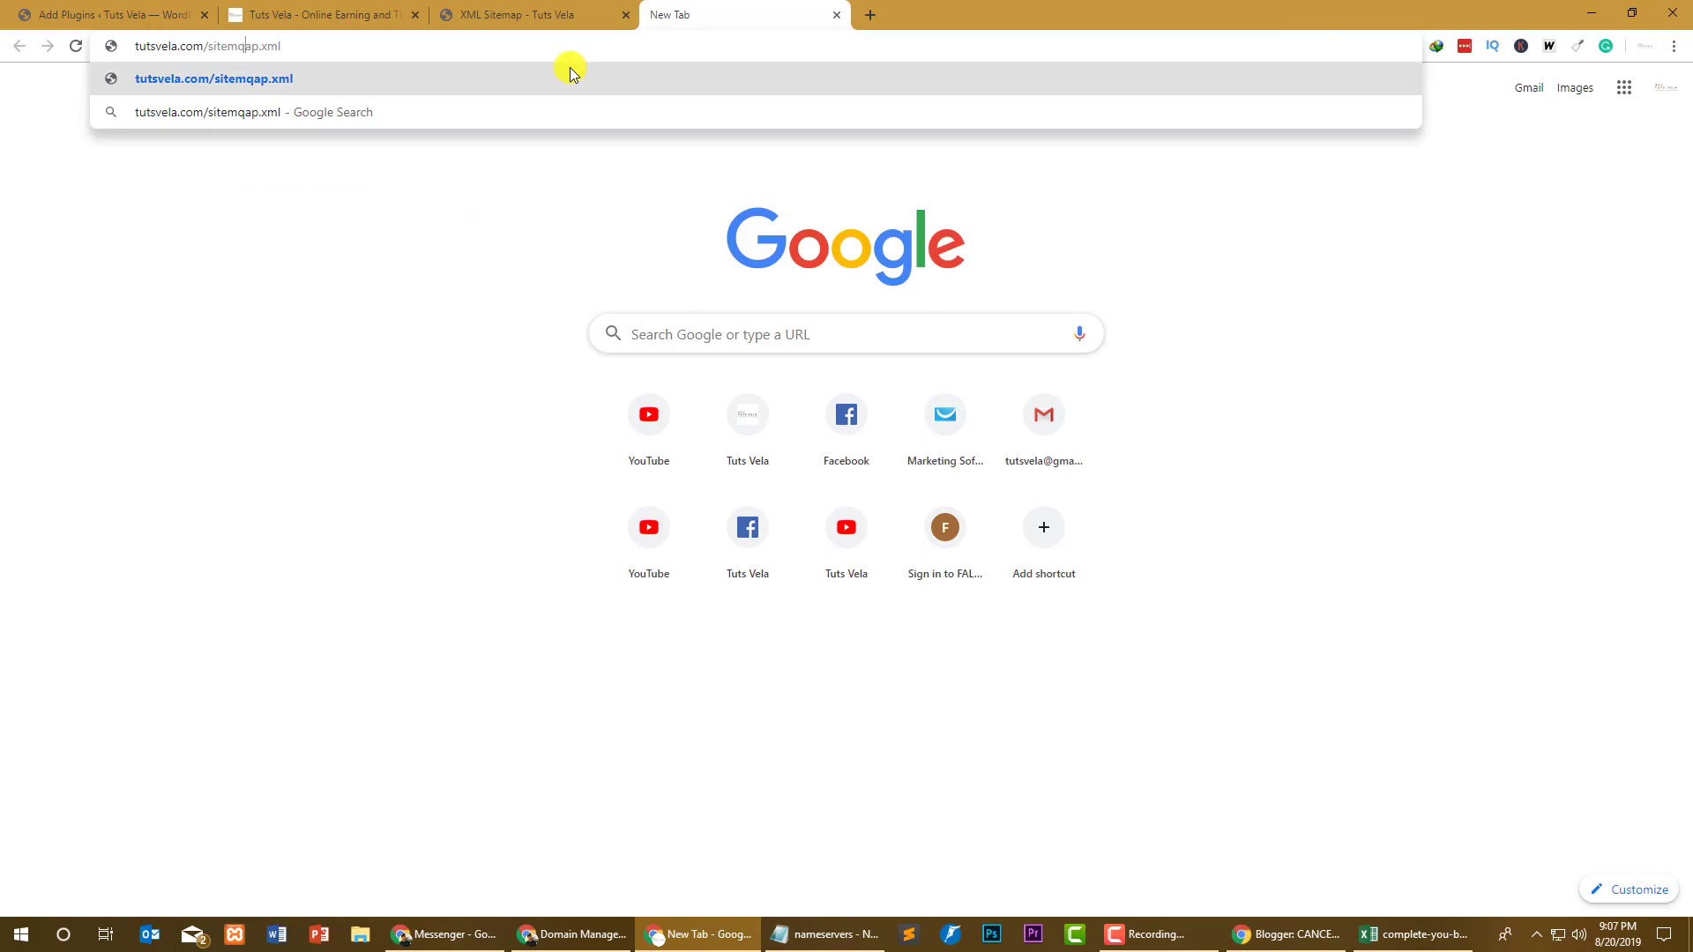
pyautogui.press('BackSpace')
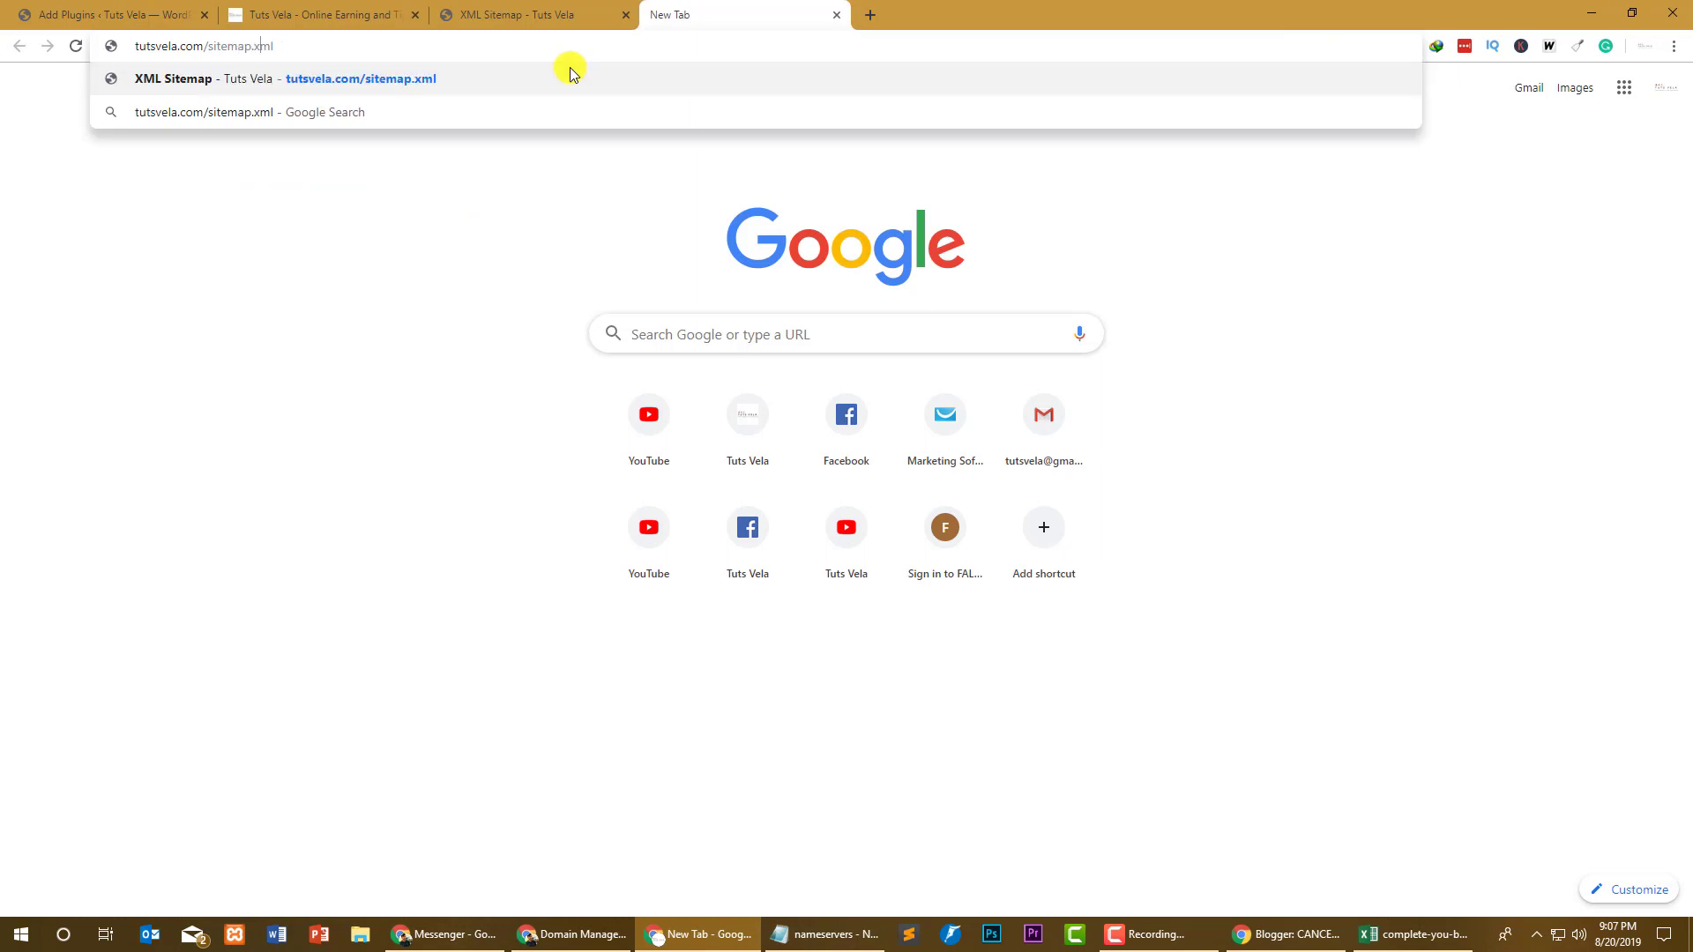
# Step: Examine the heading of the existing XML Sitemap page and close the unused new tab
pyautogui.click(483, 14)
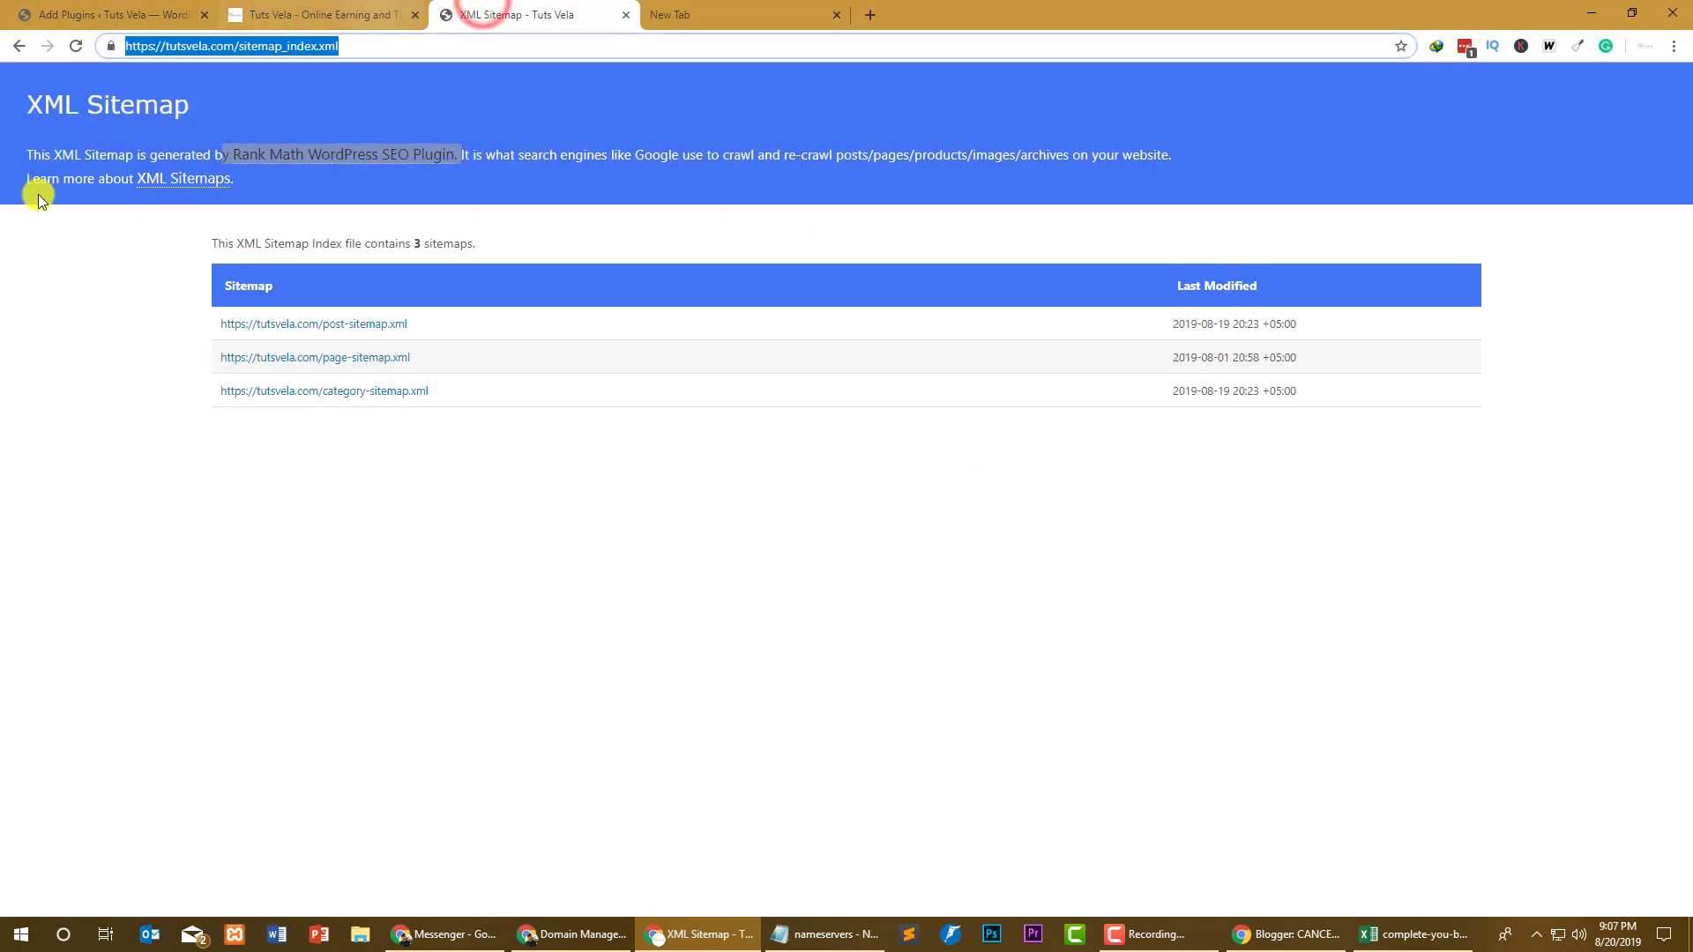
pyautogui.moveTo(9, 104); pyautogui.dragTo(212, 125)
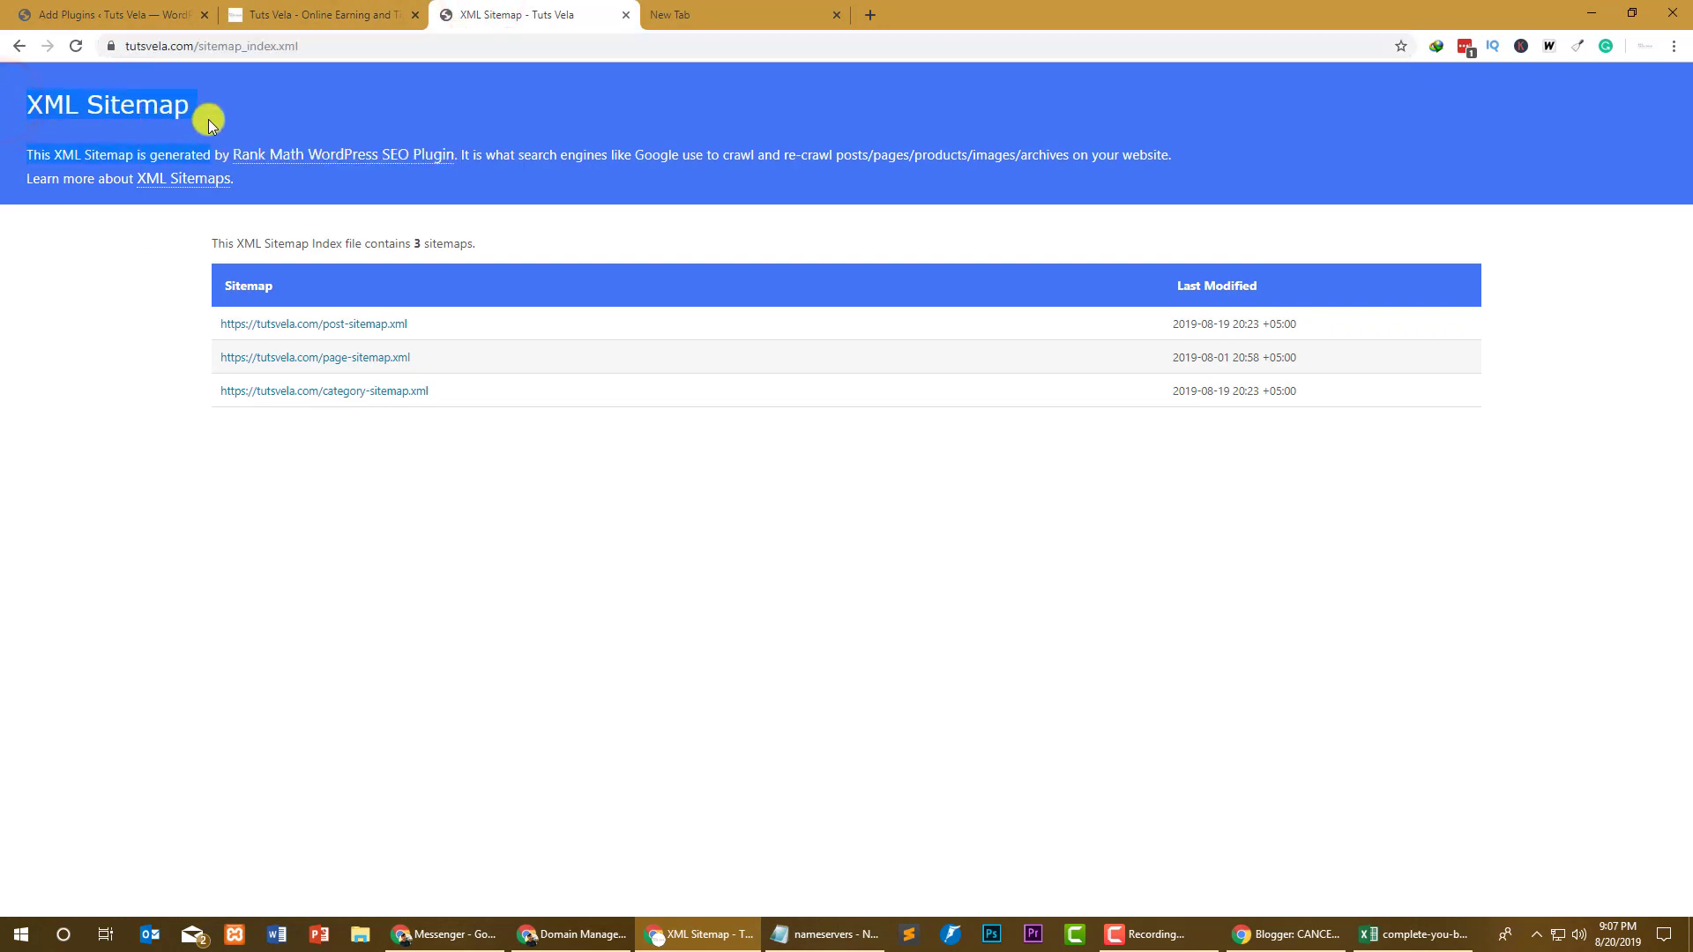
pyautogui.click(21, 371)
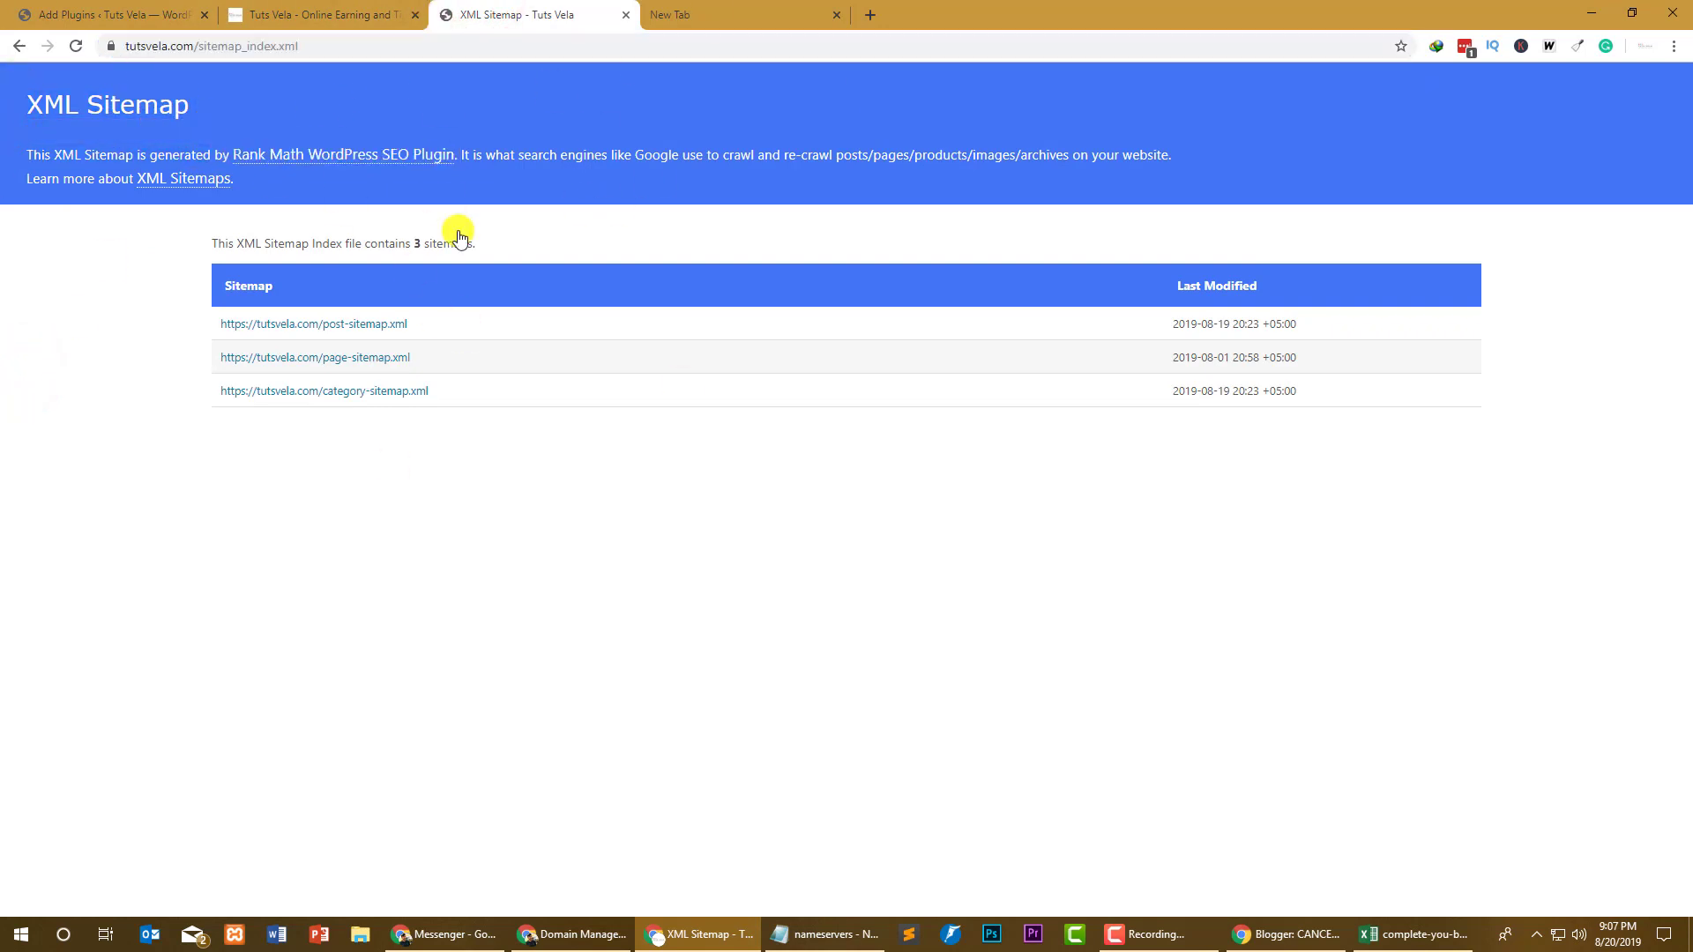
pyautogui.click(668, 12)
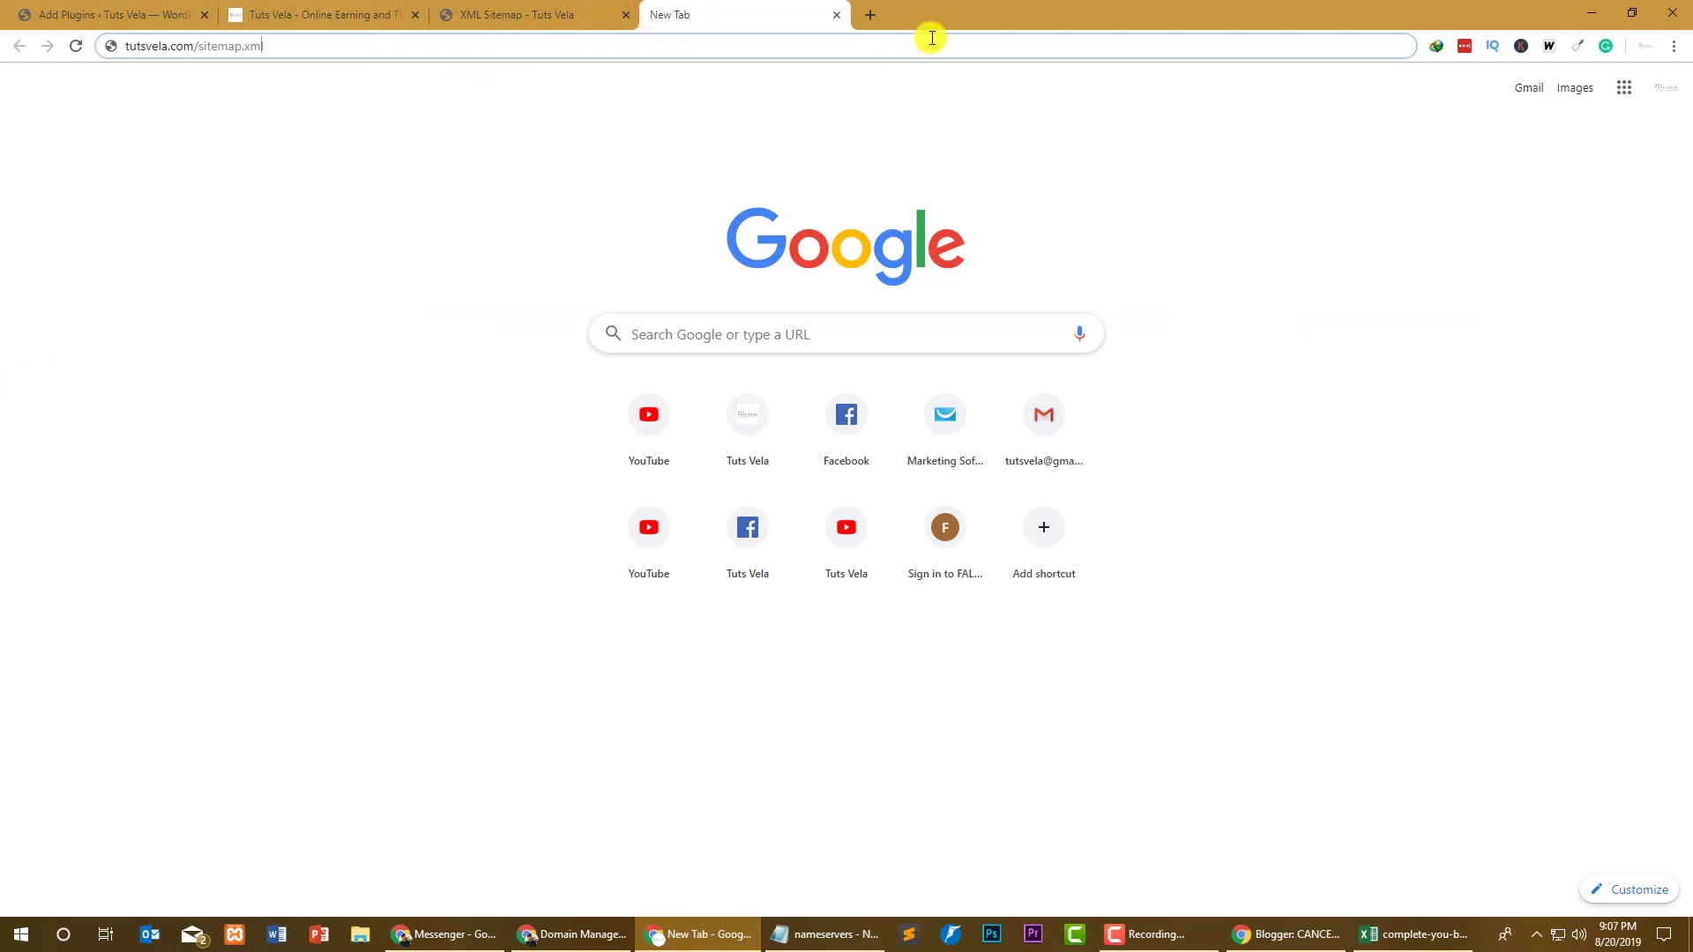
pyautogui.click(837, 14)
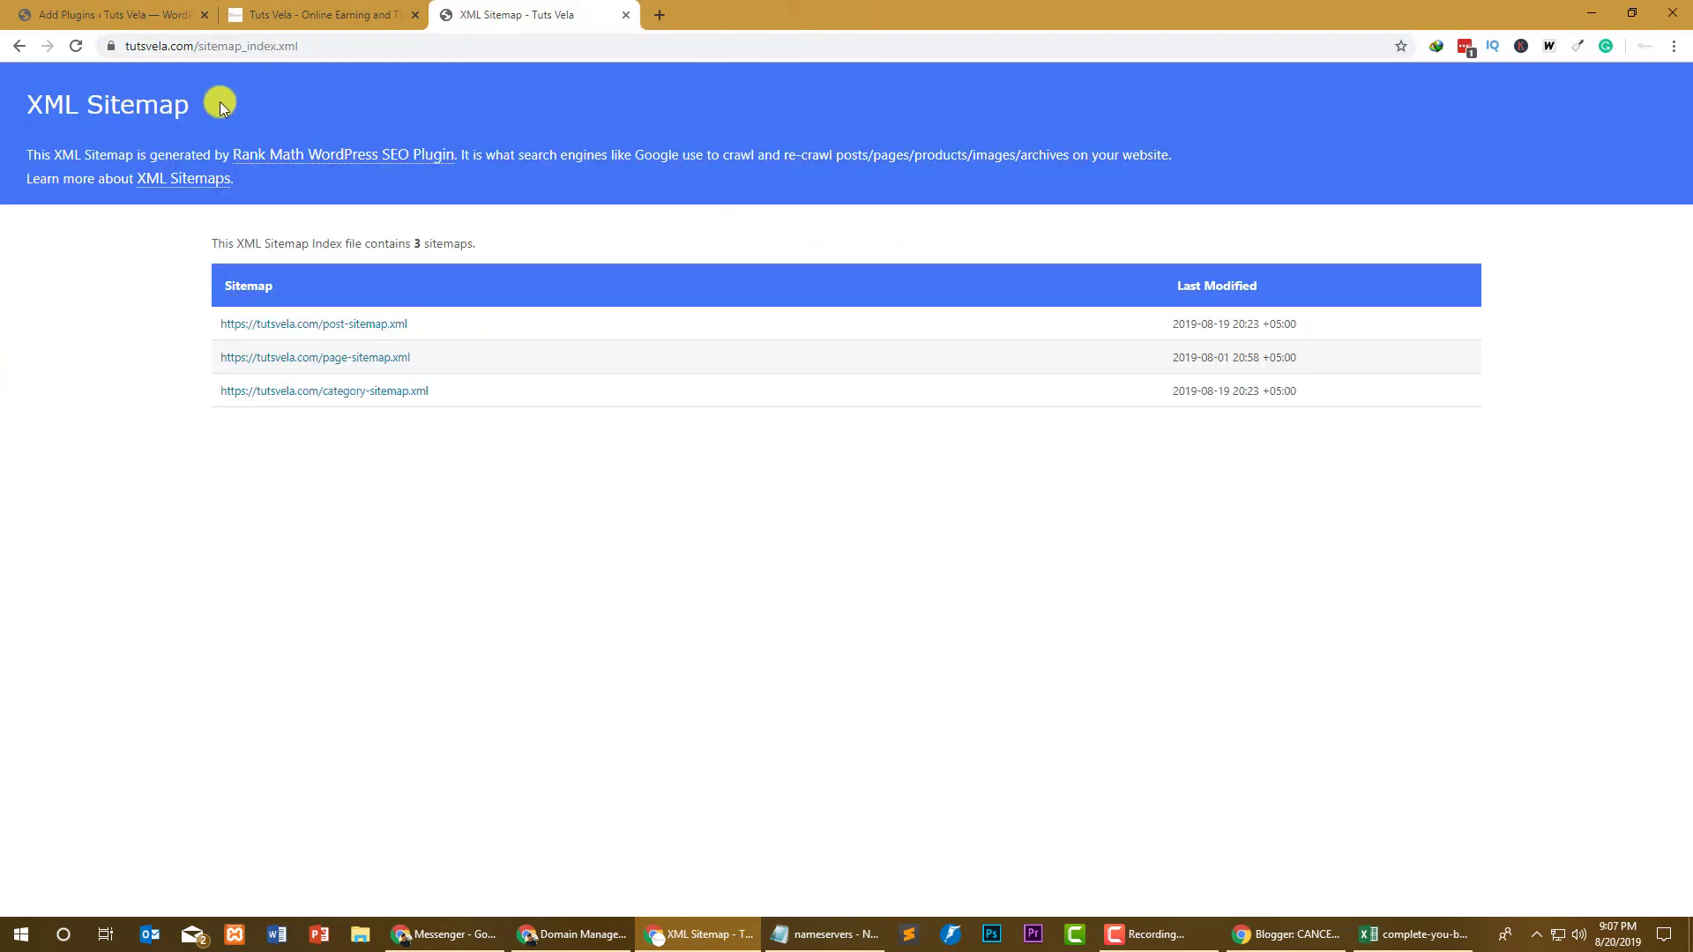
pyautogui.moveTo(220, 106); pyautogui.dragTo(39, 101)
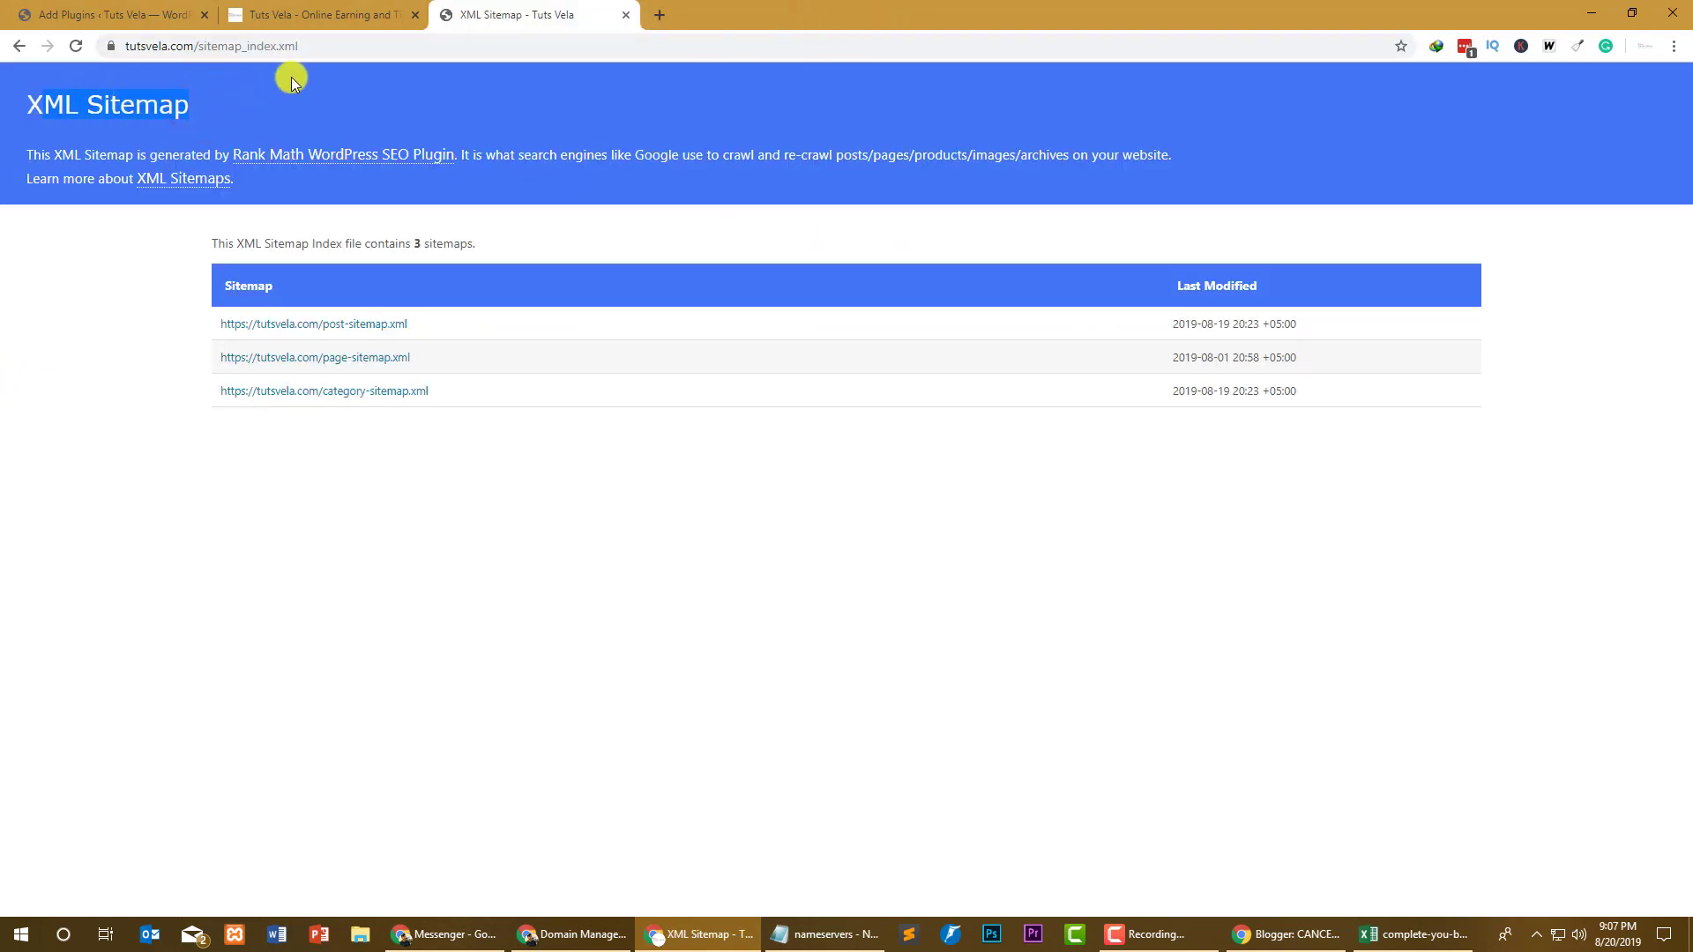
pyautogui.click(579, 5)
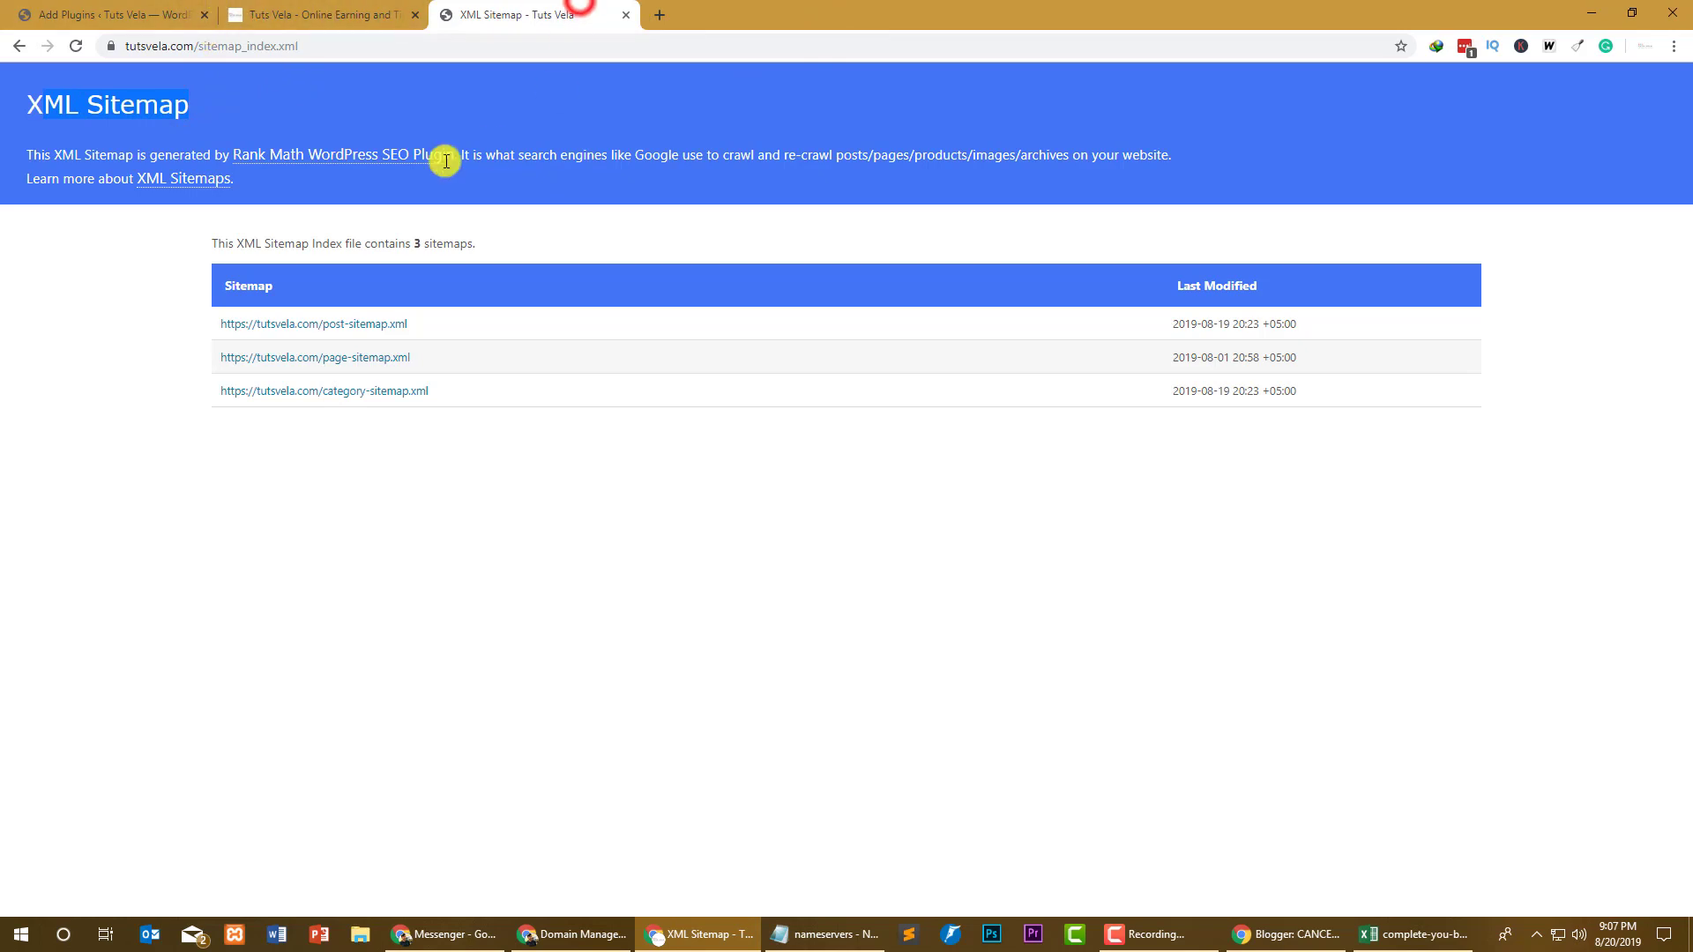
# Step: Search Google for "google webmaster" in a new tab and open Google Search Console from the results
pyautogui.click(653, 20)
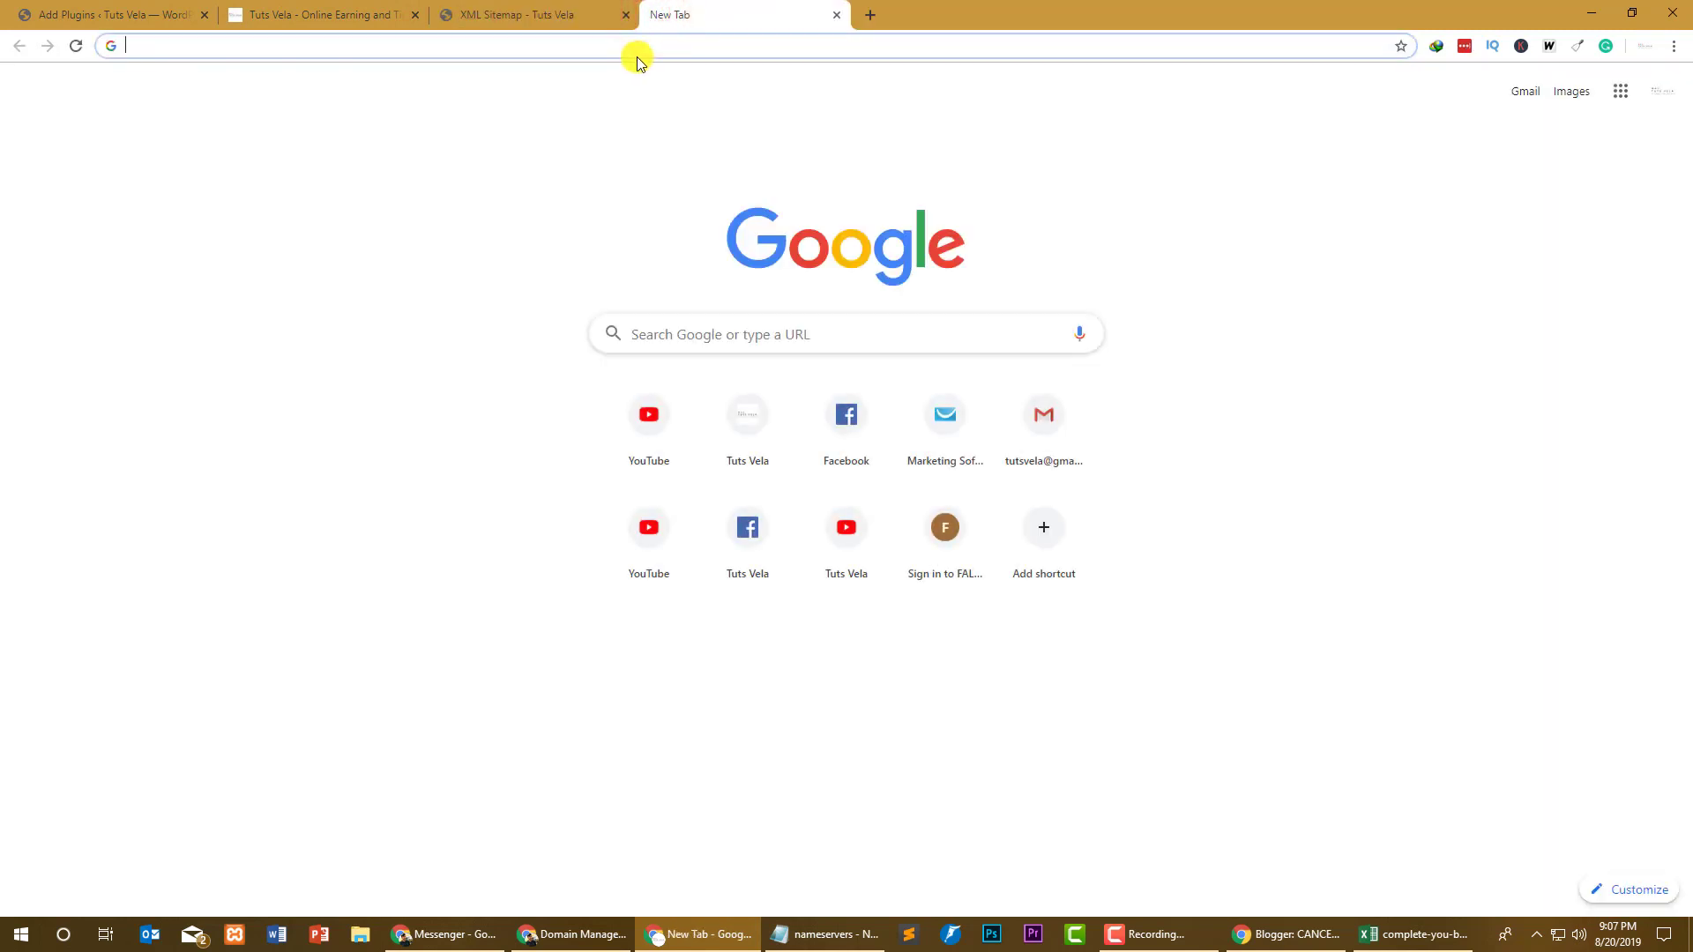
pyautogui.write('google web,')
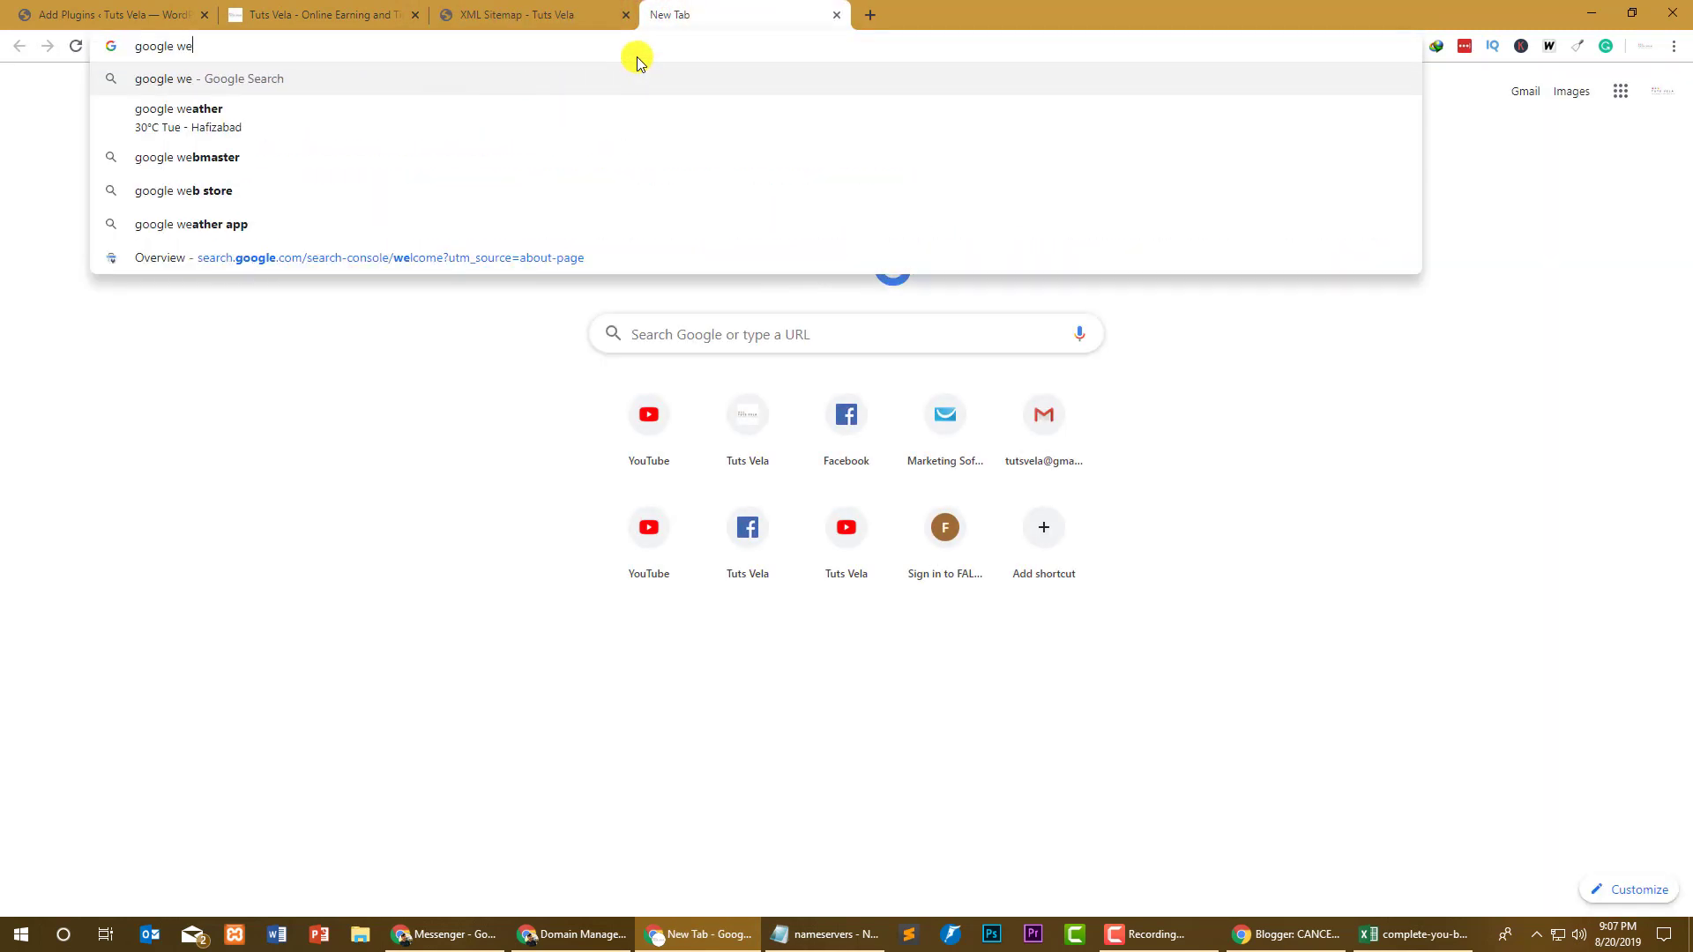
pyautogui.press('BackSpace')
pyautogui.press('BackSpace')
pyautogui.write('bmast')
pyautogui.press('Return')
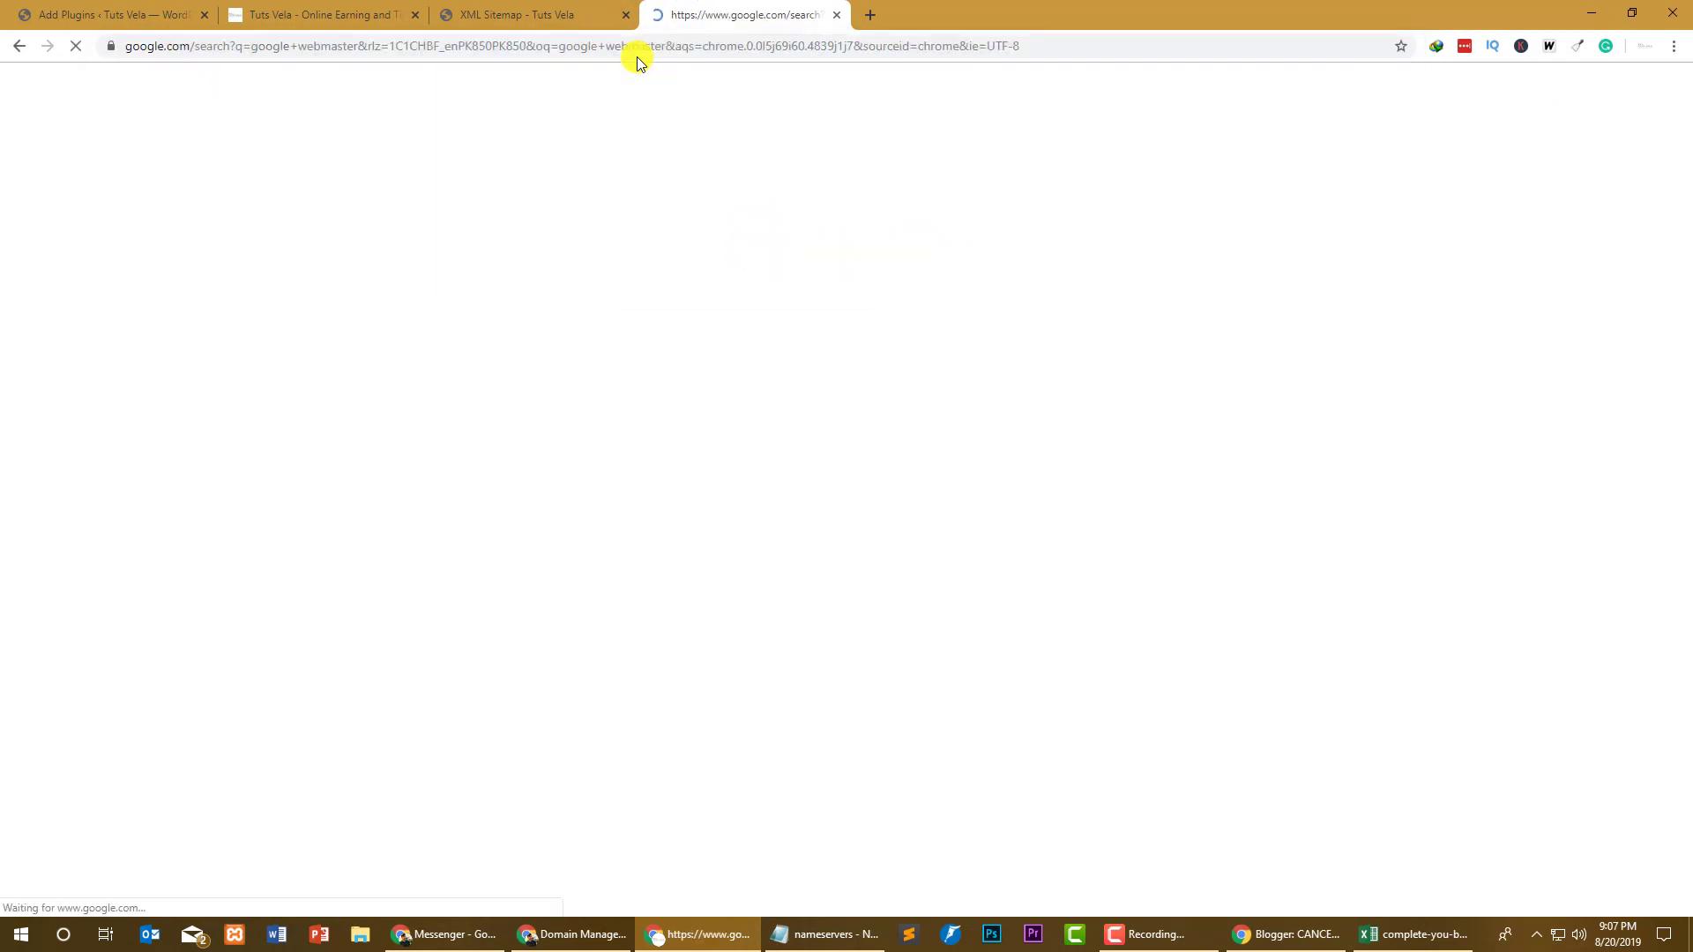
pyautogui.click(408, 223)
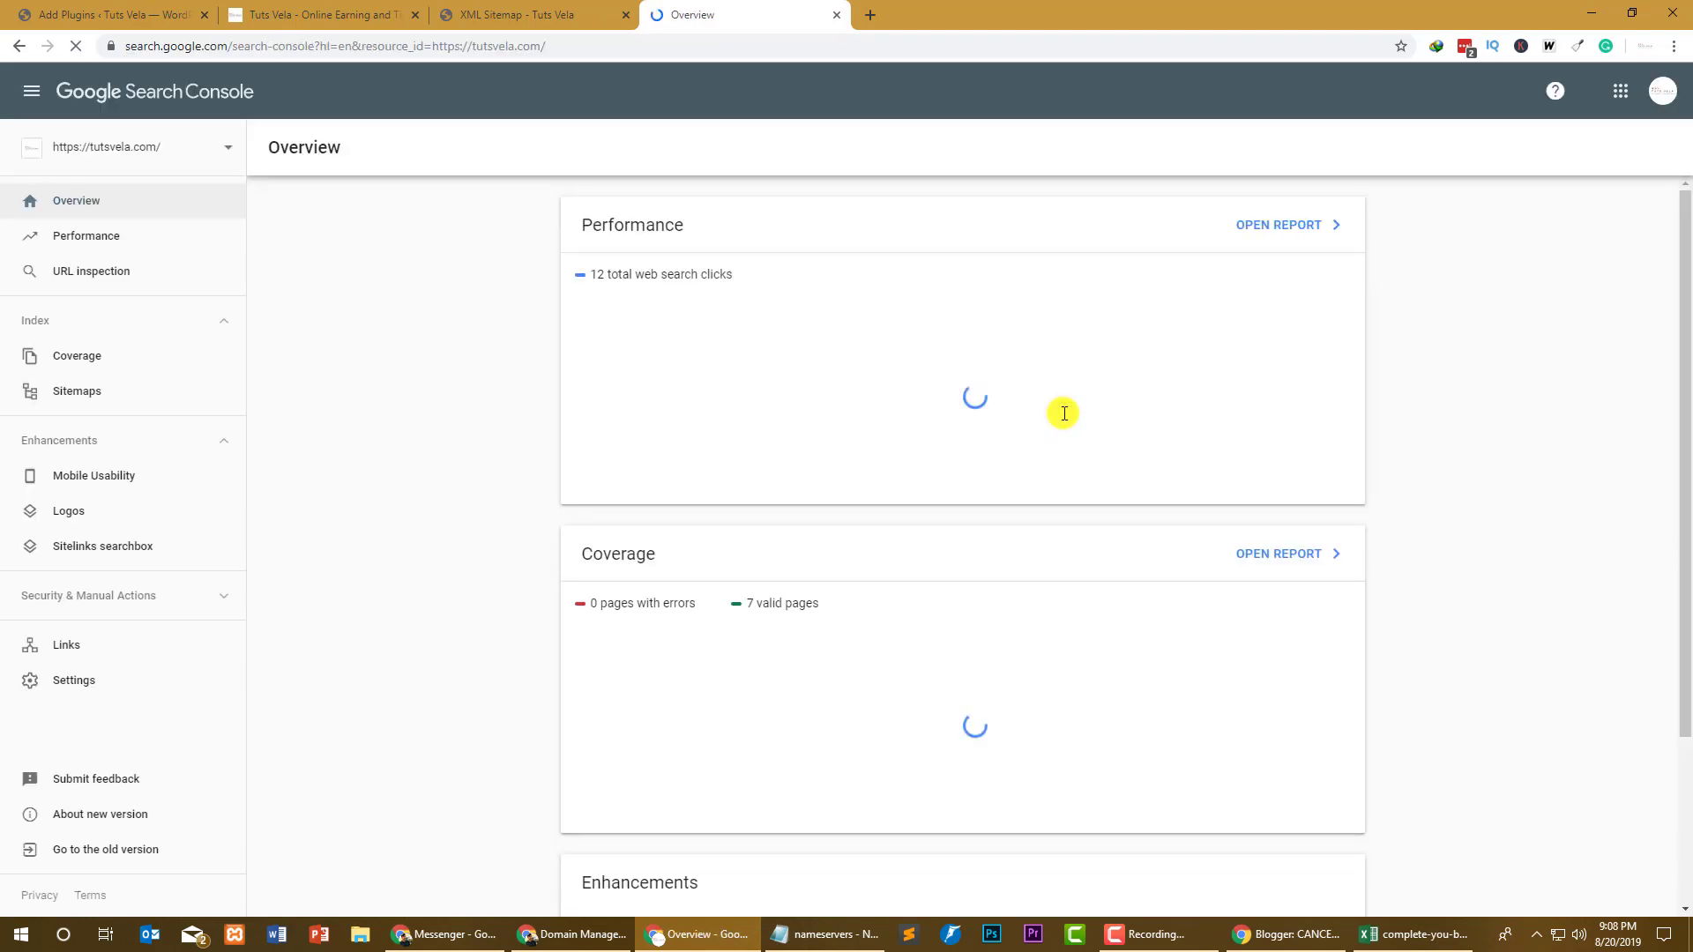
pyautogui.click(178, 148)
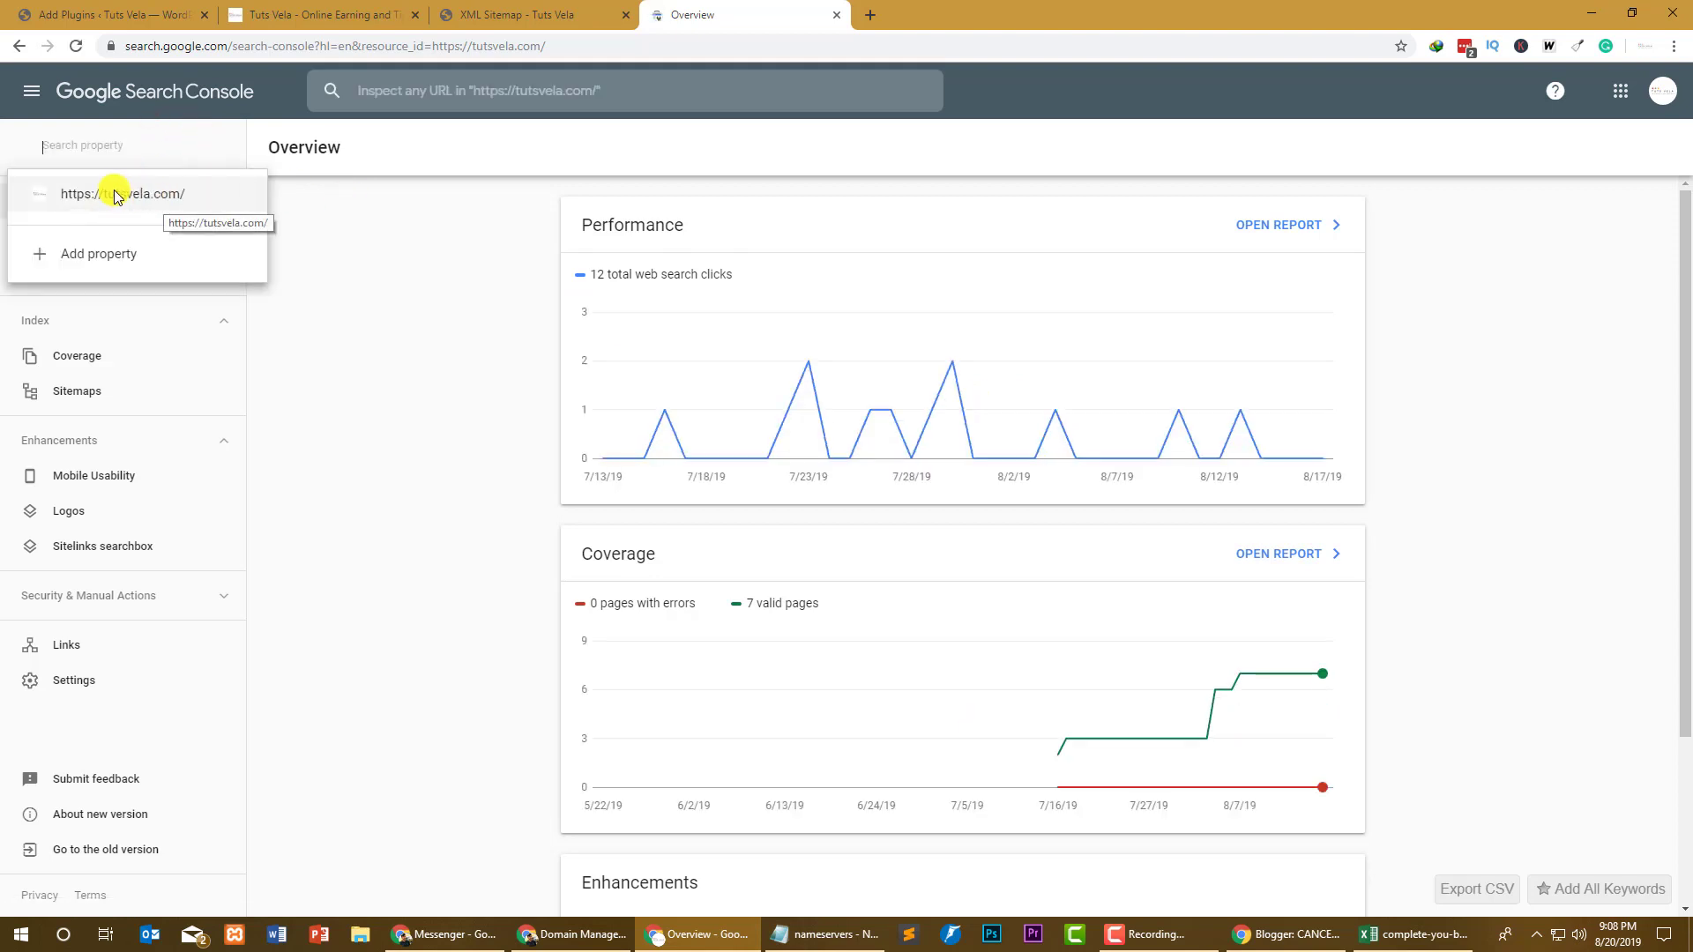
pyautogui.click(153, 199)
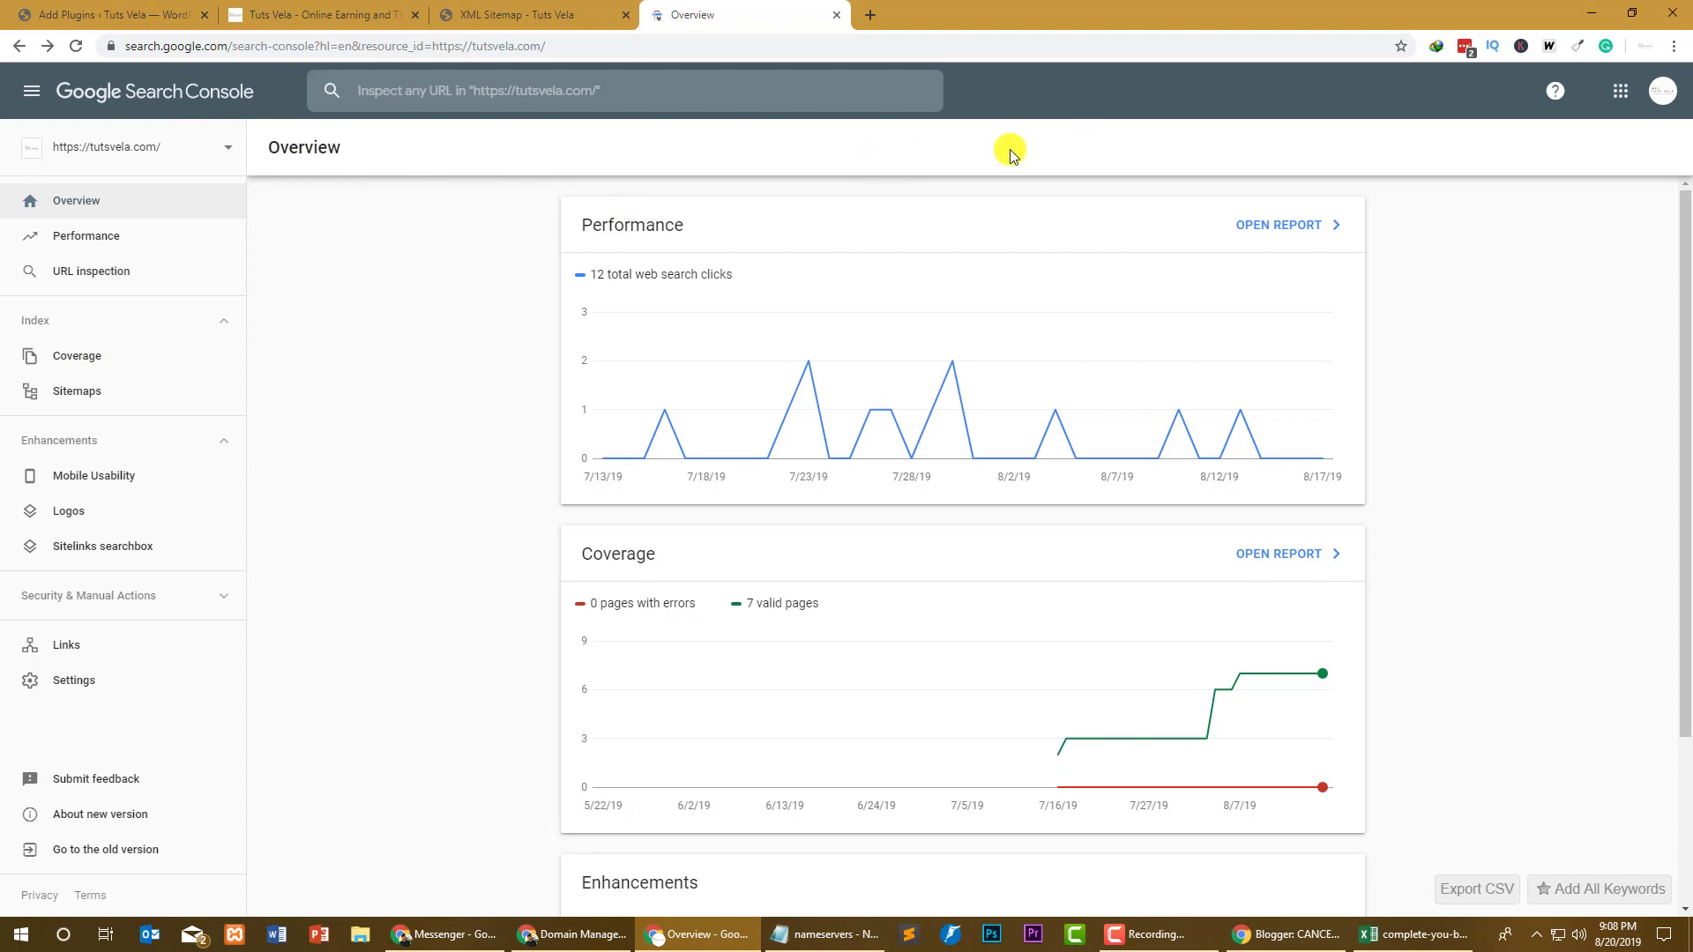
pyautogui.click(68, 393)
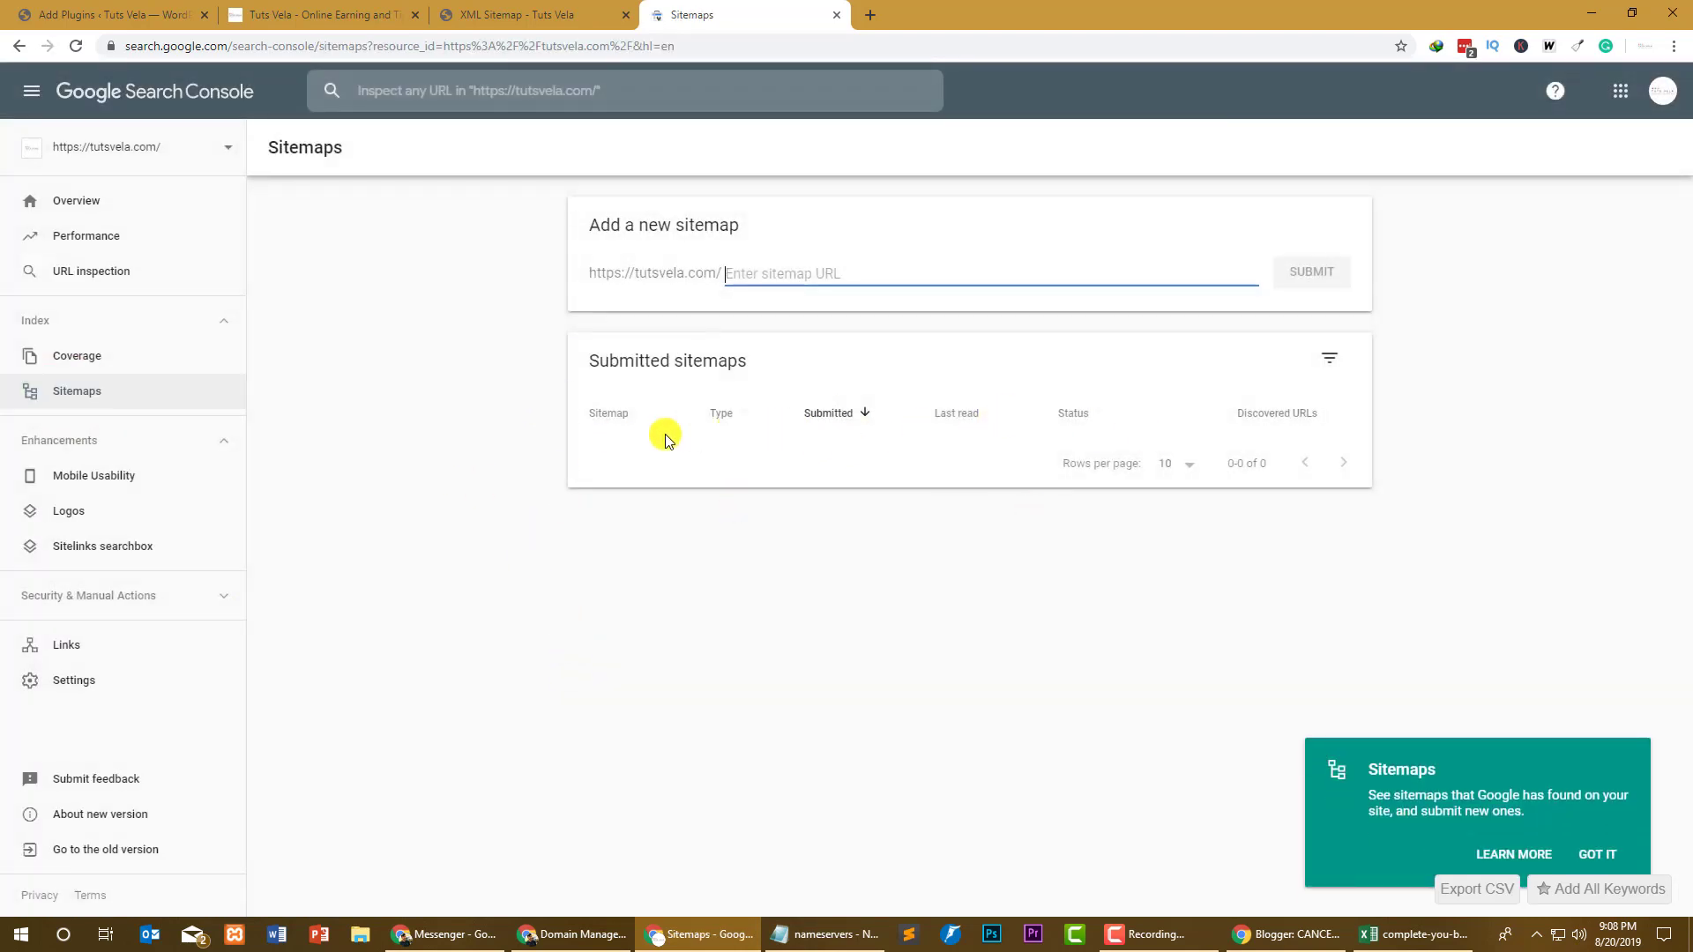
# Step: Dismiss the Sitemaps tip and check the submitted sitemaps section and the property selection
pyautogui.moveTo(597, 360); pyautogui.dragTo(737, 360)
pyautogui.click(1607, 861)
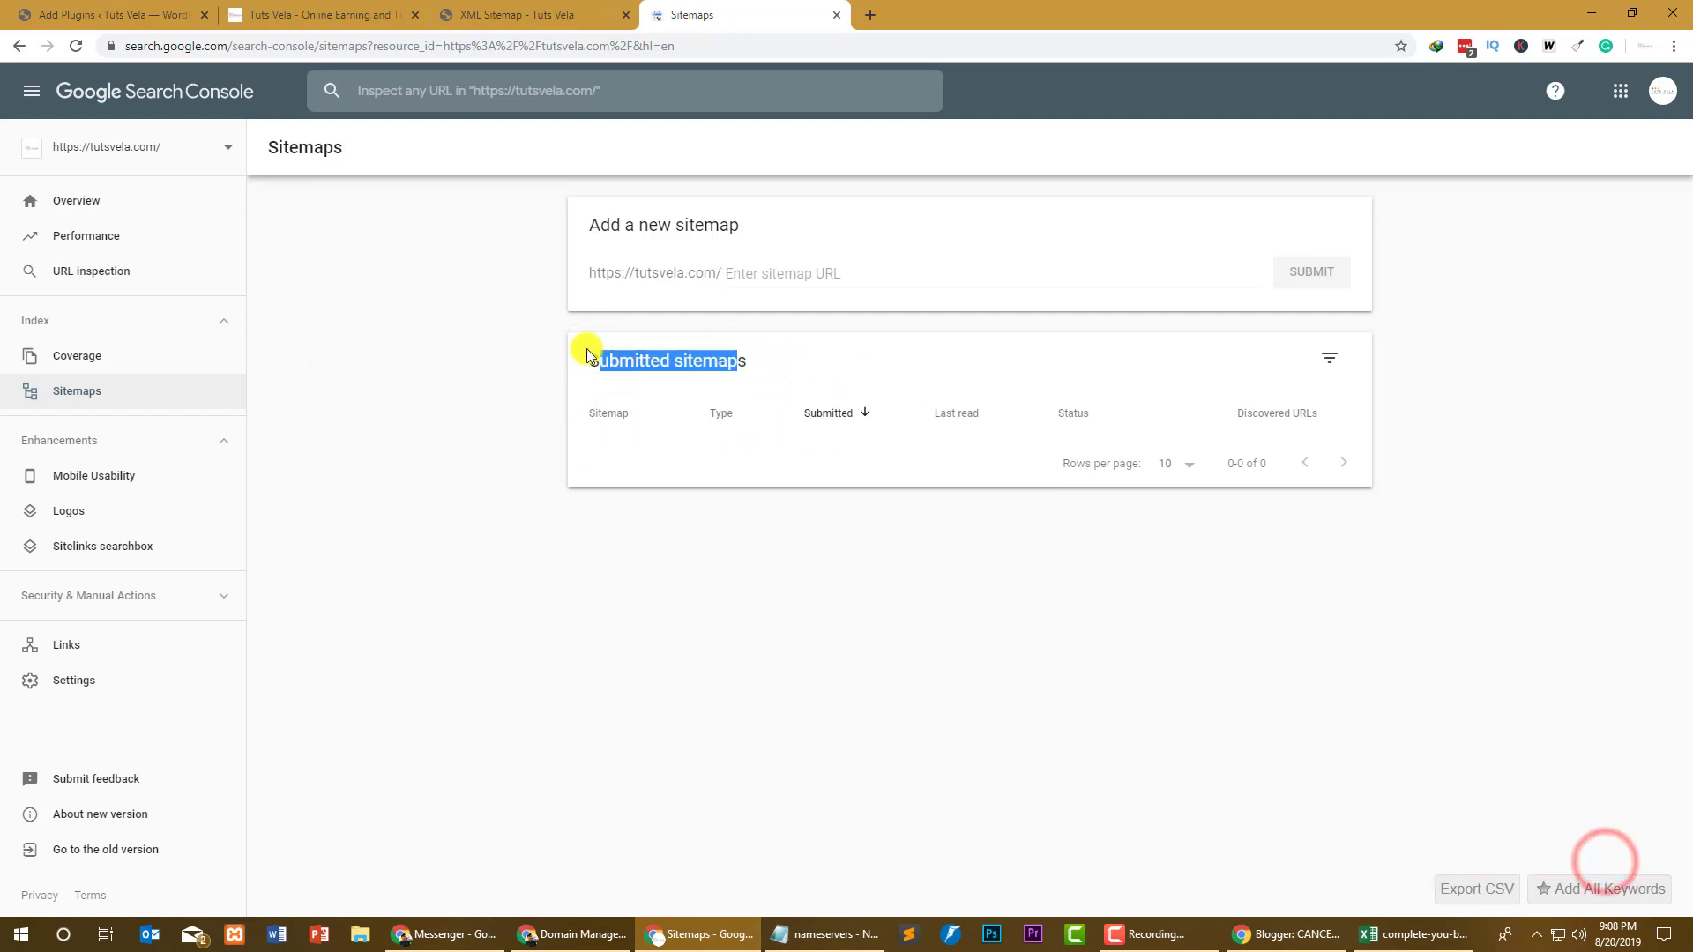
pyautogui.click(652, 356)
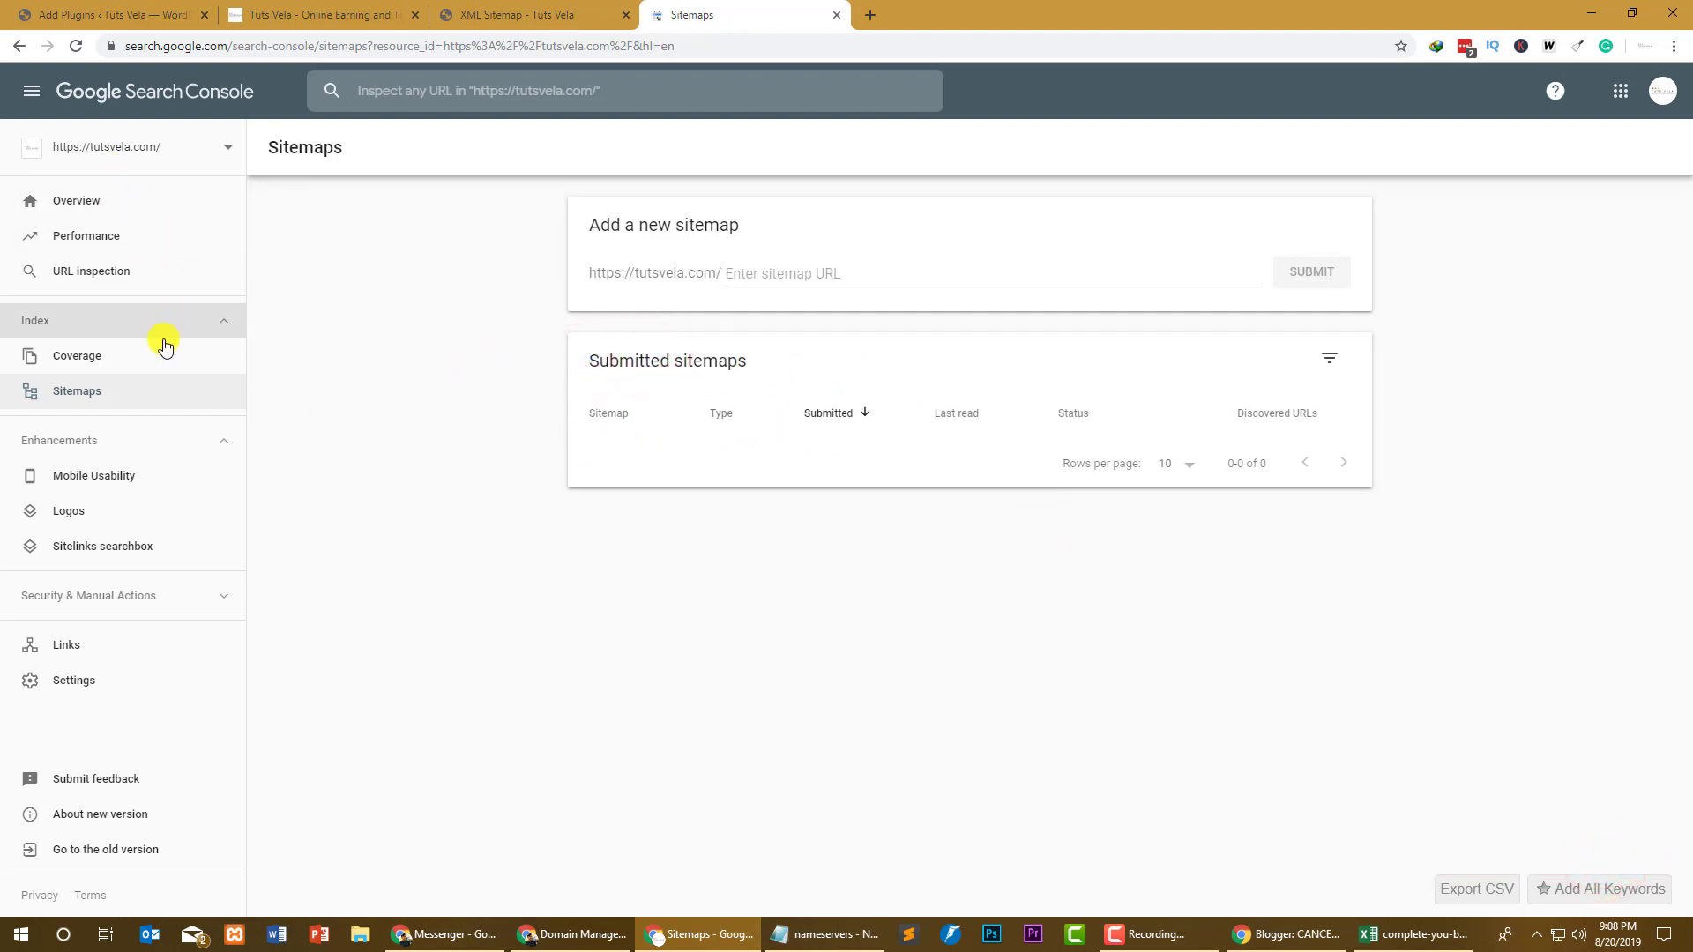
pyautogui.click(155, 147)
pyautogui.click(230, 203)
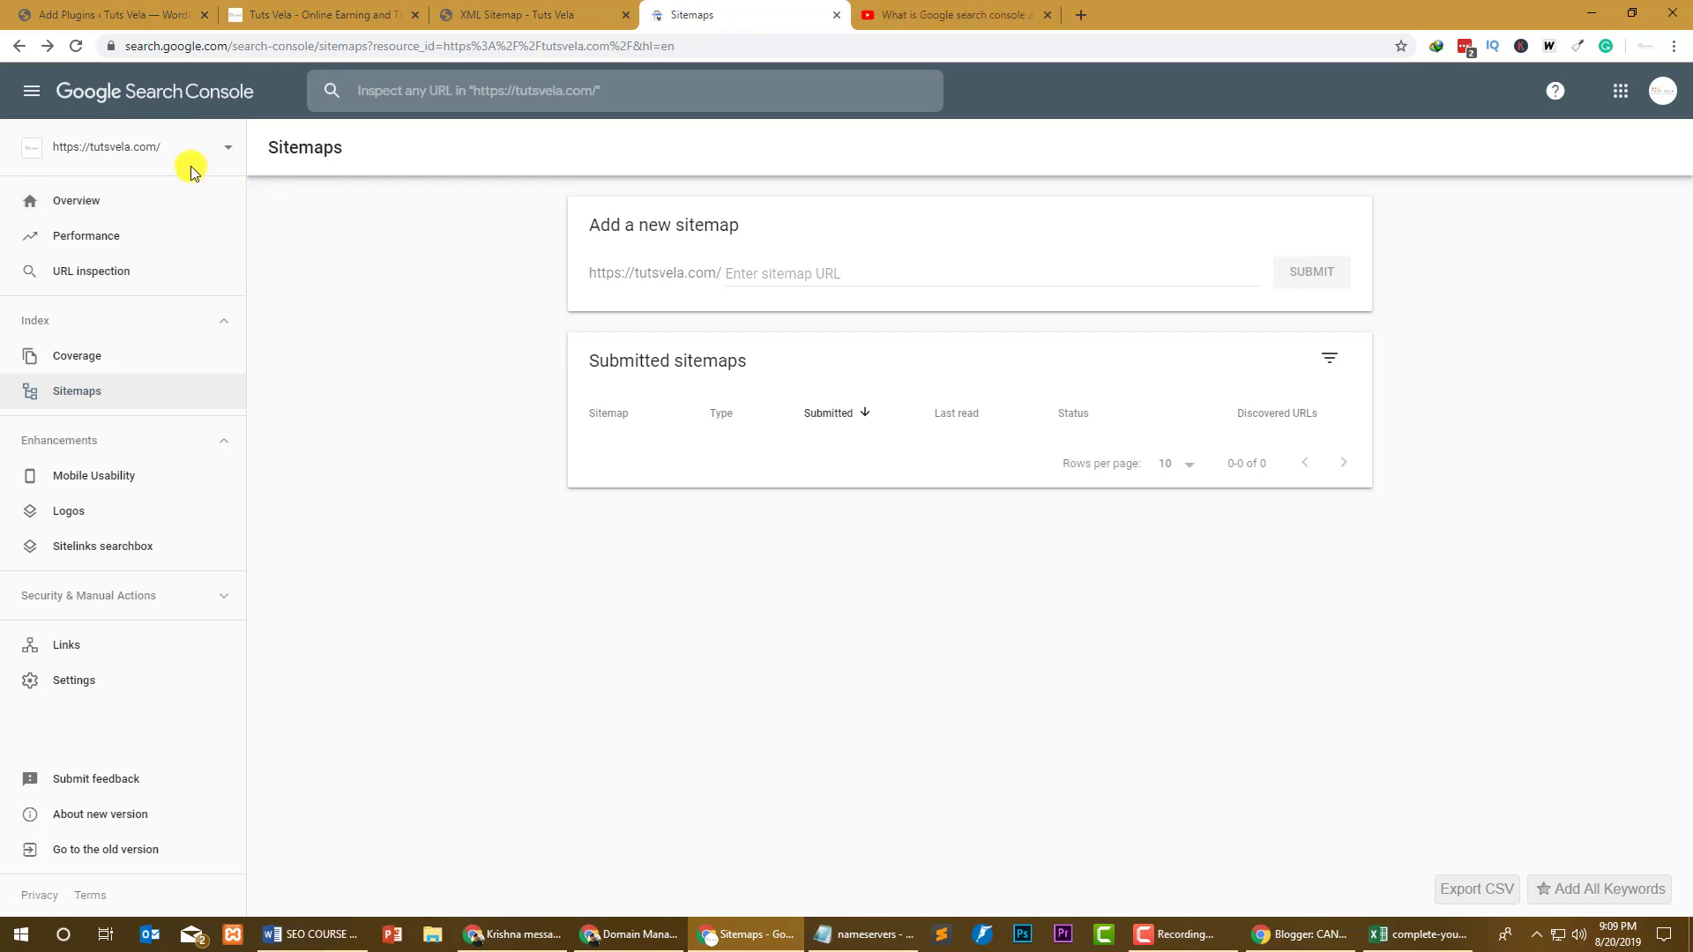
# Step: Look at the title of the YouTube video about Google Search Console and analytics, and close its tab
pyautogui.click(854, 12)
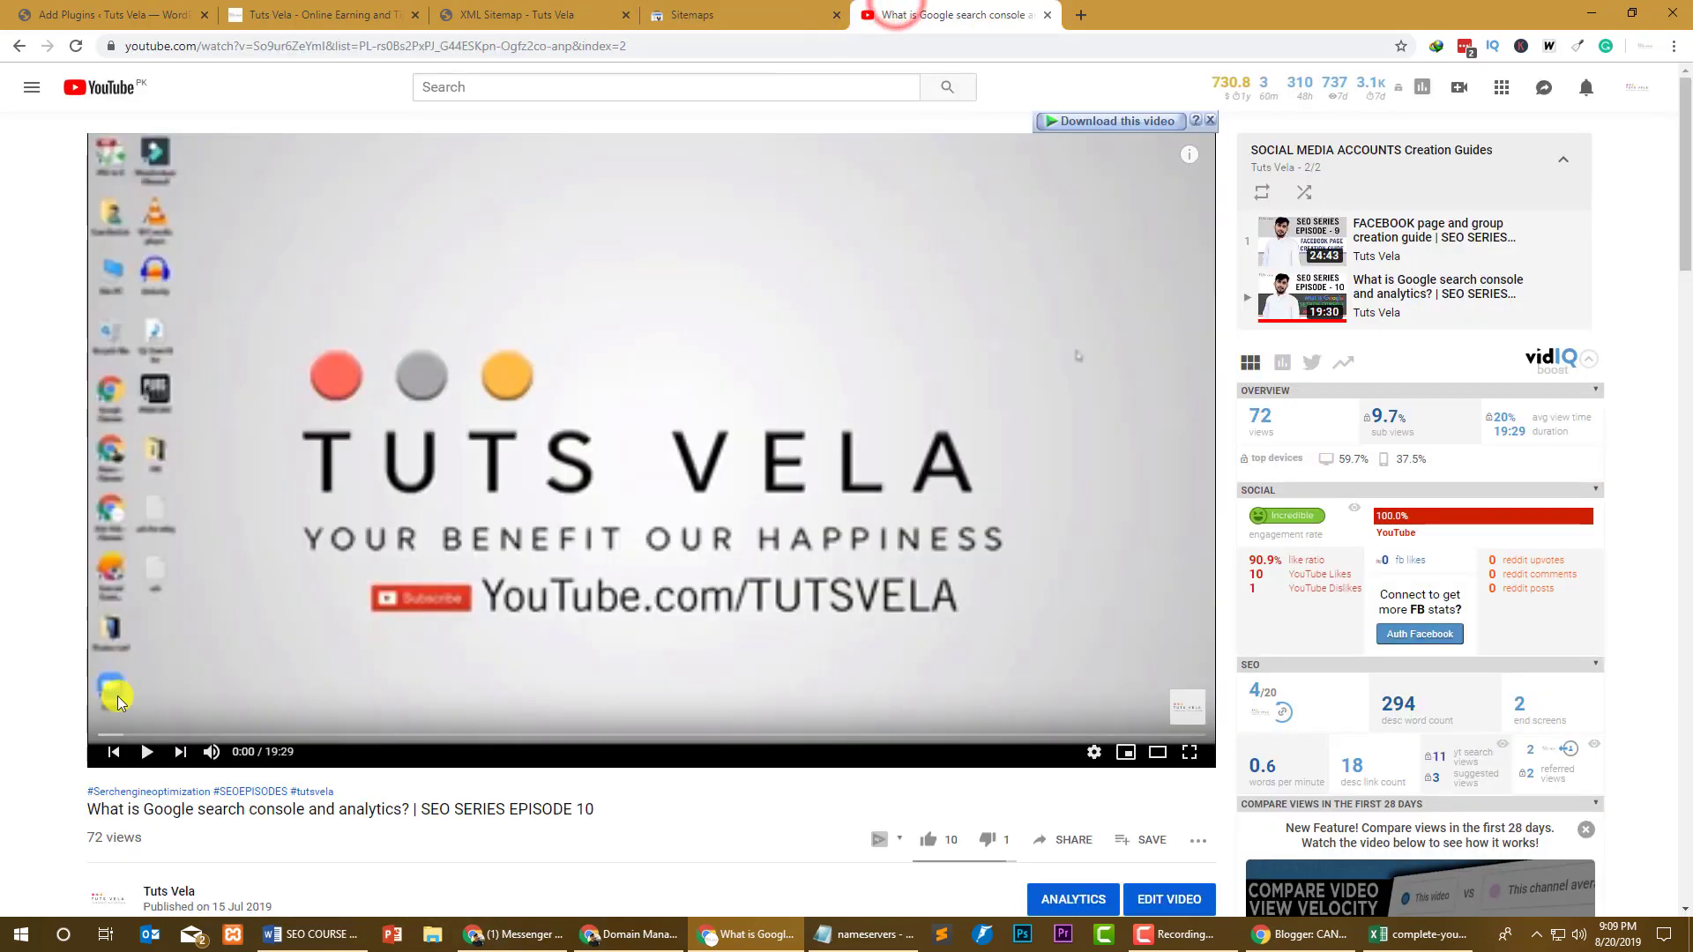
pyautogui.doubleClick(94, 807)
pyautogui.moveTo(323, 812); pyautogui.dragTo(96, 815)
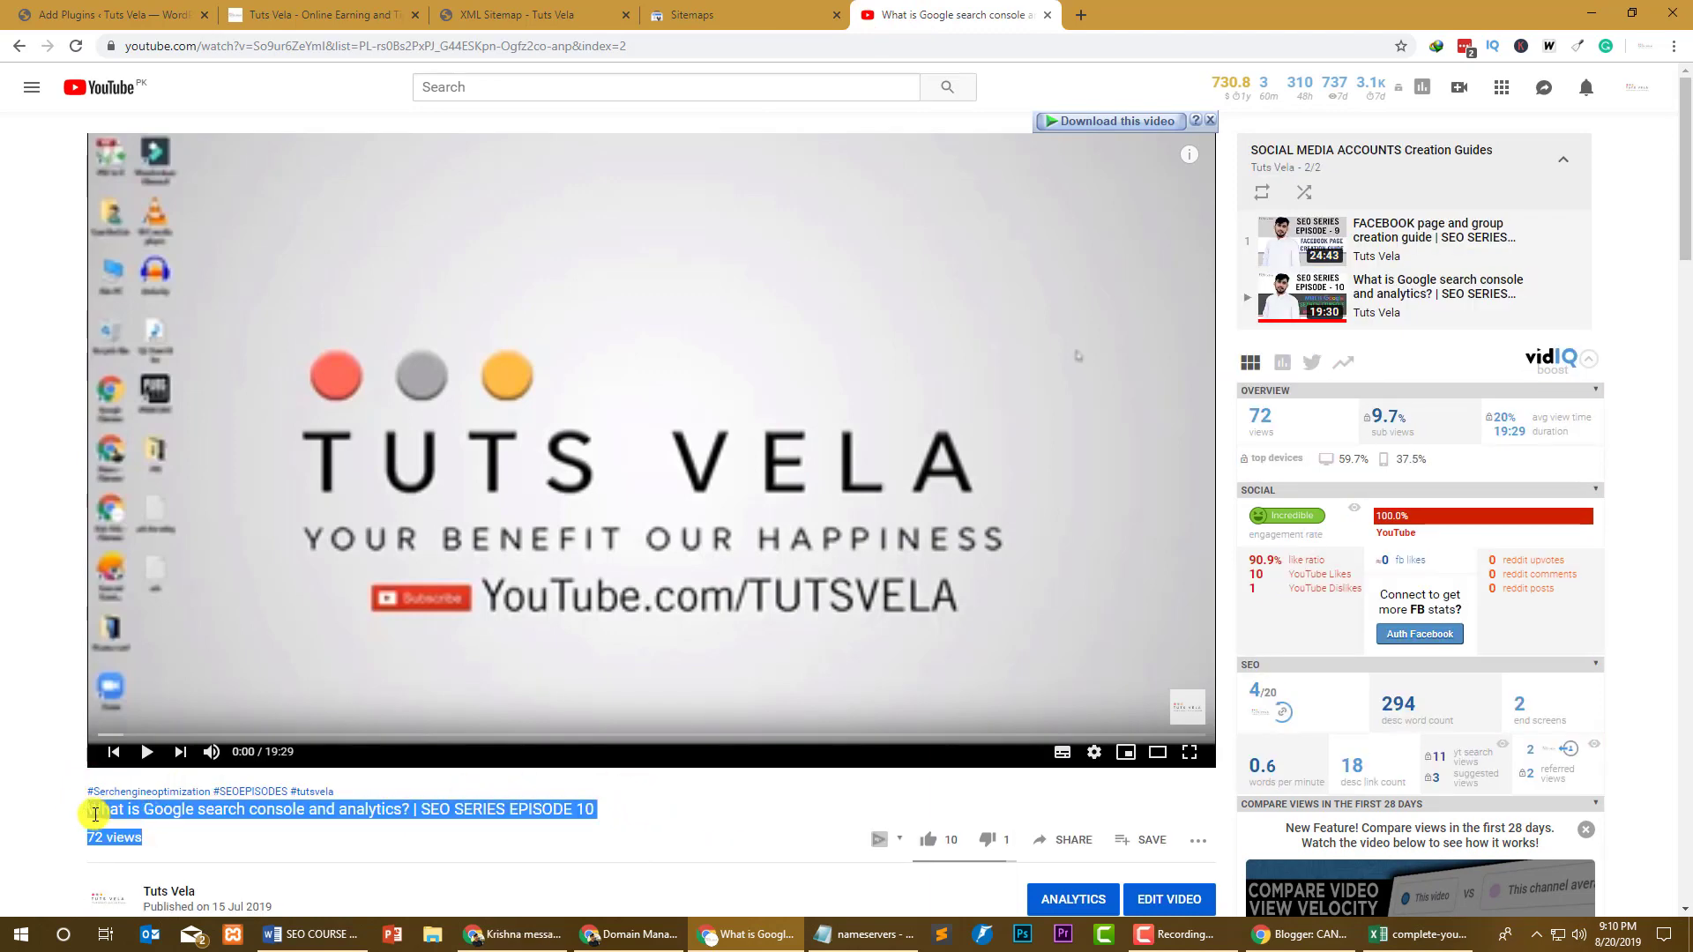
pyautogui.click(96, 823)
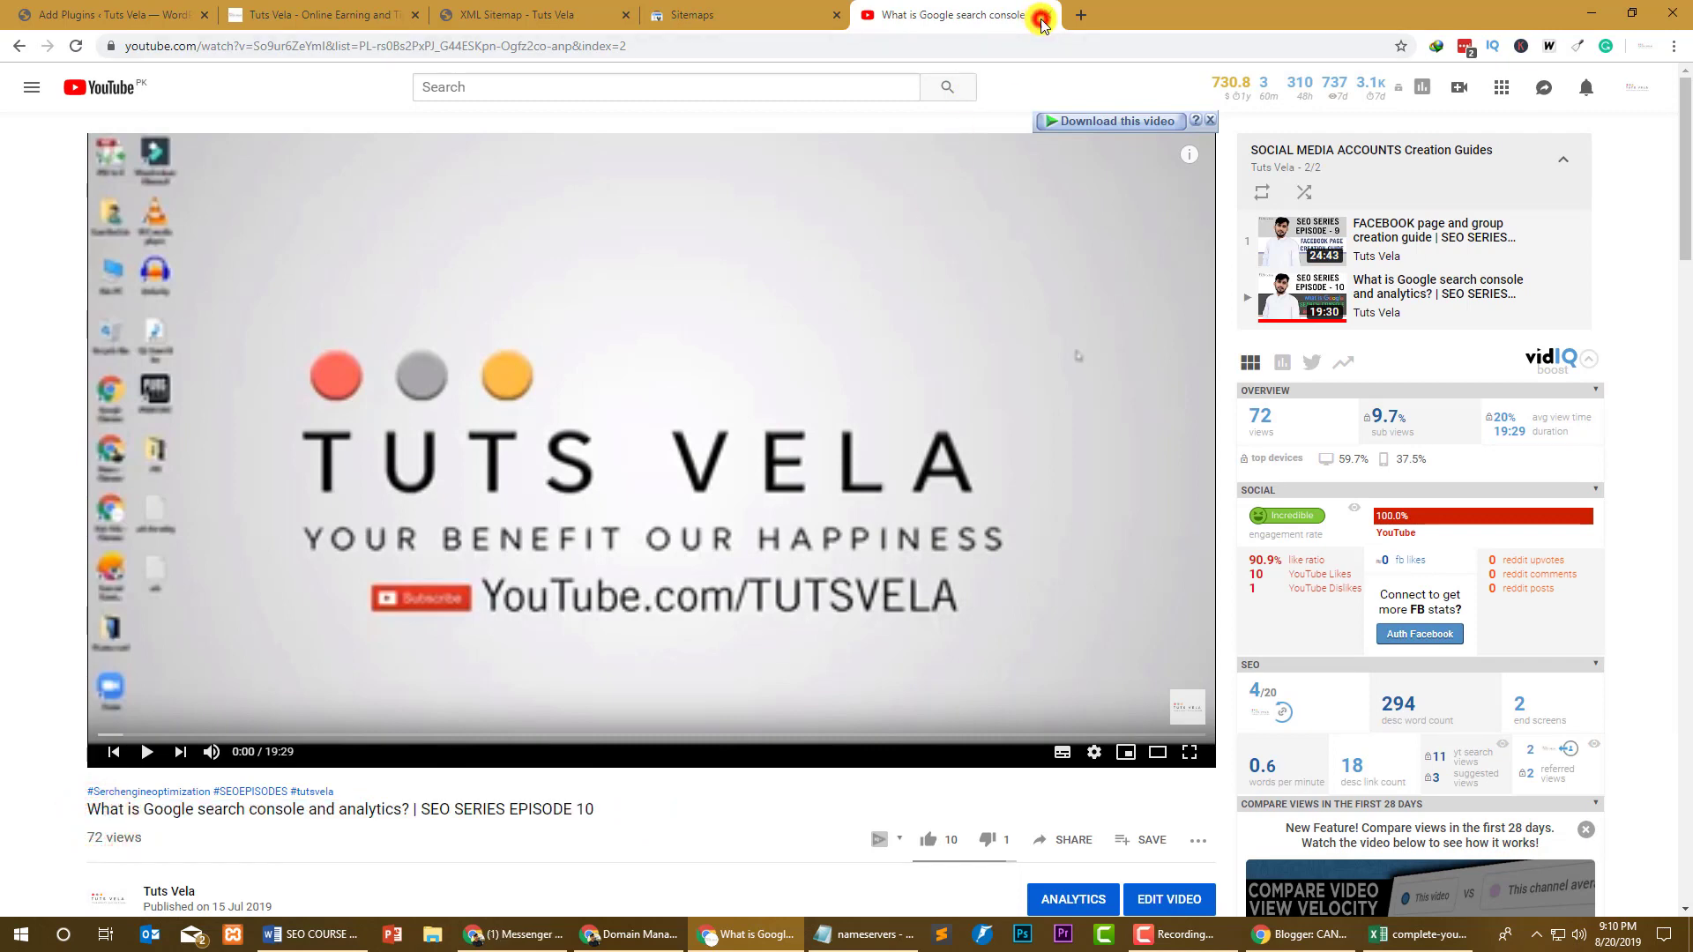
pyautogui.click(1040, 22)
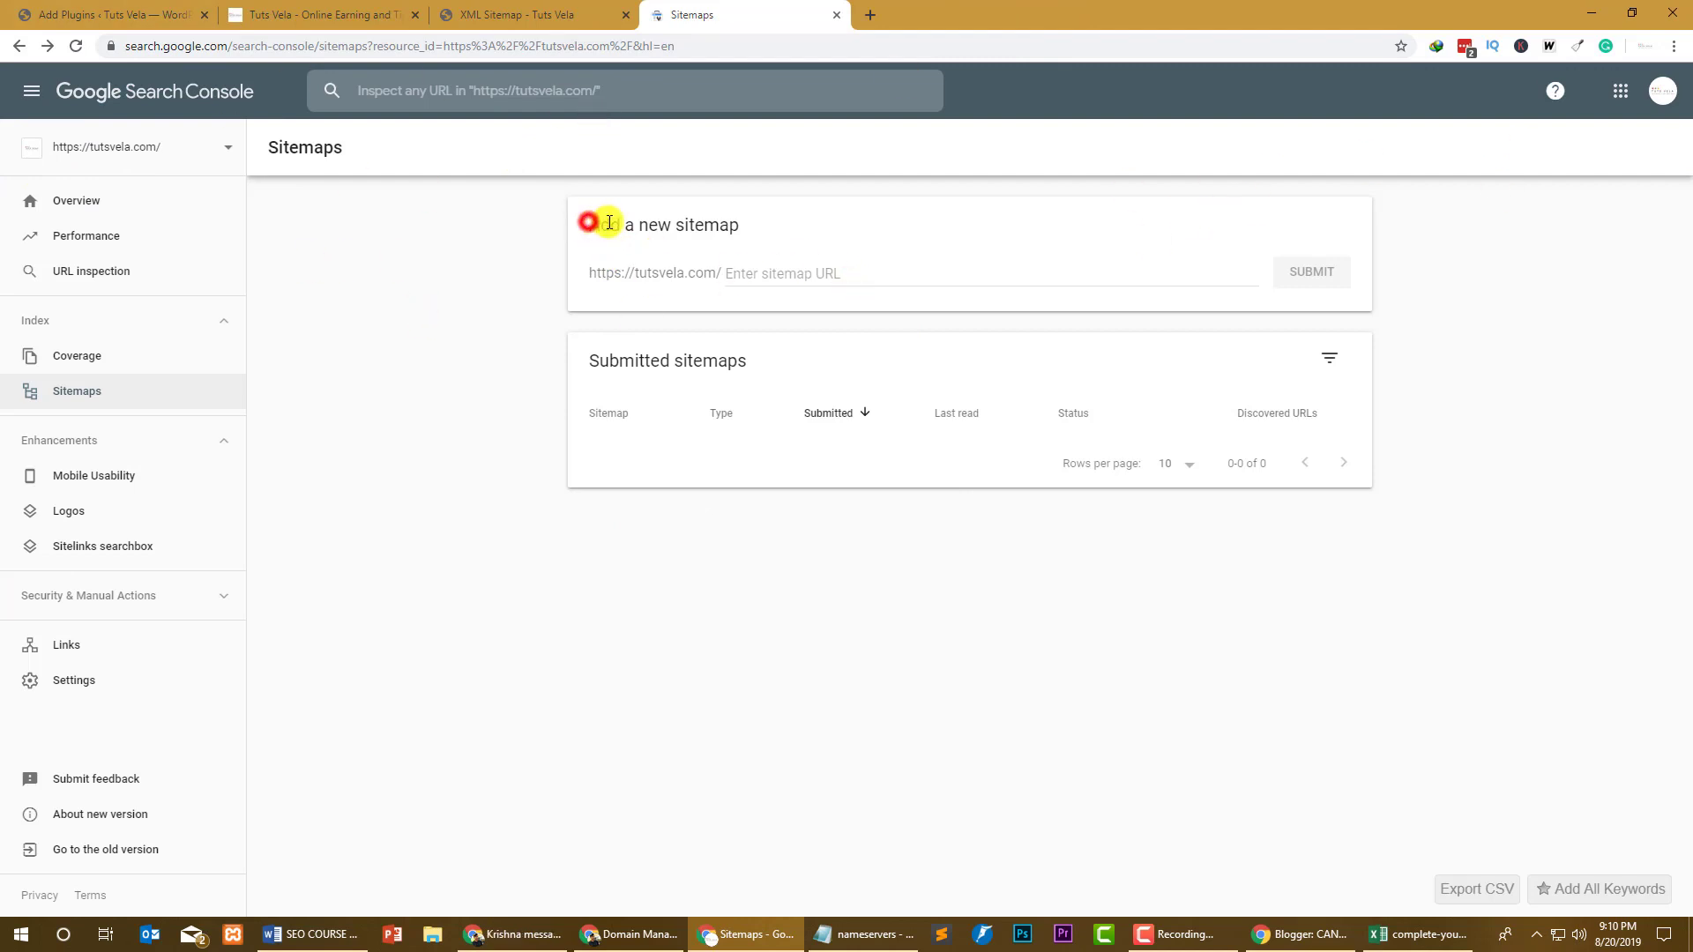
# Step: Copy sitemap_index.xml from the XML Sitemap page's address and enter it as the new sitemap URL for tutsvela.com
pyautogui.moveTo(610, 222); pyautogui.dragTo(736, 223)
pyautogui.click(769, 269)
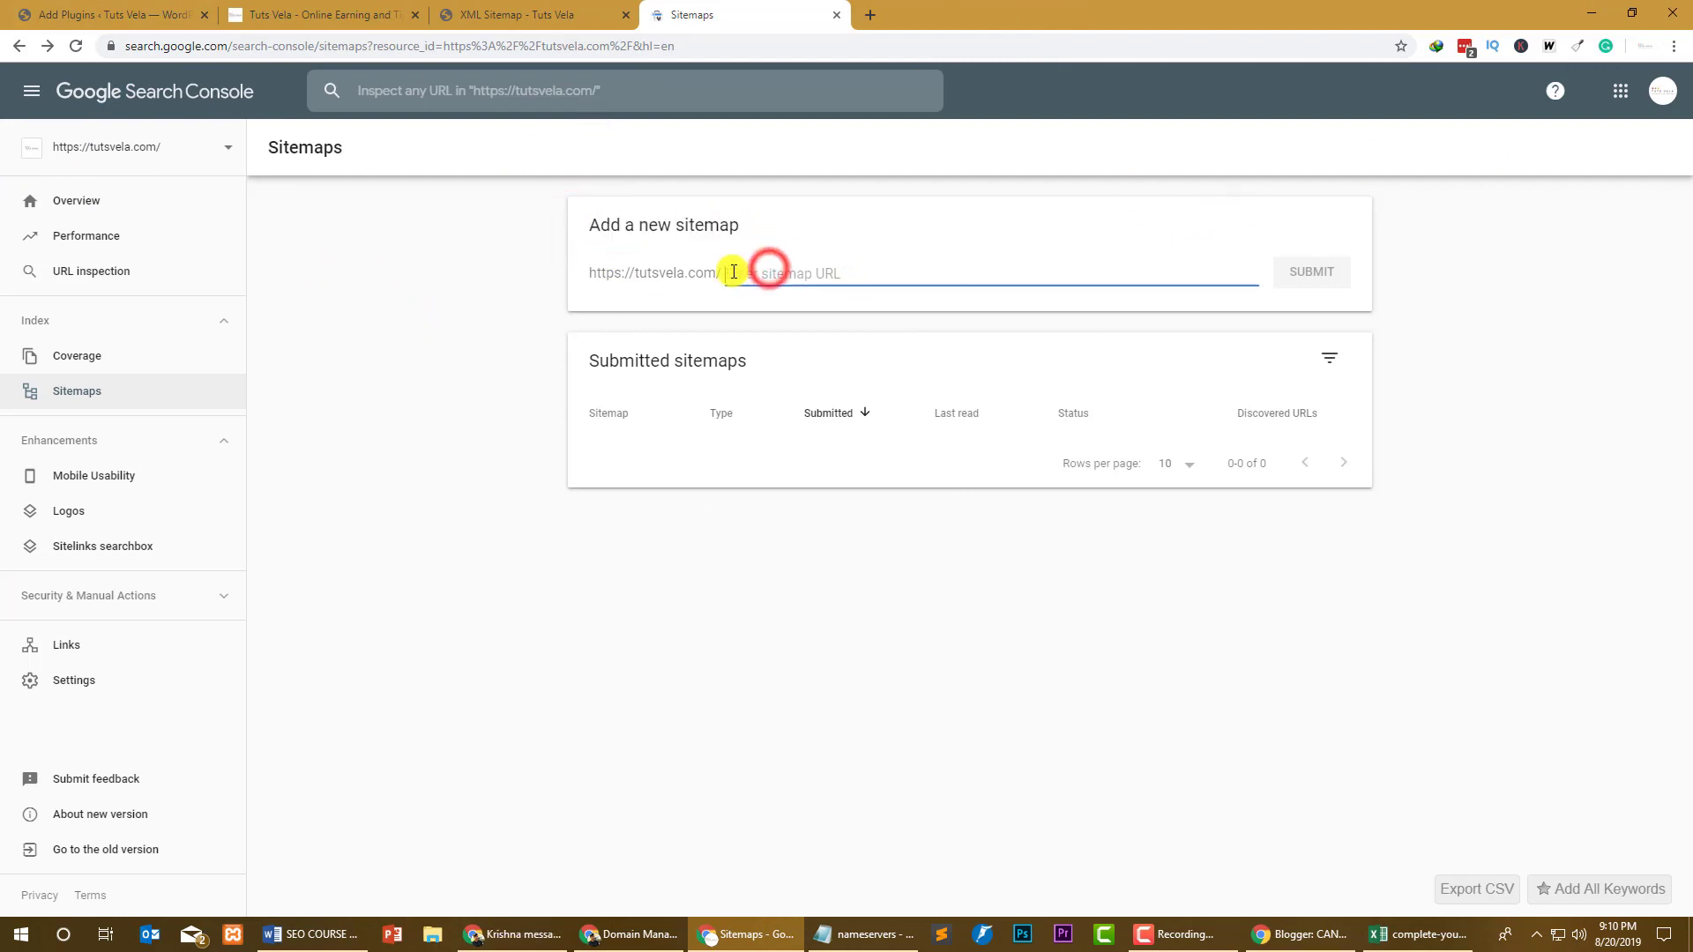
pyautogui.moveTo(590, 270); pyautogui.dragTo(729, 270)
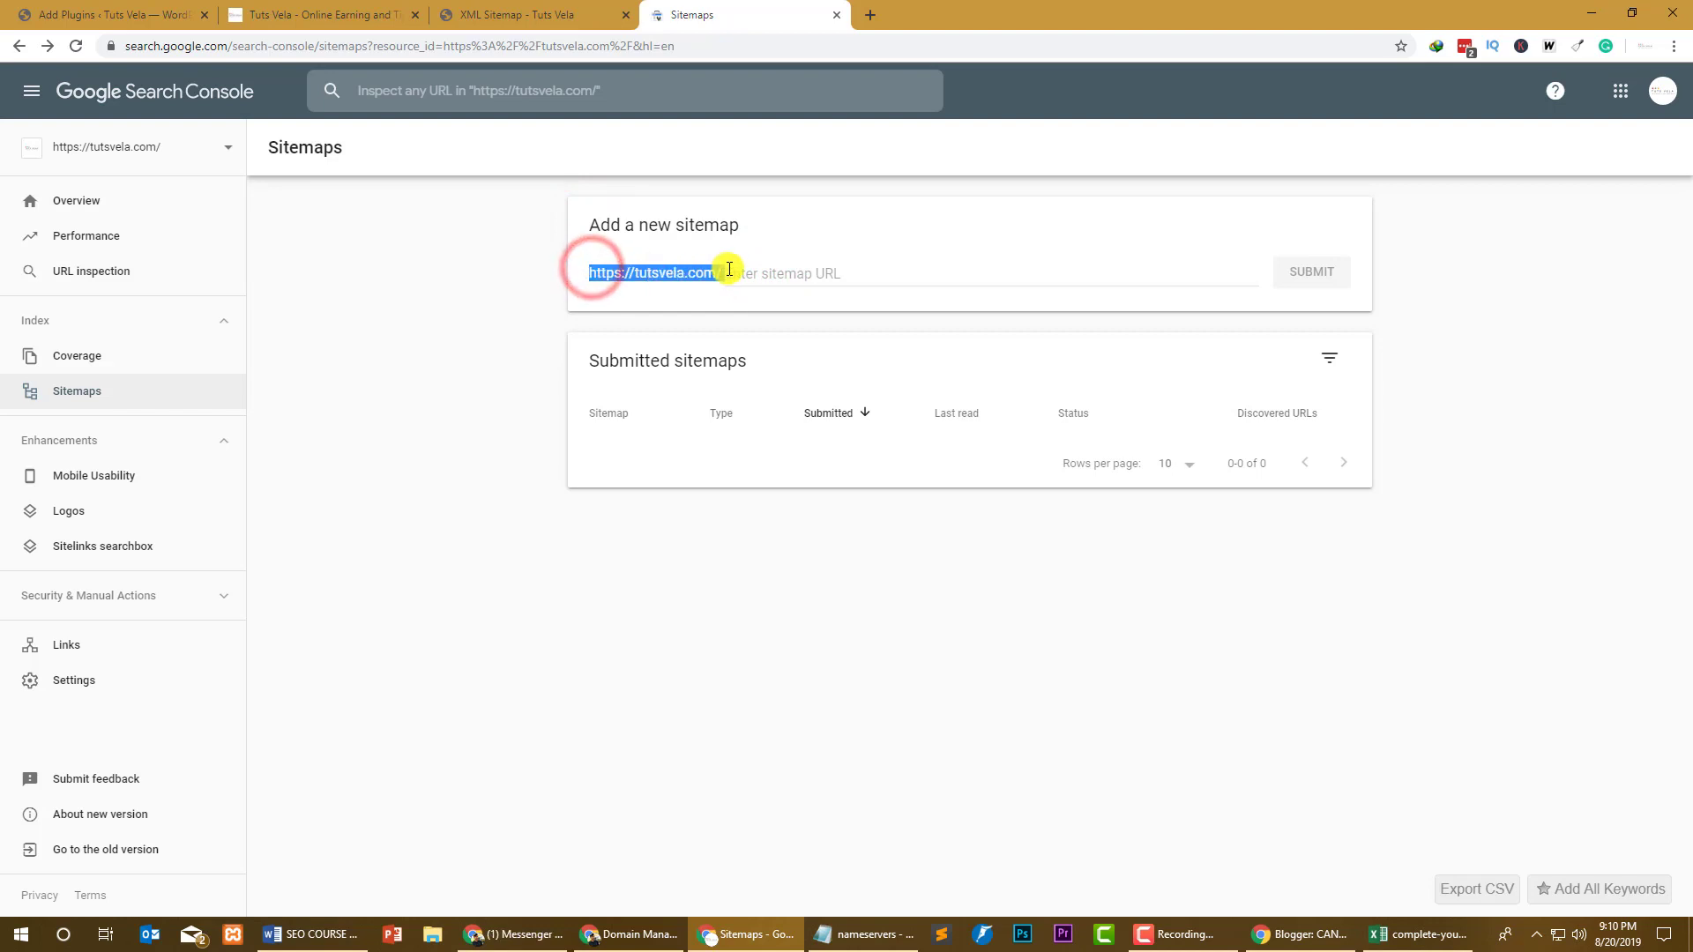
pyautogui.click(520, 15)
pyautogui.moveTo(458, 45); pyautogui.dragTo(196, 49)
pyautogui.hotkey('ctrl', 'c')
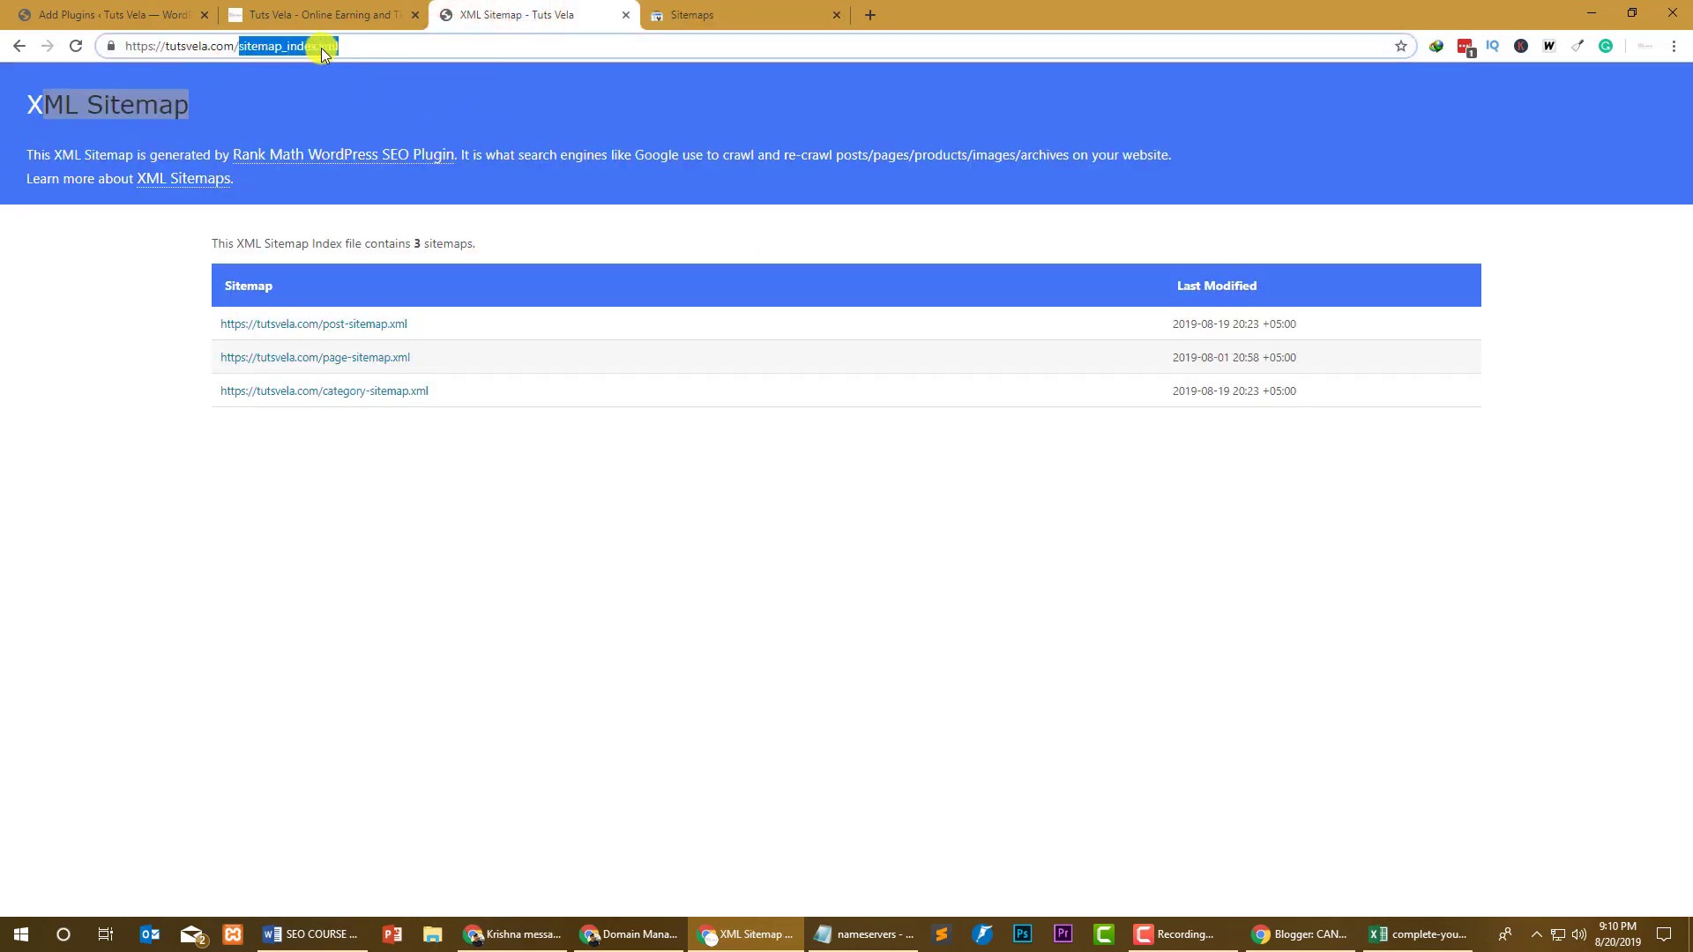
pyautogui.click(692, 15)
pyautogui.click(804, 273)
pyautogui.hotkey('ctrl', 'v')
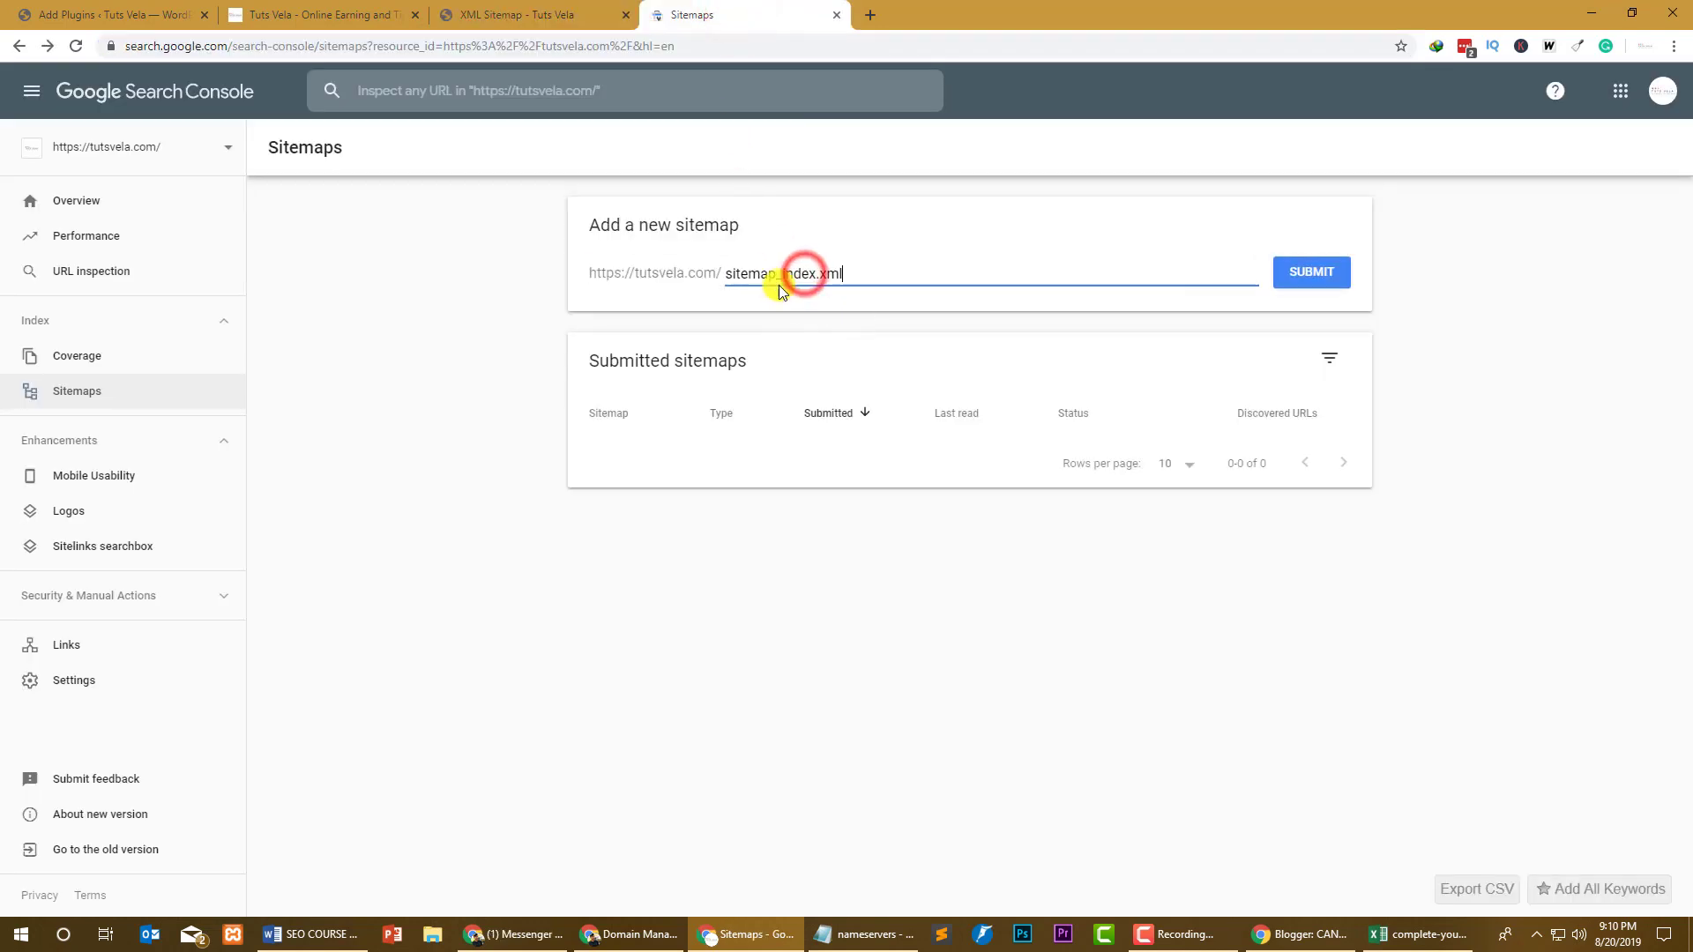
# Step: Submit the entered sitemap to Search Console, dismiss the confirmation and check the status of its submitted entry
pyautogui.moveTo(881, 273); pyautogui.dragTo(825, 281)
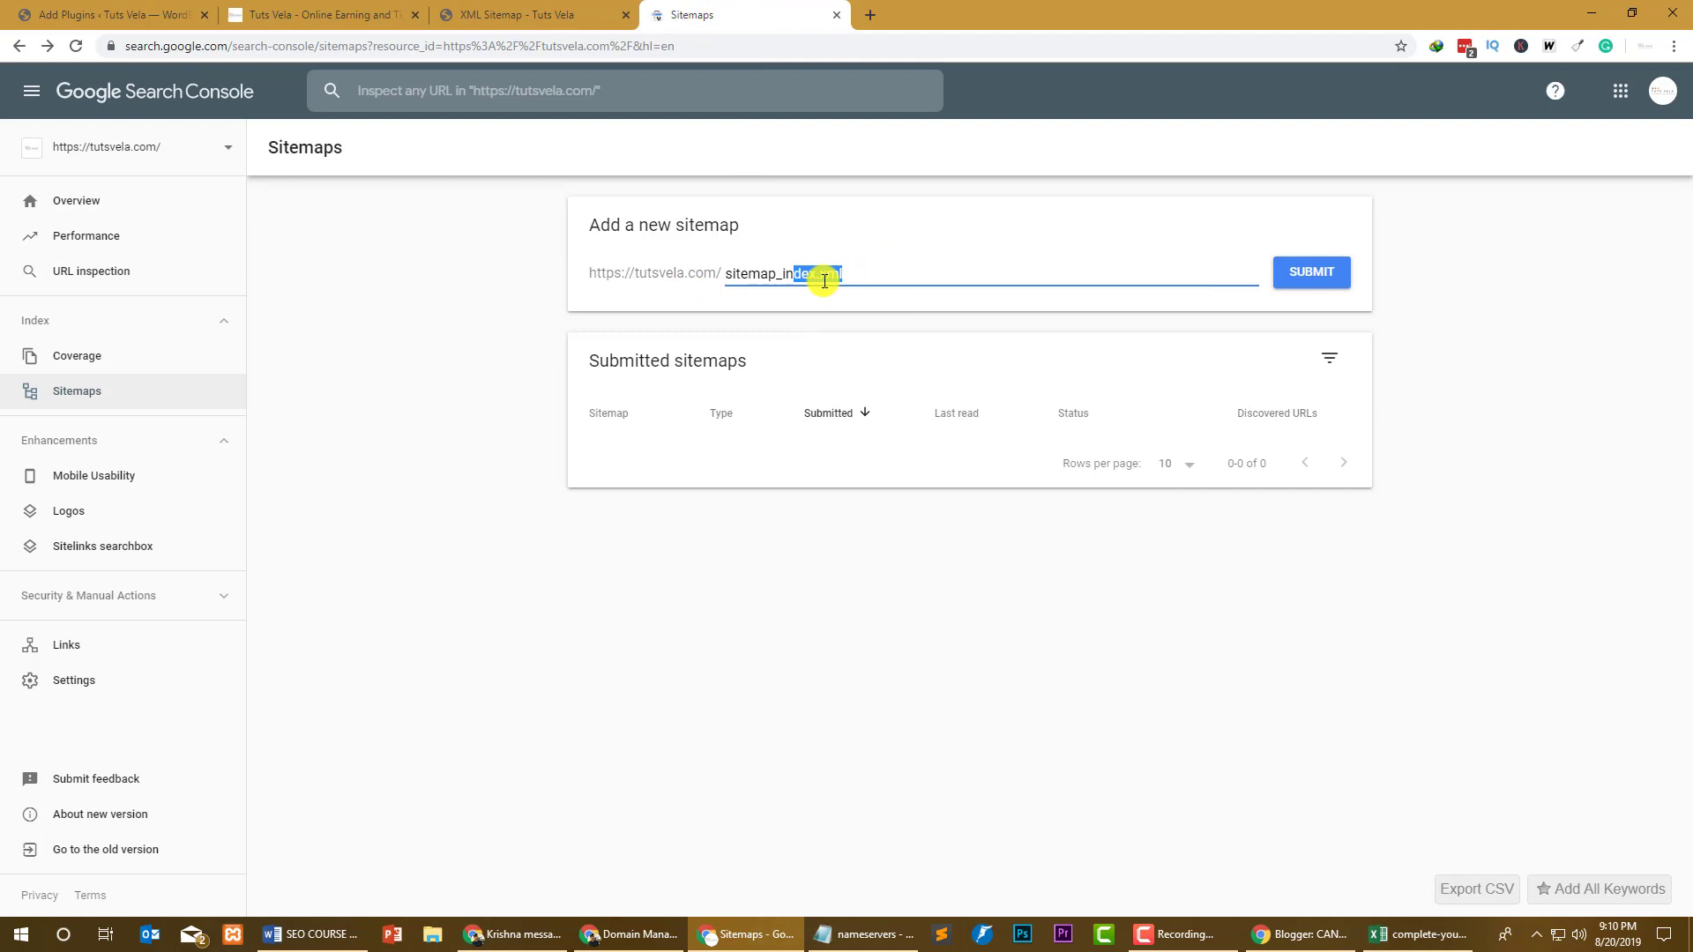
pyautogui.click(1314, 273)
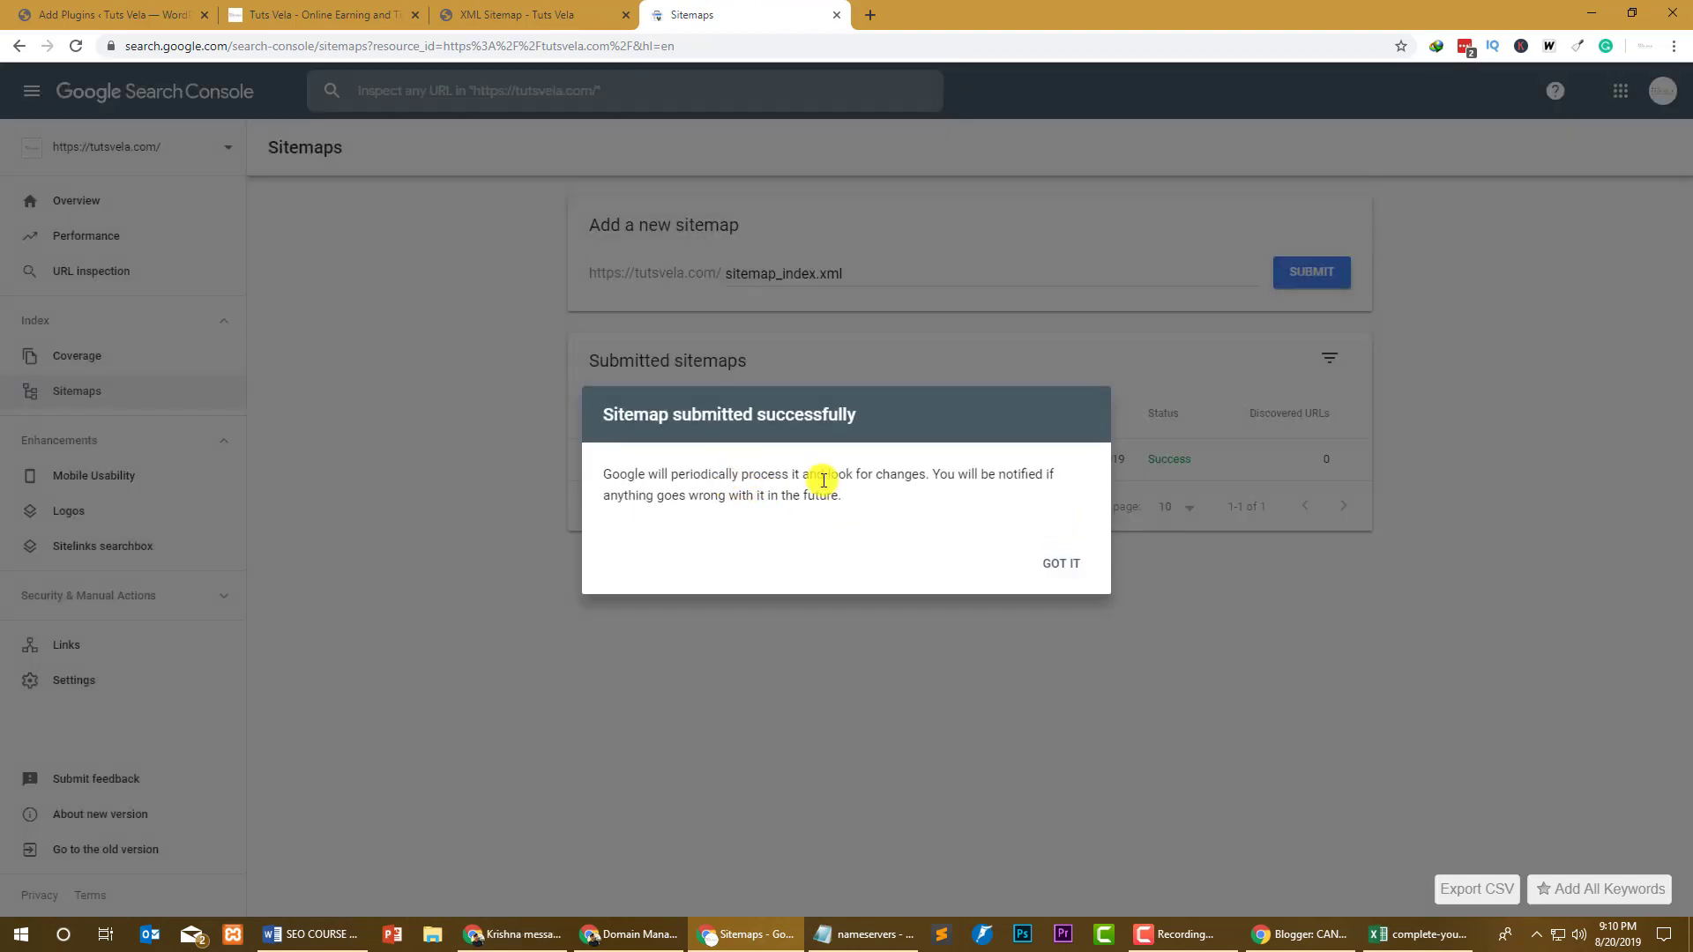
pyautogui.click(1062, 566)
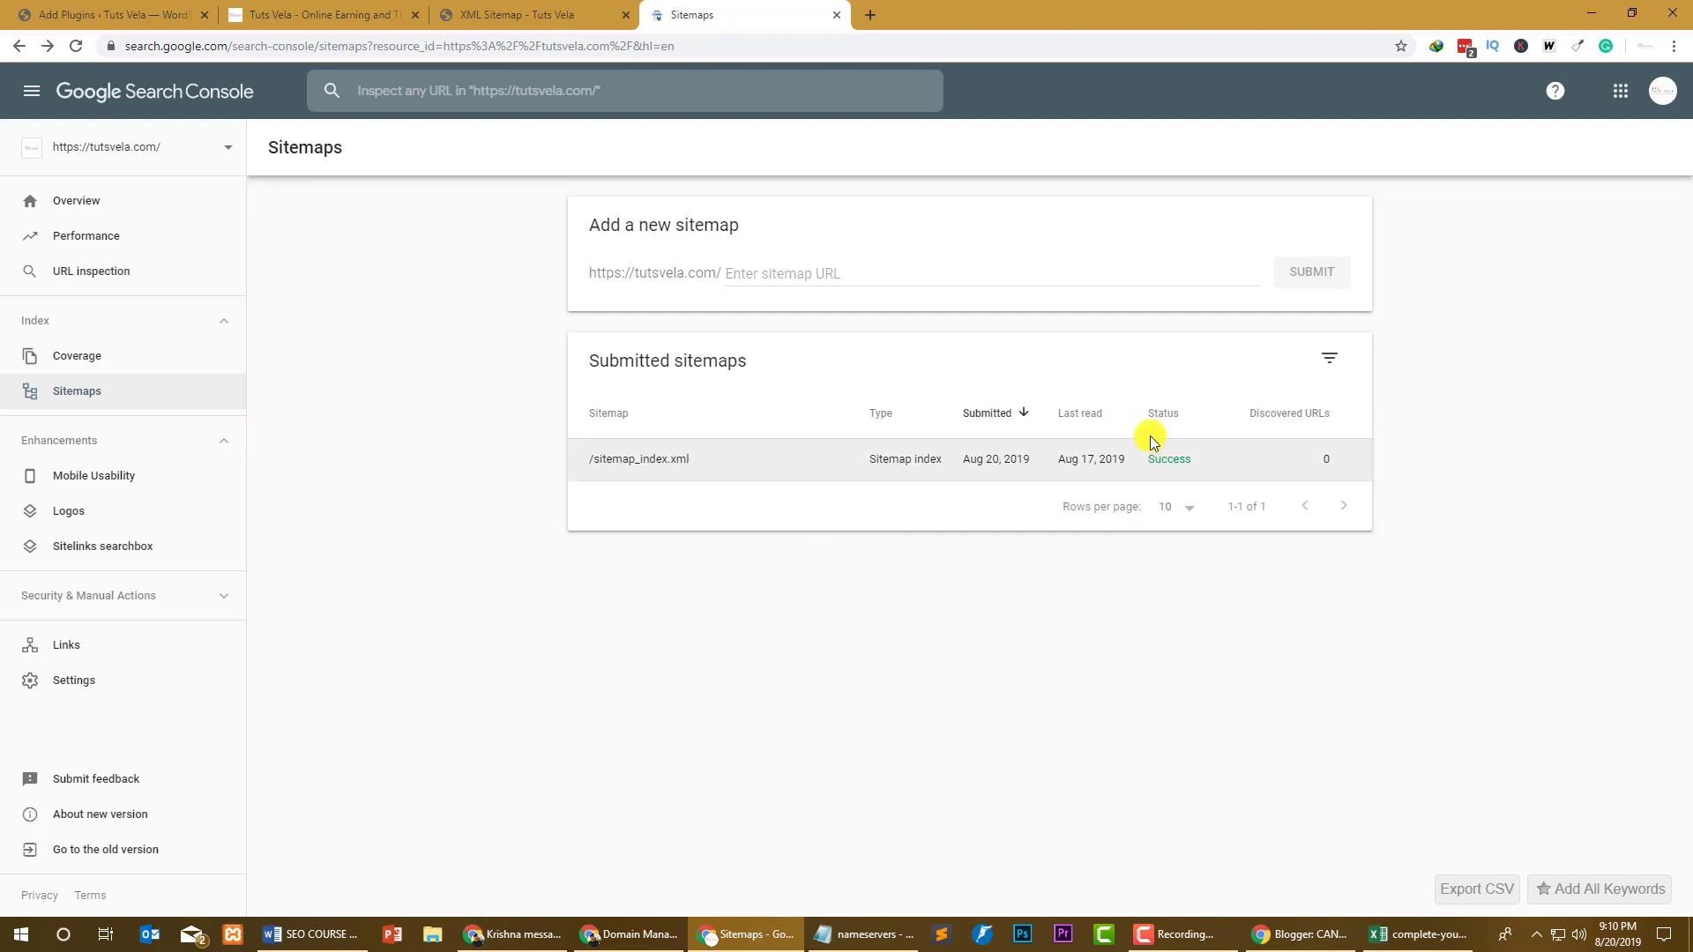
pyautogui.moveTo(1147, 410); pyautogui.dragTo(1178, 458)
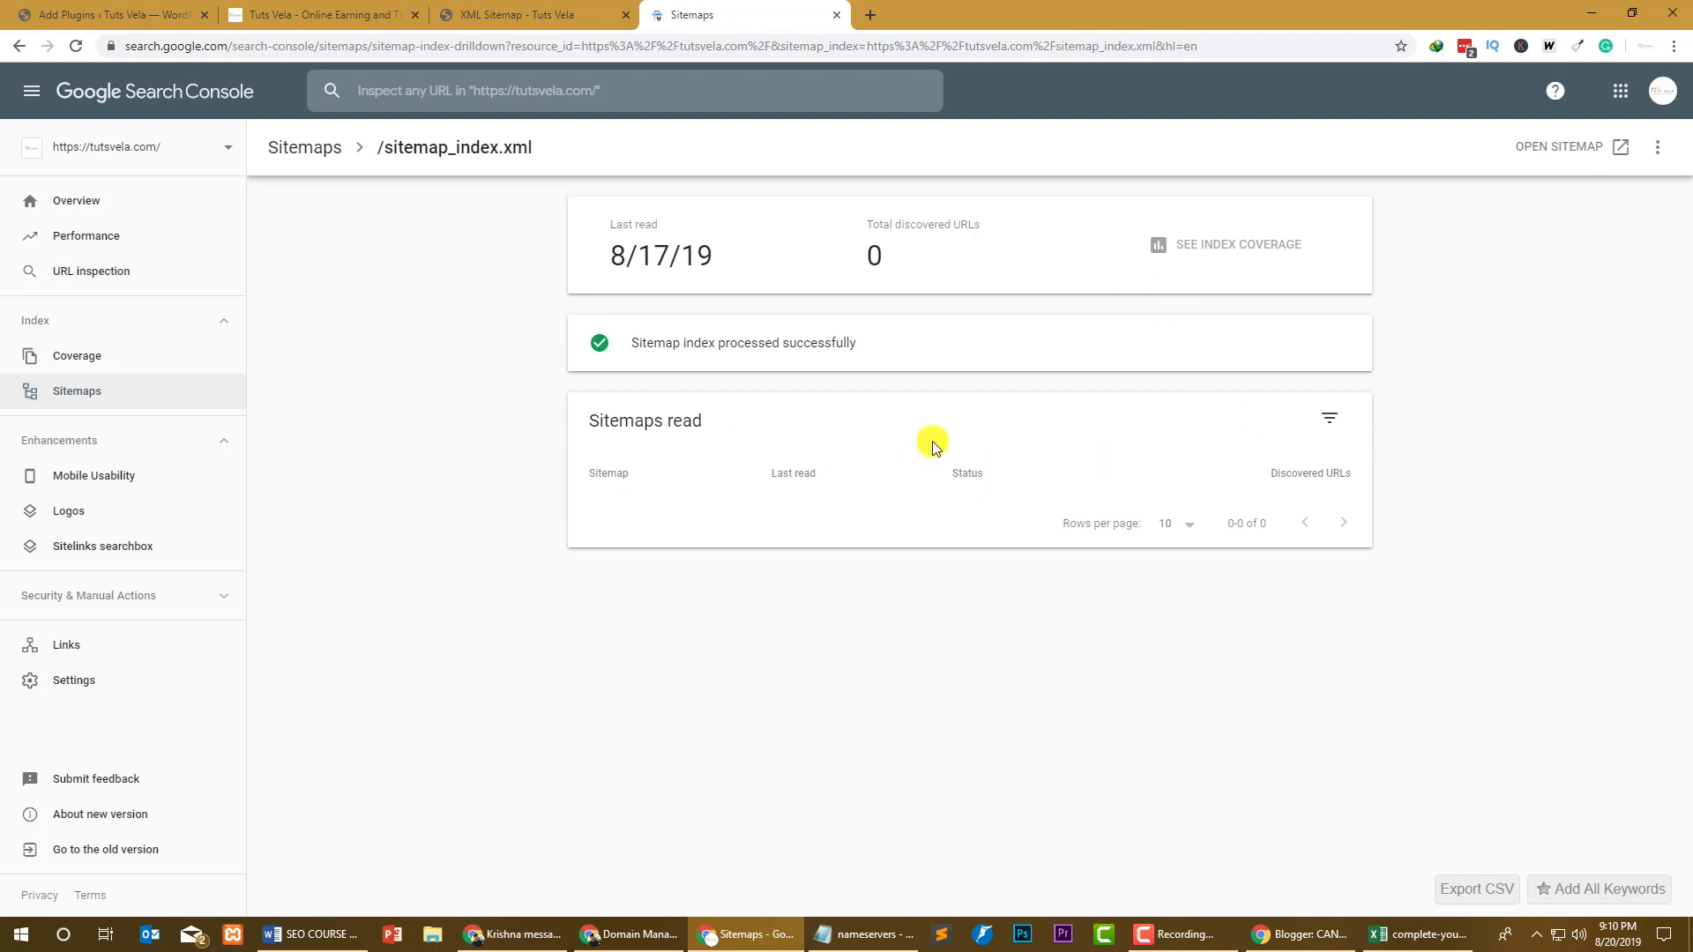
# Step: Review the performance, coverage and enhancements summaries in the property overview, and look at the Logos and Sitelinks searchbox reports
pyautogui.click(104, 207)
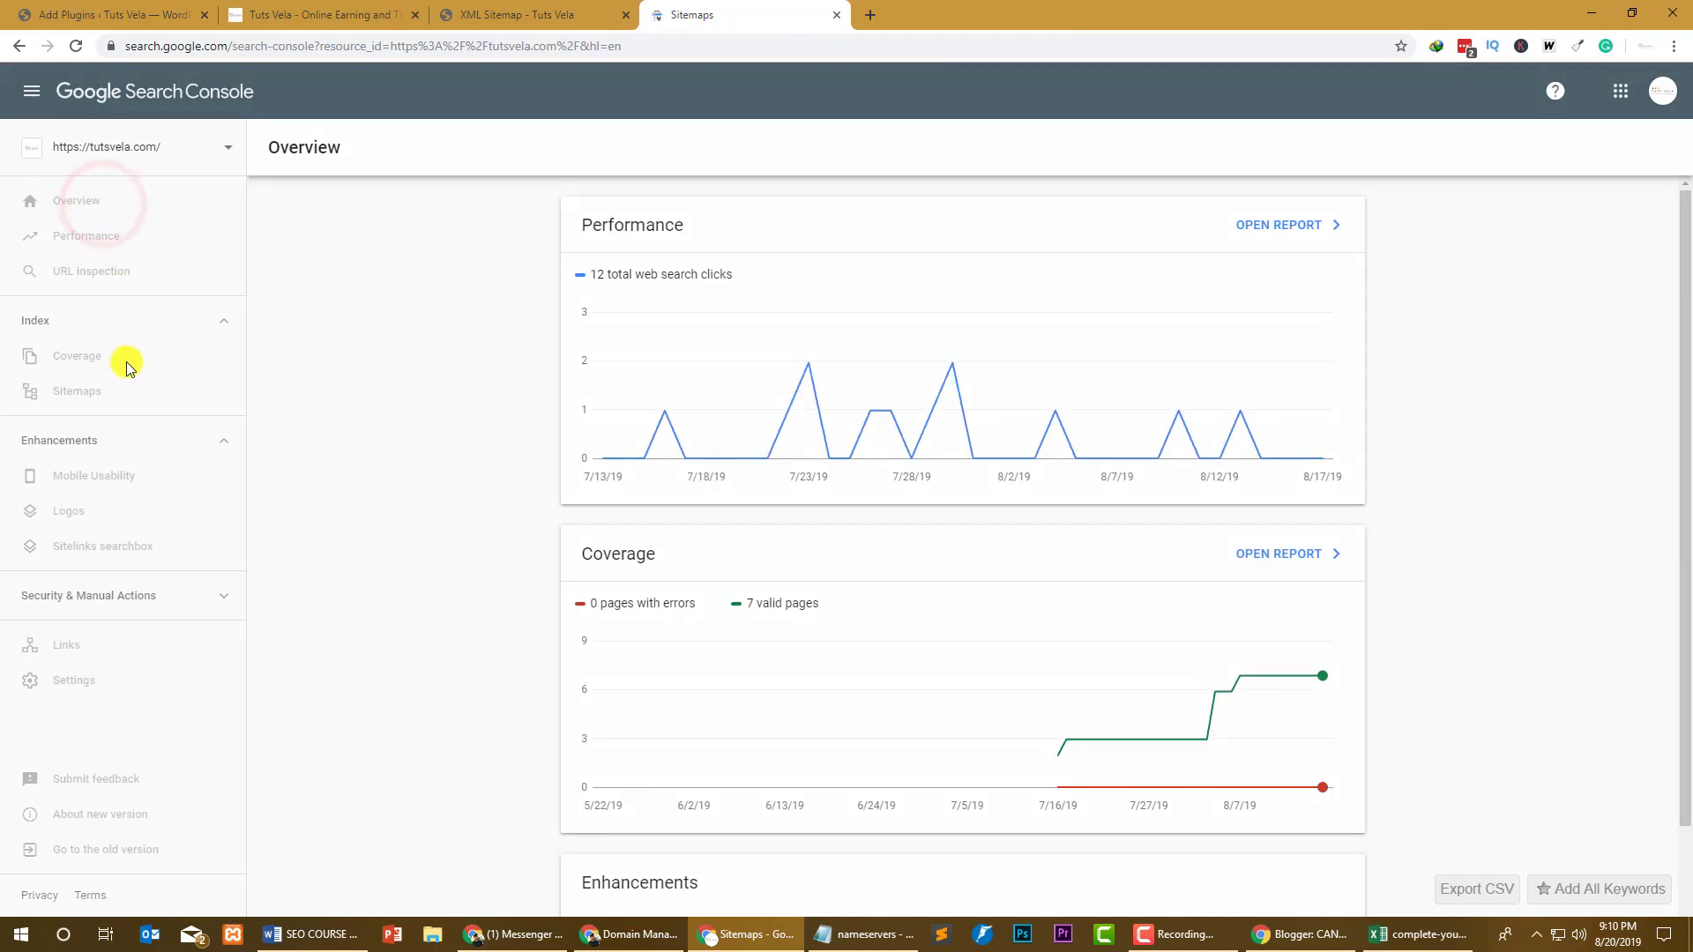
pyautogui.scroll(-3, 467, 421)
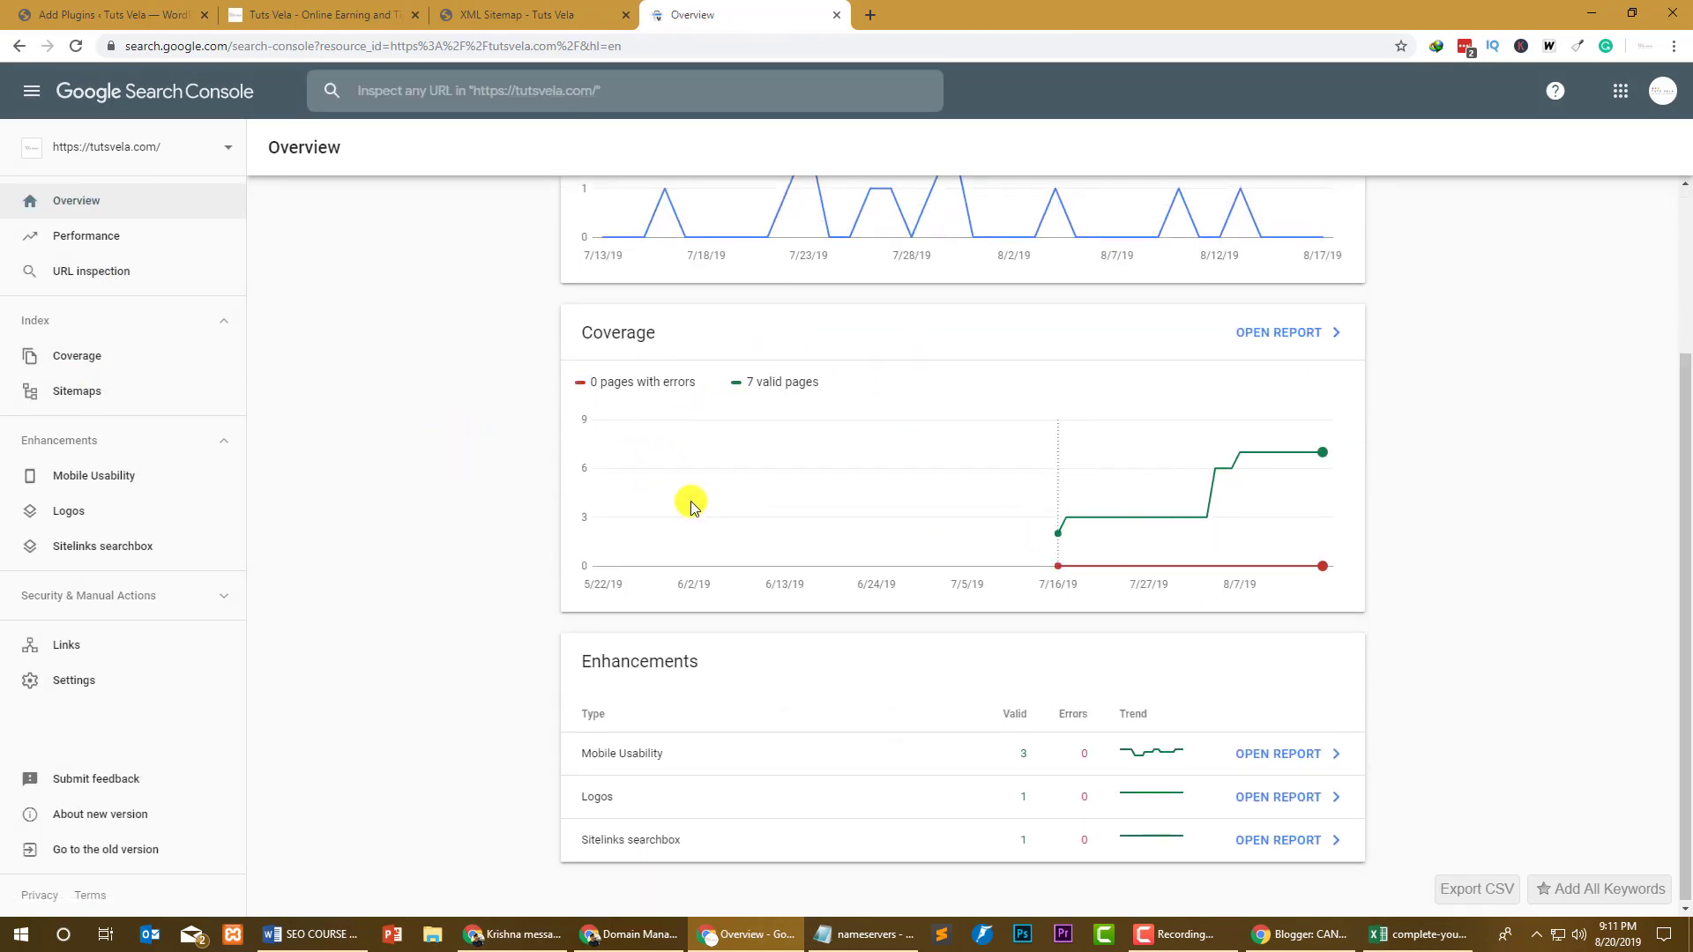
pyautogui.scroll(3, 691, 503)
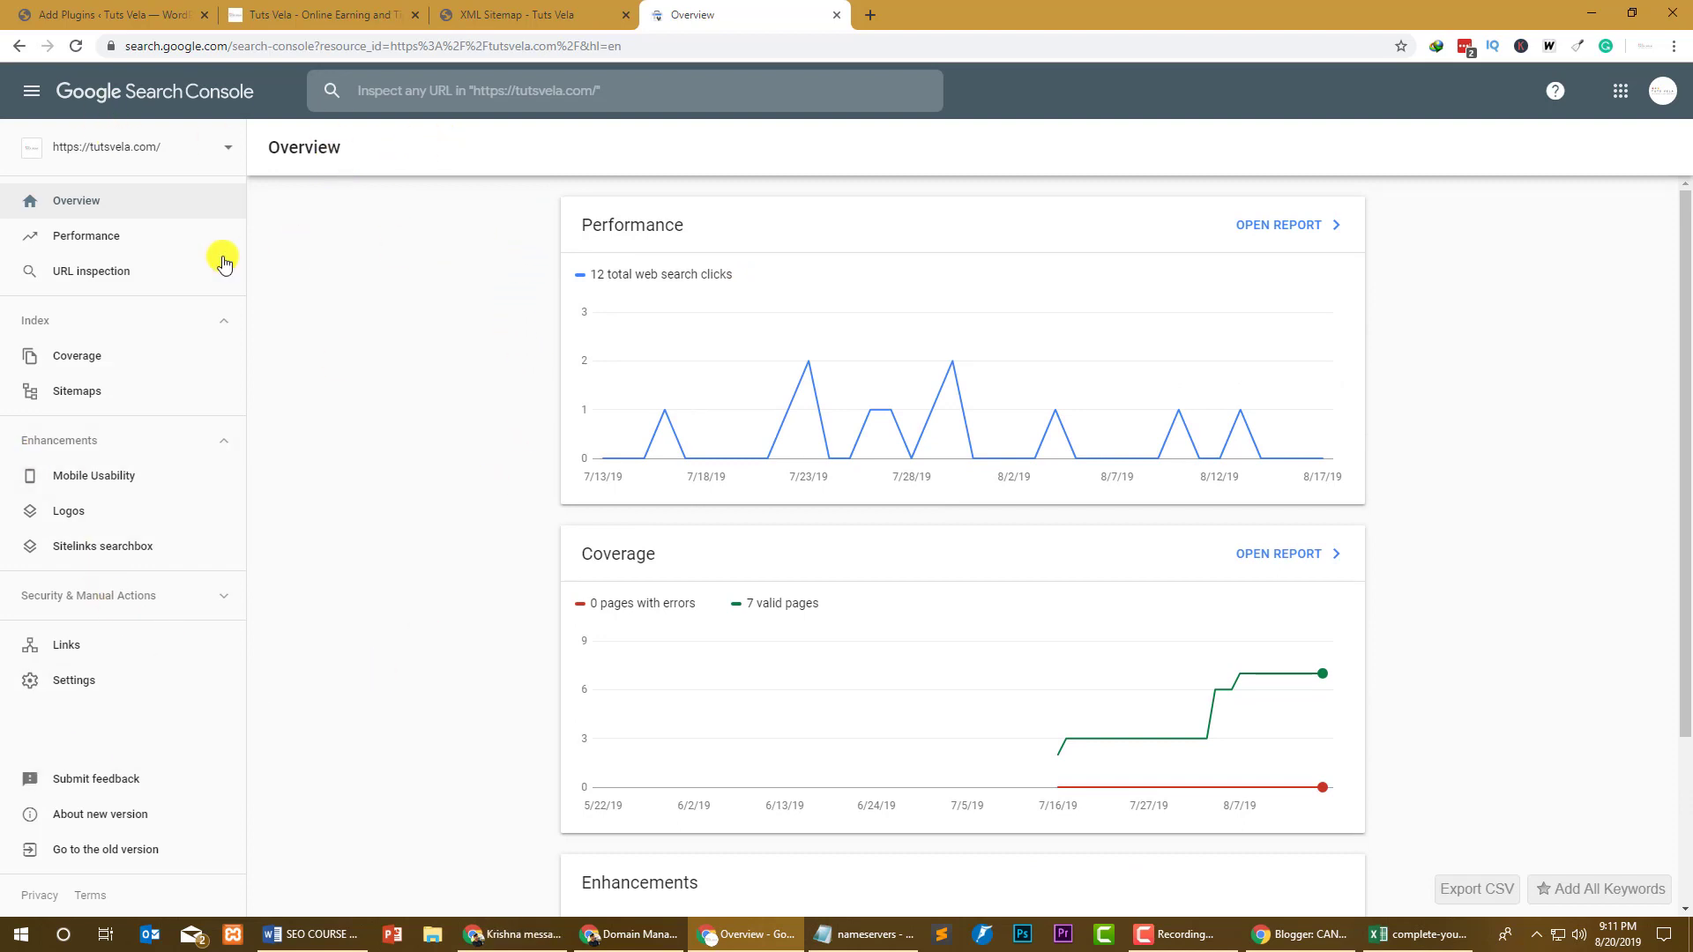
pyautogui.click(112, 509)
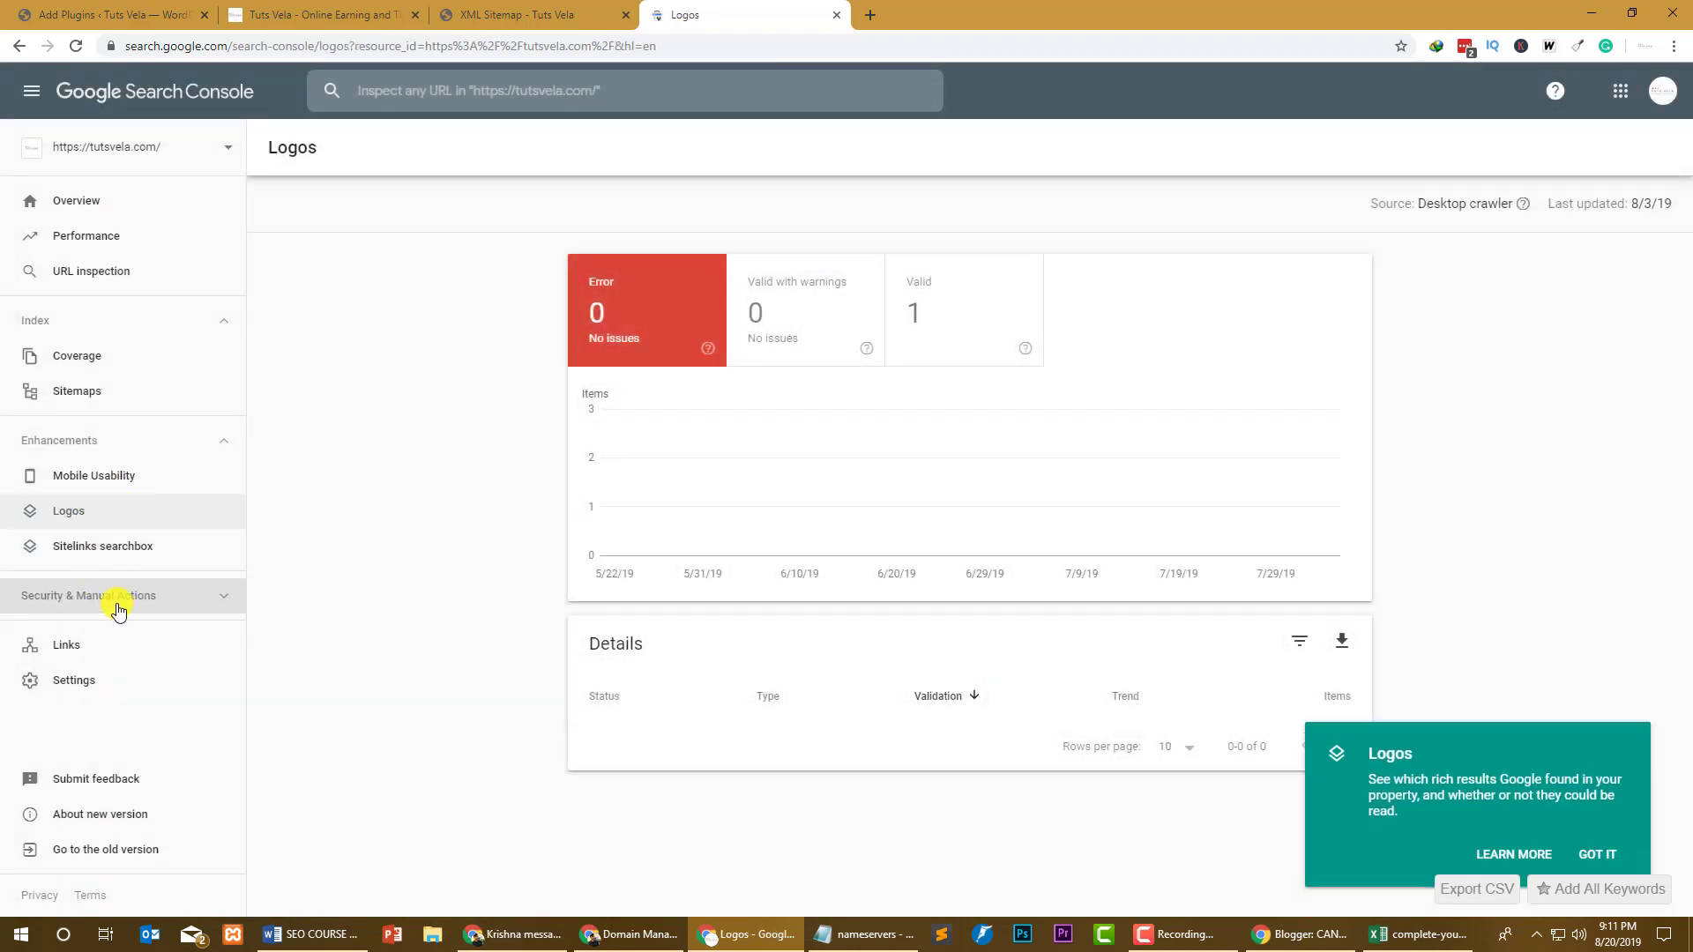
pyautogui.click(98, 542)
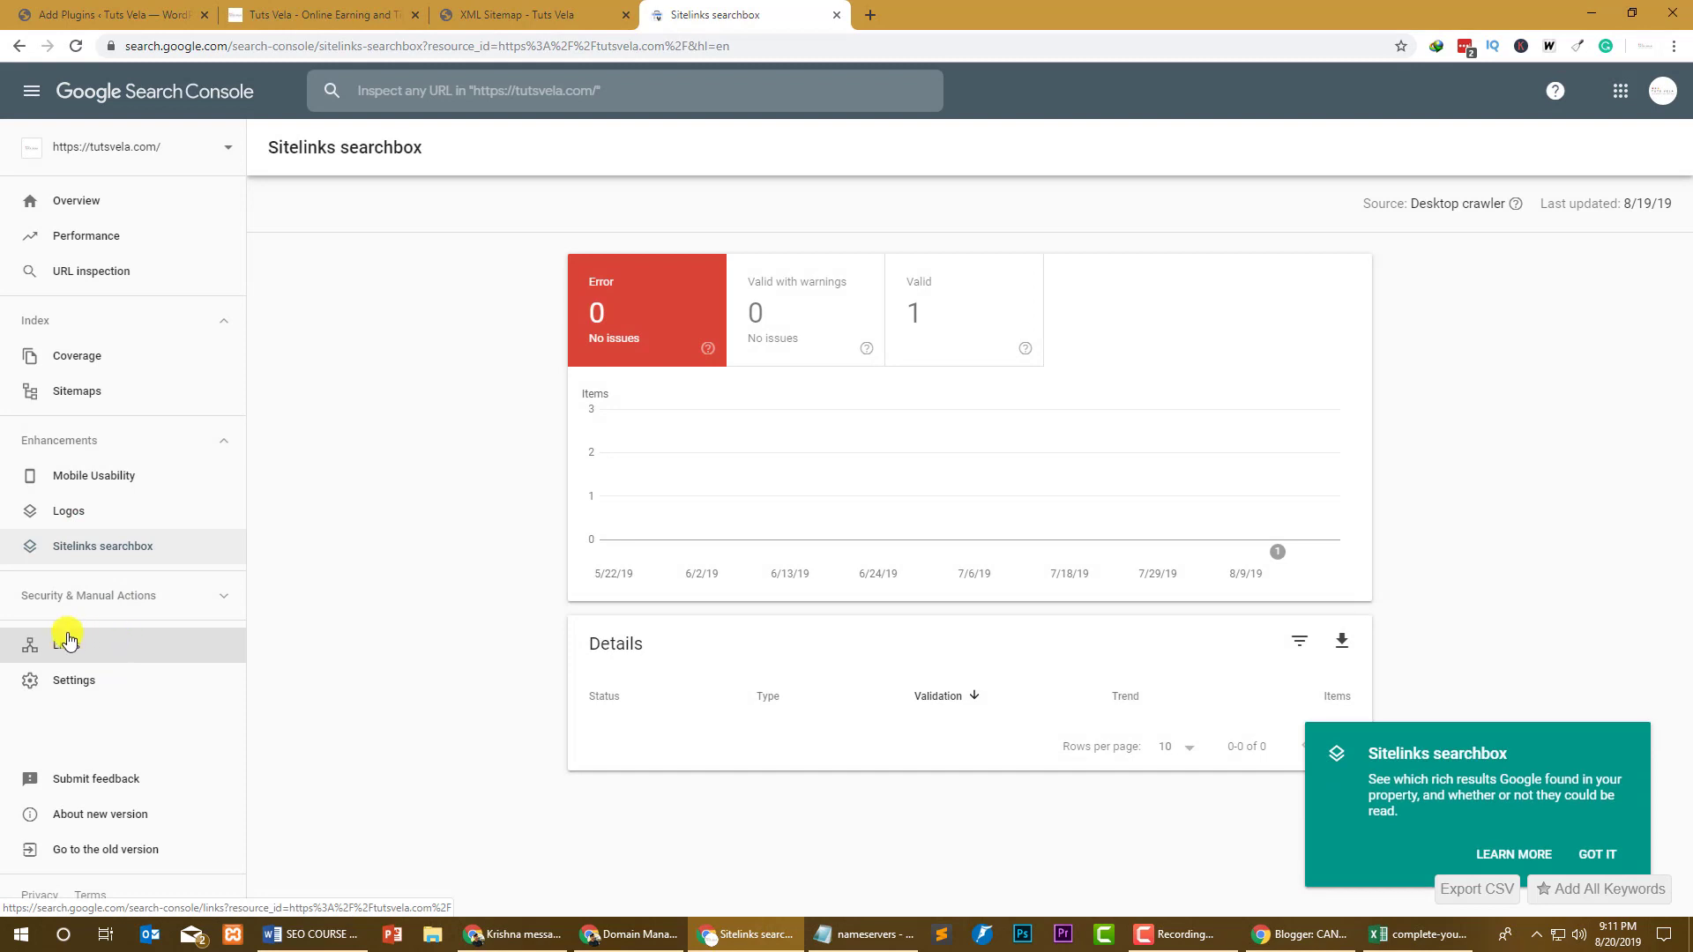
# Step: Examine the top linked pages, linking sites and linking text in the Links report, and return to the property overview
pyautogui.click(50, 658)
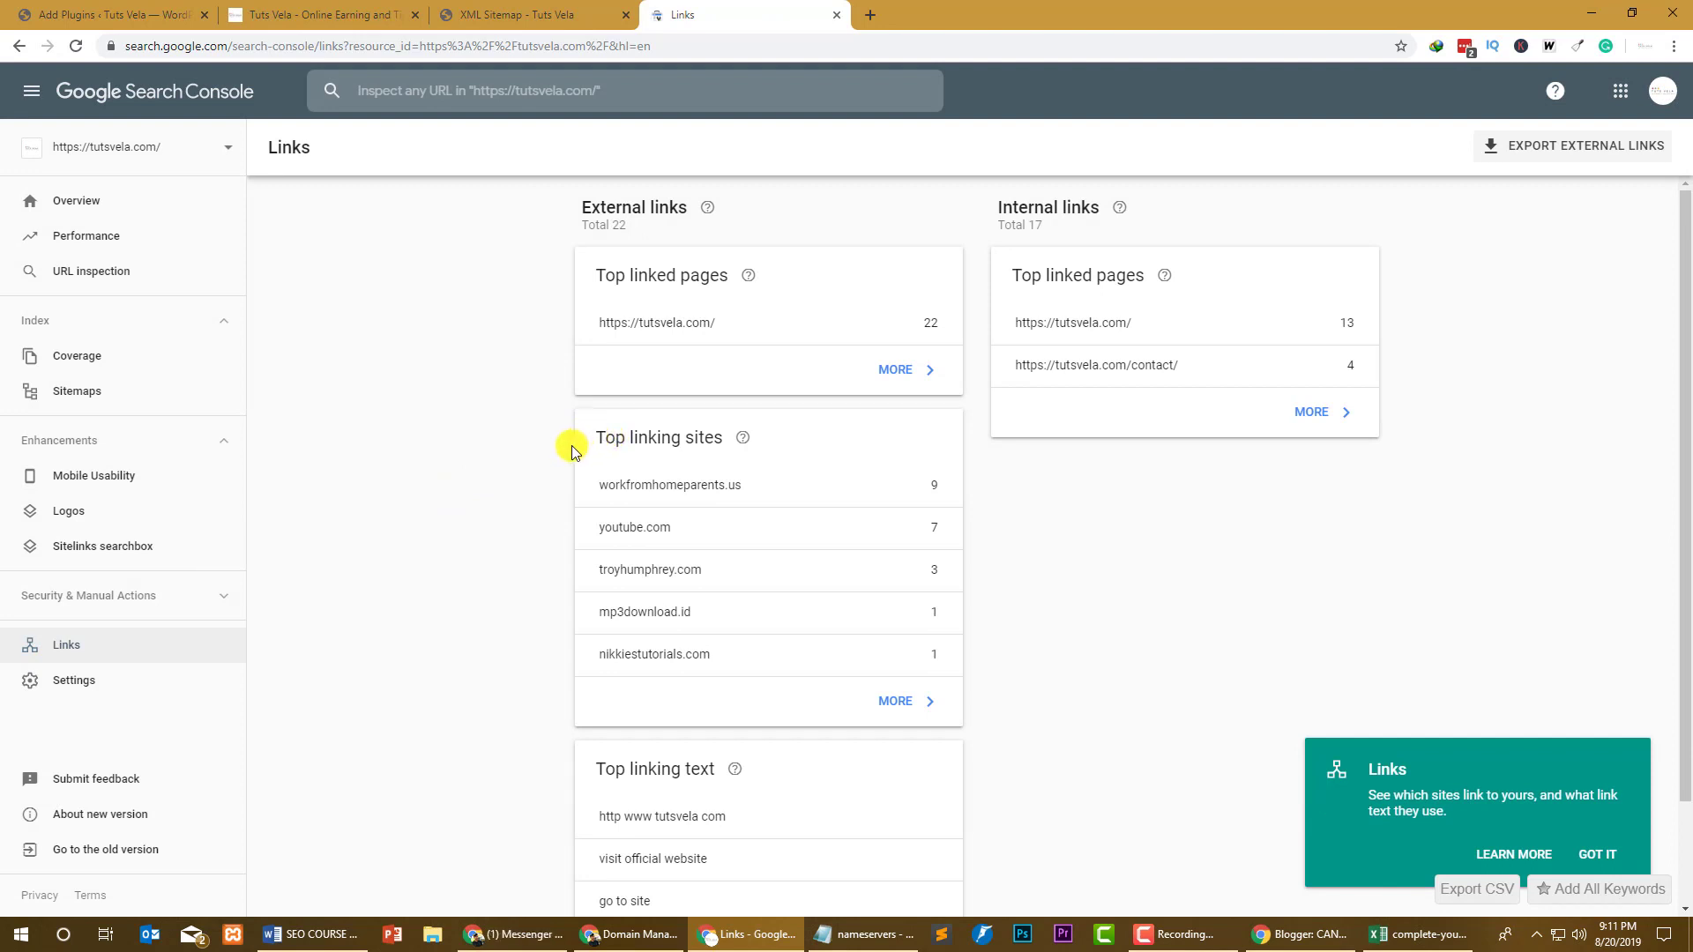
pyautogui.scroll(-3, 569, 453)
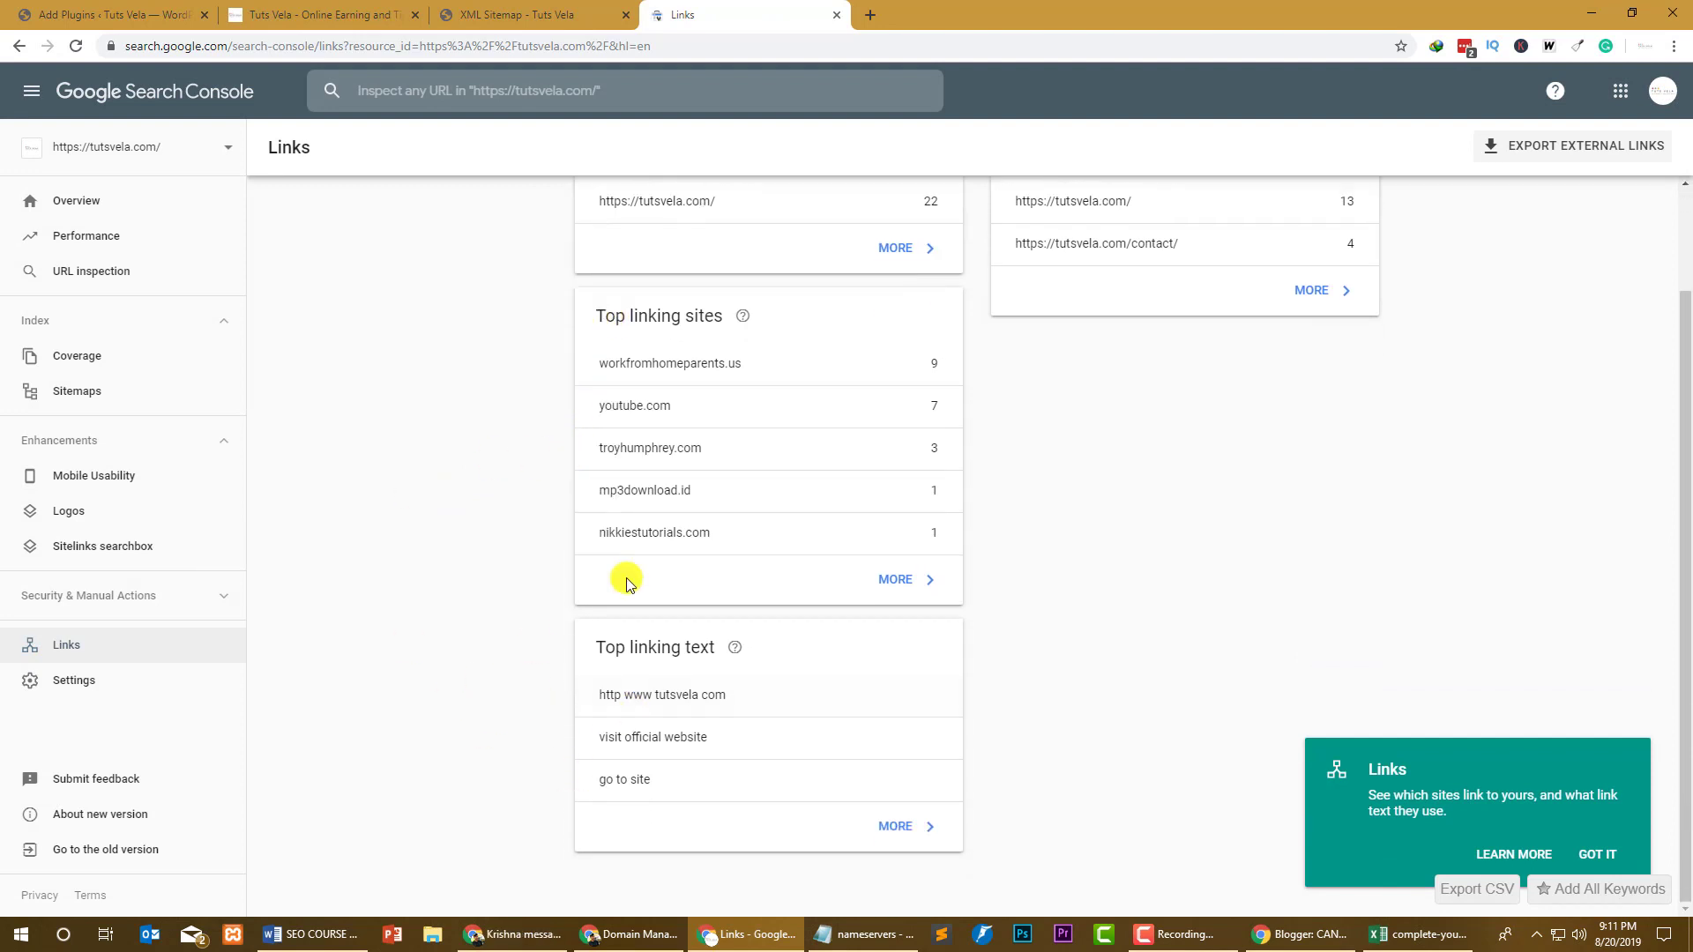
pyautogui.click(70, 200)
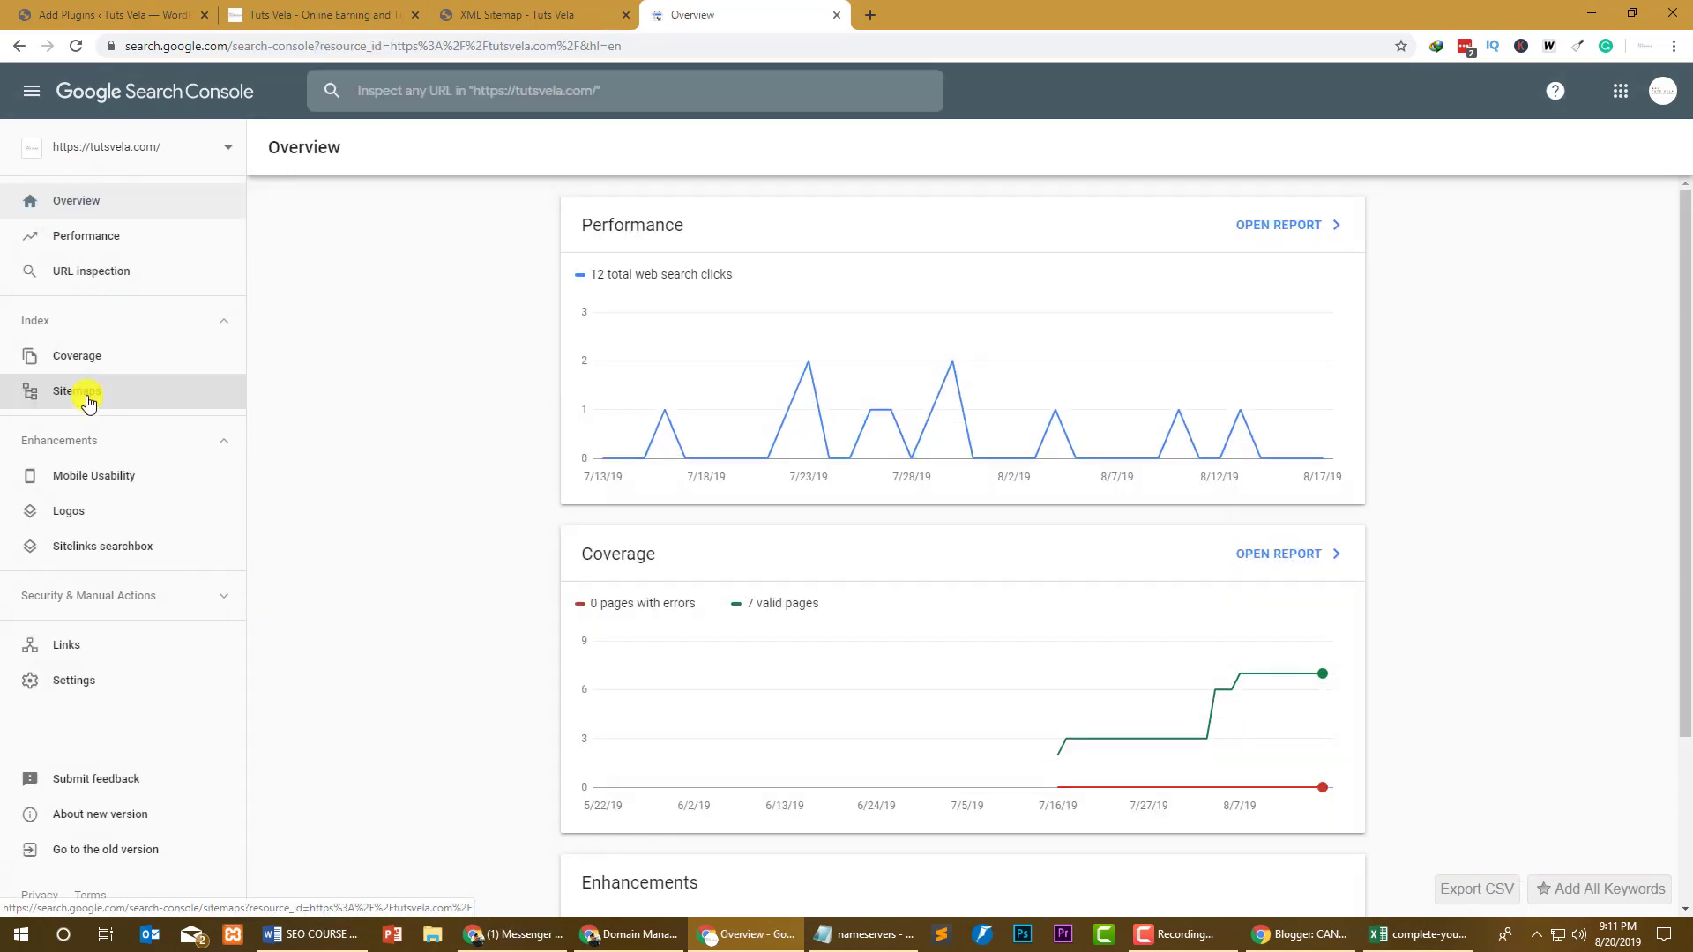